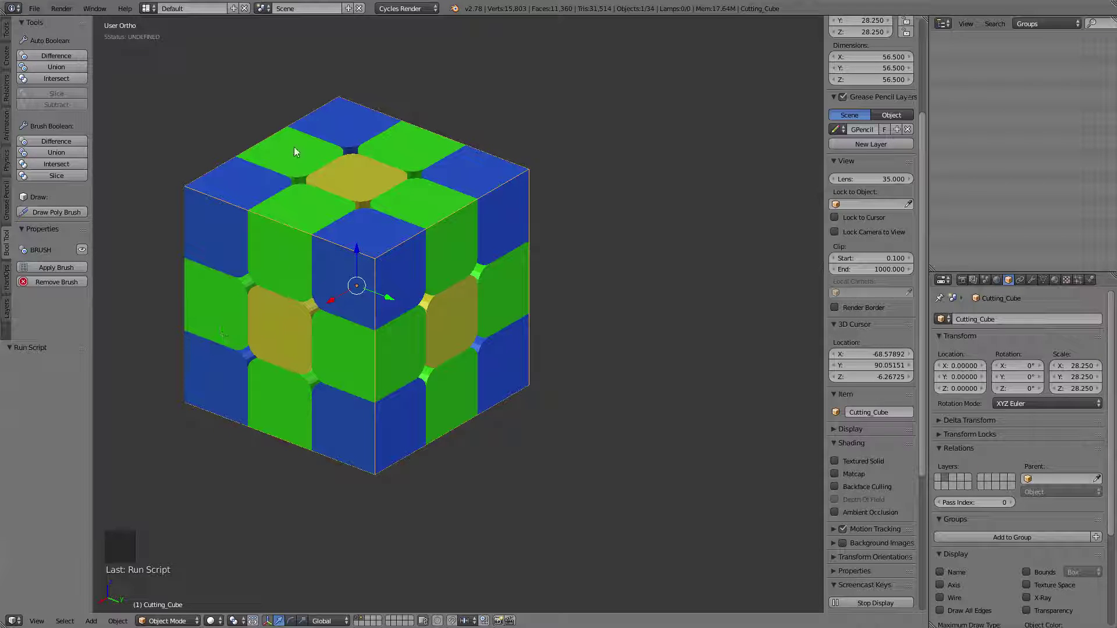
# Step: Pan and zoom around the puzzle cube and set the 3D cursor in empty space to its right
pyautogui.moveTo(618, 308); pyautogui.dragTo(536, 319, button='middle')
pyautogui.scroll(-2, 548, 348)
pyautogui.scroll(1, 322, 293)
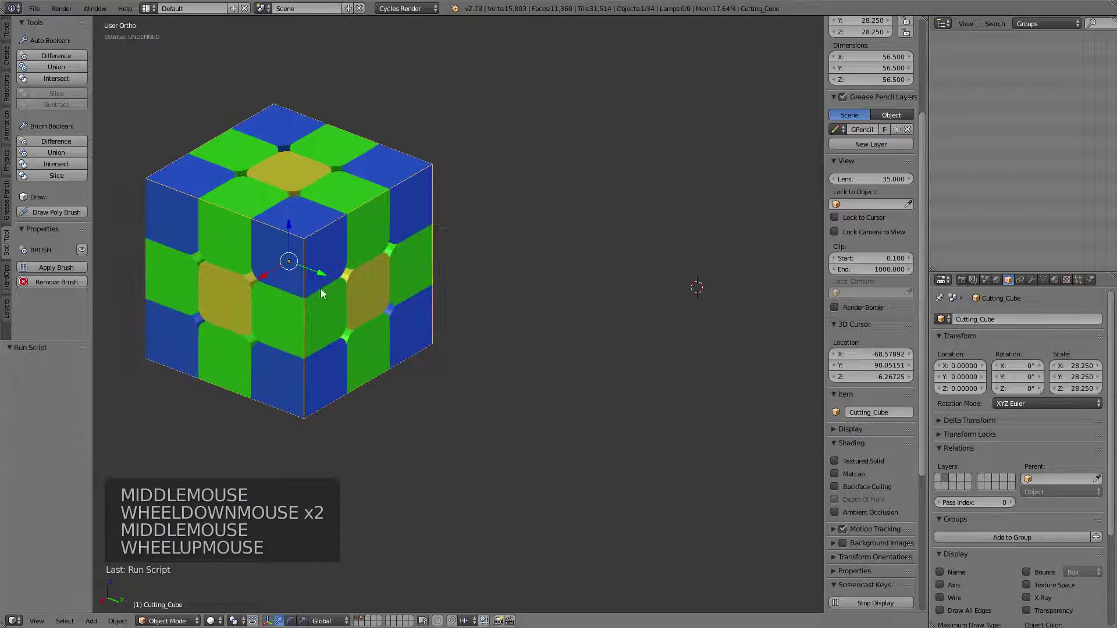
pyautogui.moveTo(598, 290); pyautogui.dragTo(523, 251, button='middle')
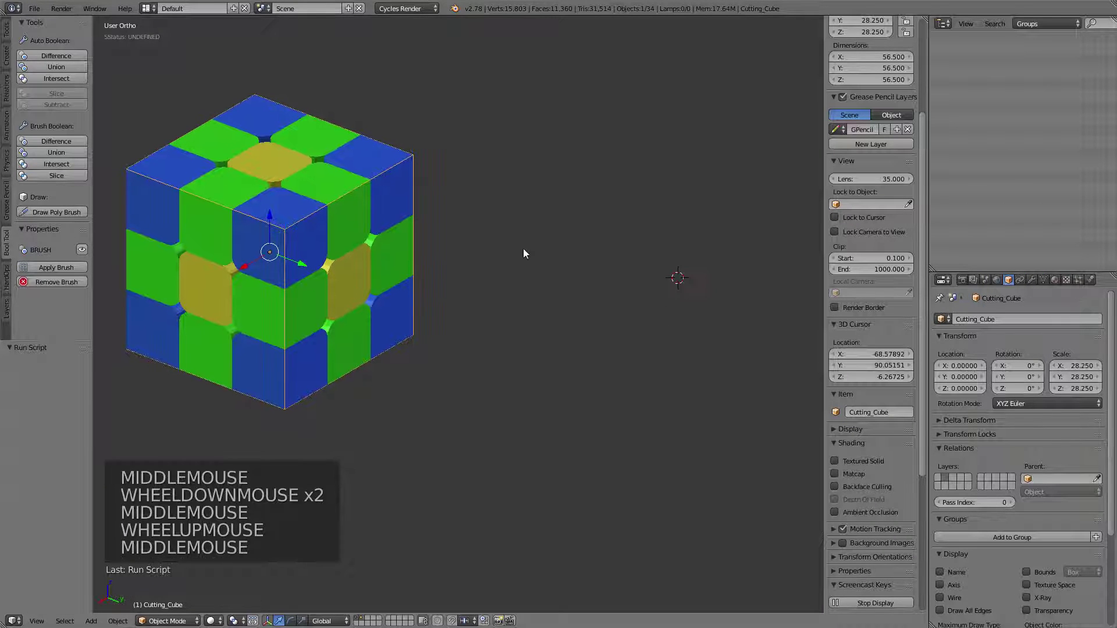
pyautogui.click(576, 275)
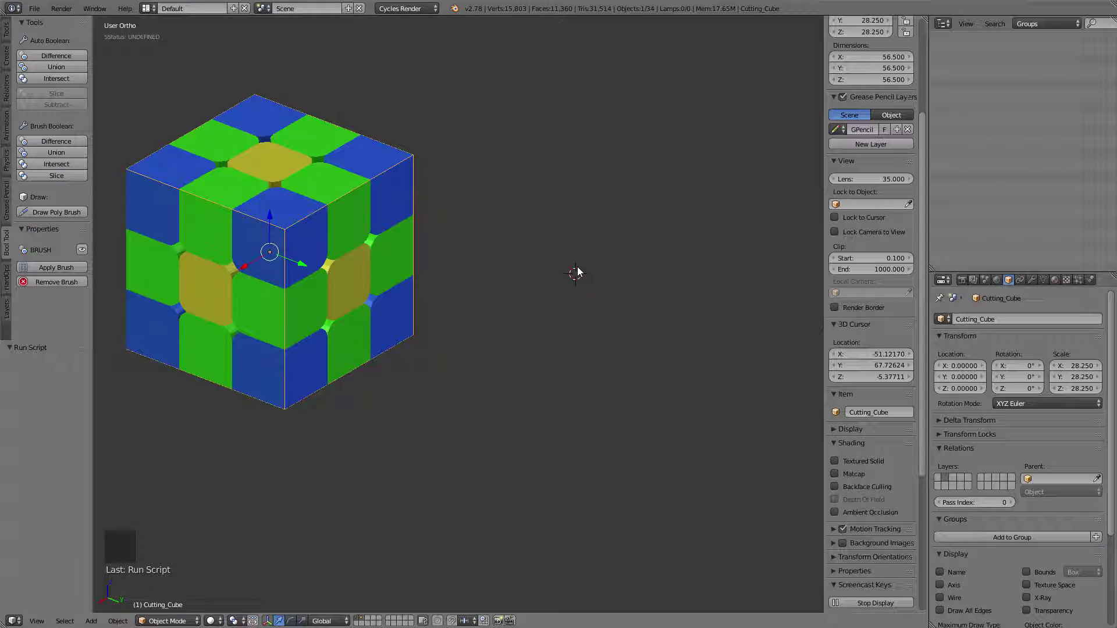
# Step: Add a mesh cube at the 3D cursor and scale it to 10.877
pyautogui.click(560, 233)
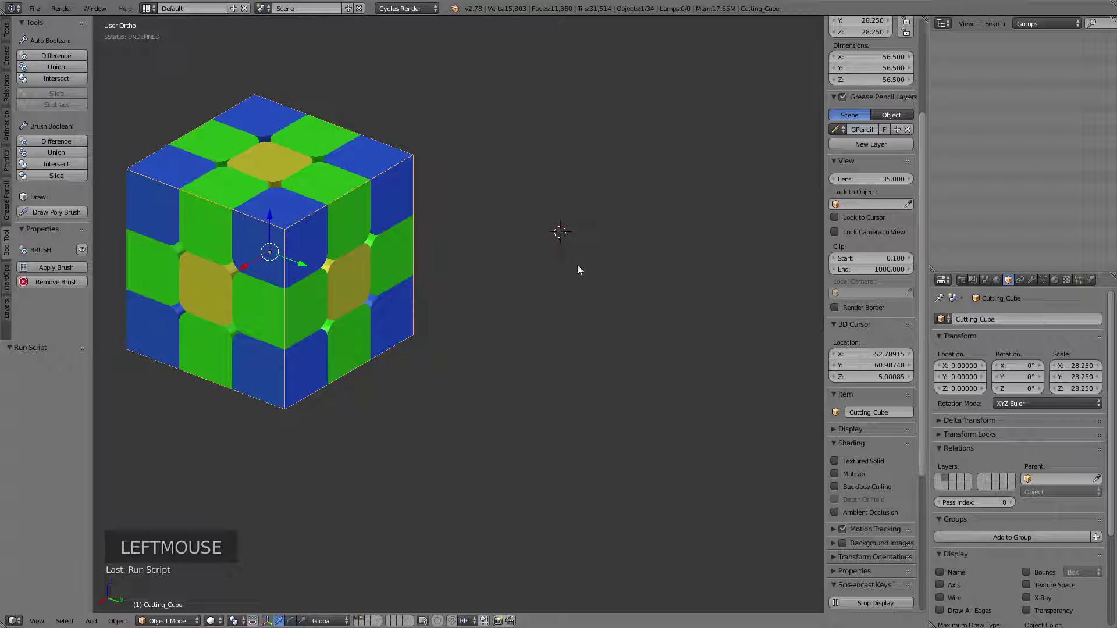
pyautogui.hotkey('shift', 'a')
pyautogui.moveTo(547, 270)
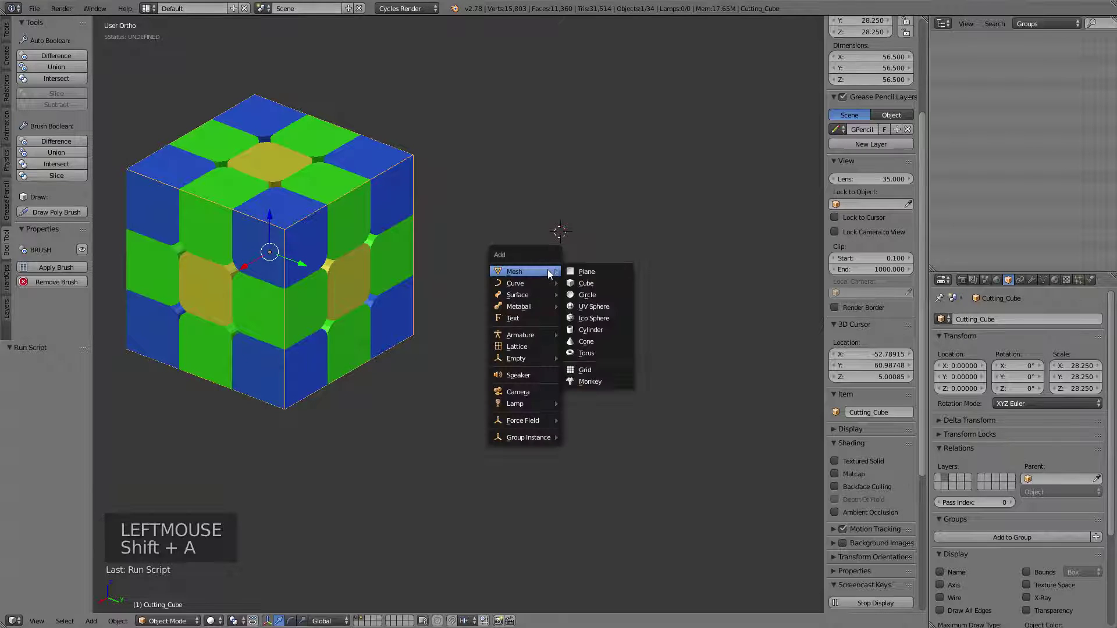
pyautogui.click(604, 283)
pyautogui.press('s')
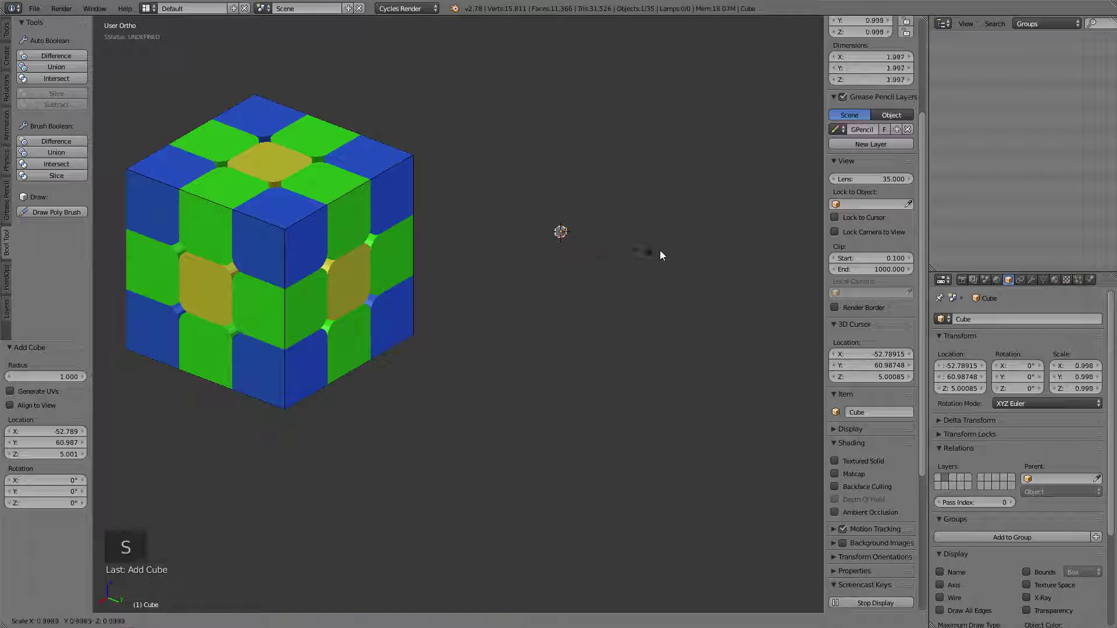
pyautogui.click(487, 484)
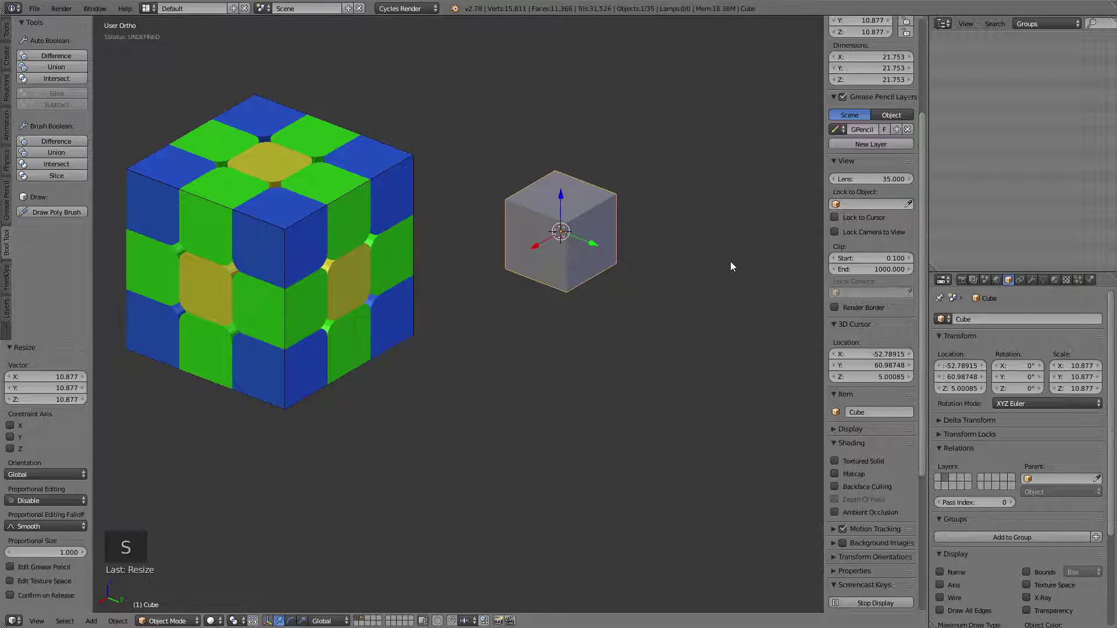
# Step: Move the 3D cursor right of the new cube and add a UV sphere there
pyautogui.keyDown('shift'); pyautogui.moveTo(731, 266); pyautogui.dragTo(648, 262, button='middle'); pyautogui.keyUp('shift')
pyautogui.click(657, 230)
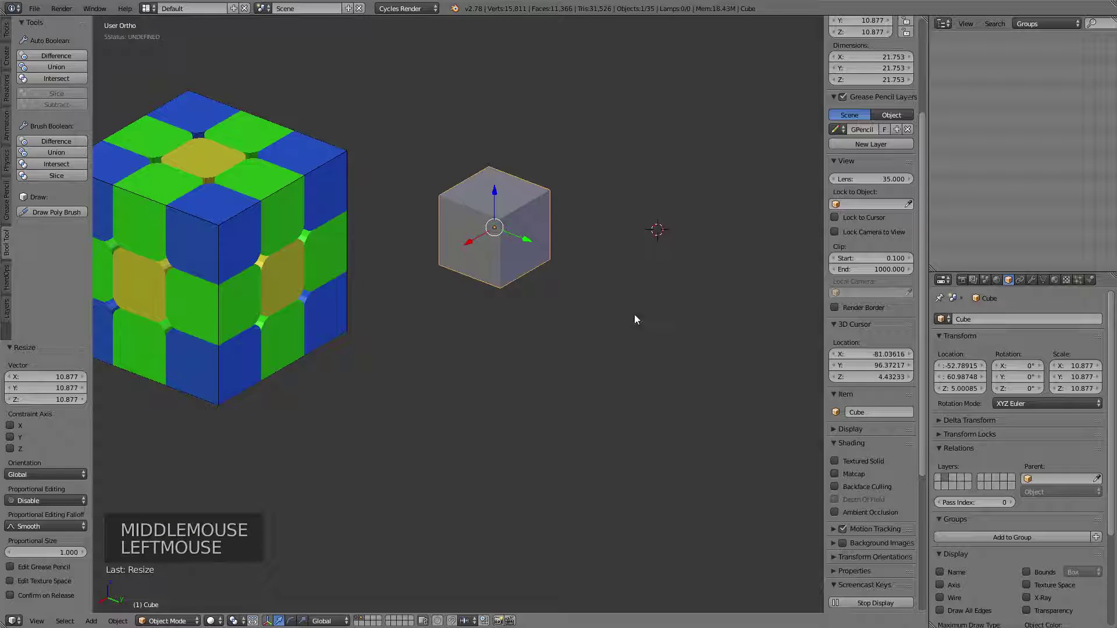
pyautogui.hotkey('shift', 'a')
pyautogui.moveTo(634, 313)
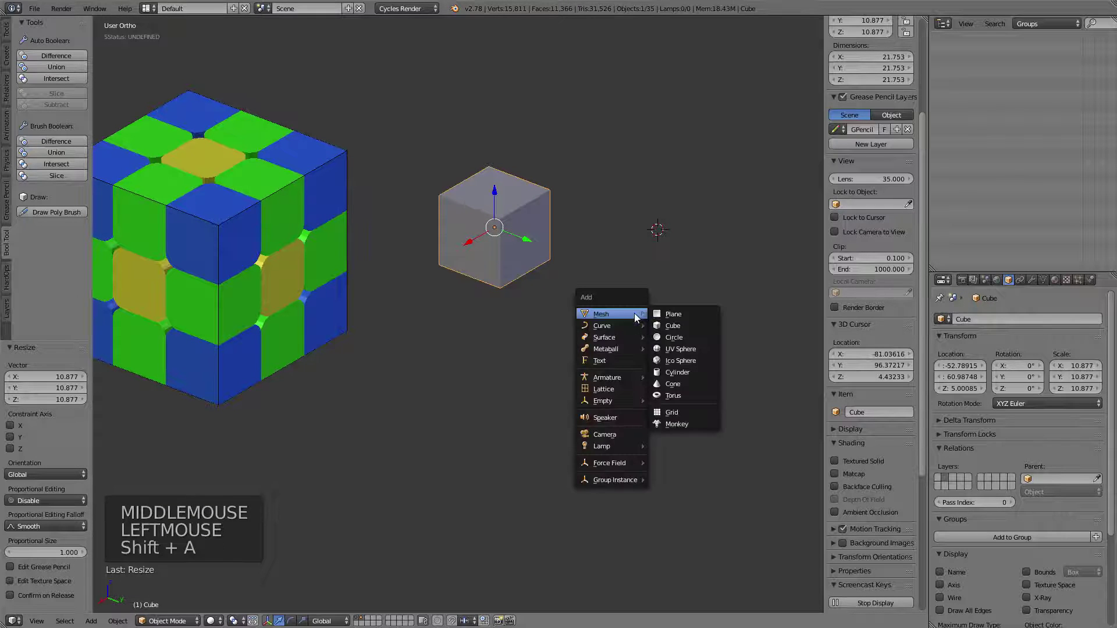
pyautogui.click(692, 348)
# Step: Scale the UV sphere to 13.618, then switch selection between the grey cube and sphere
pyautogui.press('s')
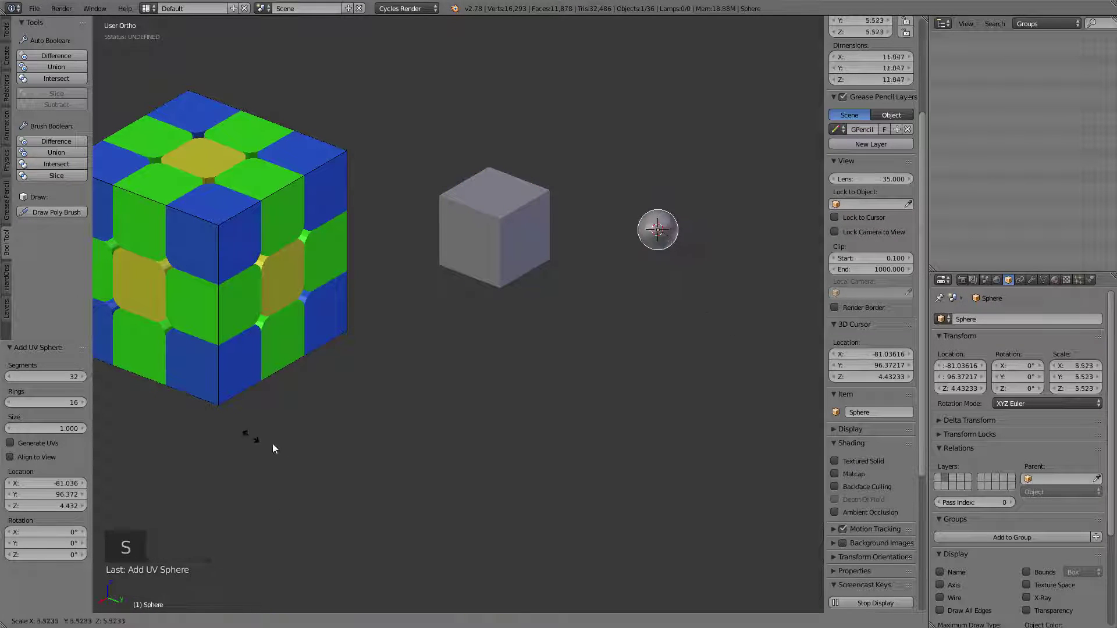
pyautogui.click(793, 532)
pyautogui.rightClick(499, 215)
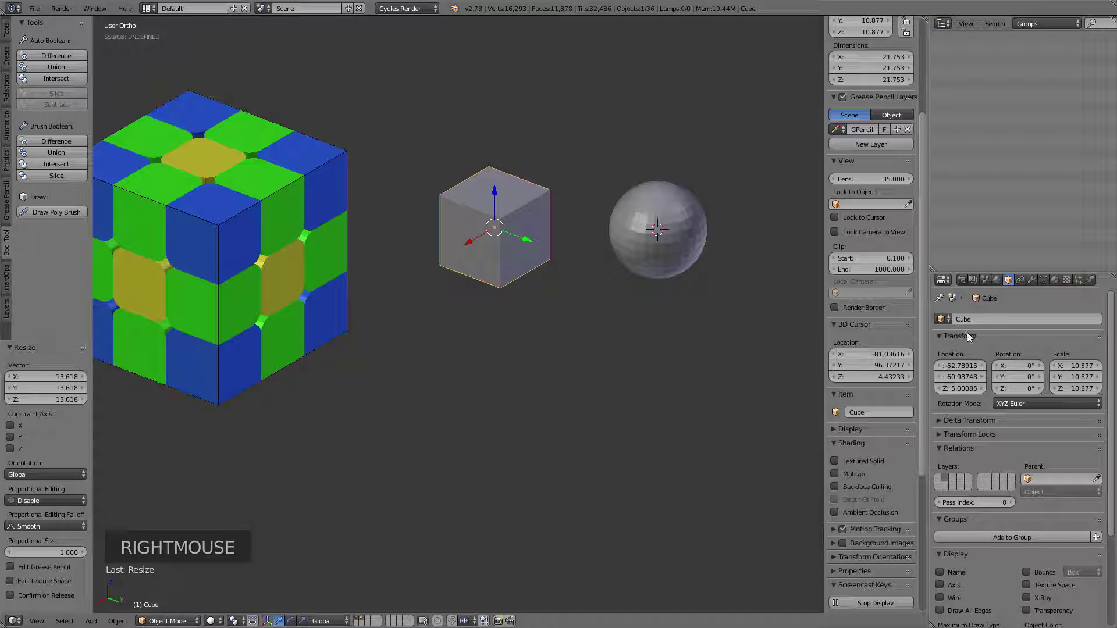
pyautogui.rightClick(656, 229)
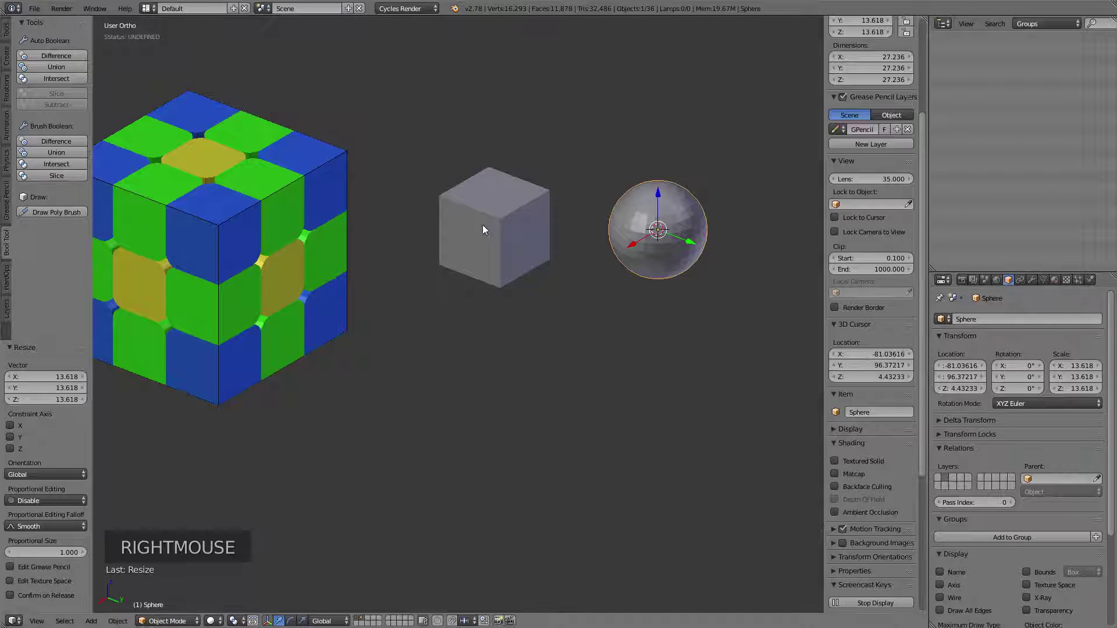
pyautogui.rightClick(483, 229)
pyautogui.rightClick(657, 232)
pyautogui.rightClick(514, 241)
pyautogui.rightClick(661, 242)
pyautogui.rightClick(521, 240)
# Step: Nudge the grey cube toward the sphere and toggle Edit Mode on each object
pyautogui.moveTo(523, 229); pyautogui.dragTo(541, 233, button='right')
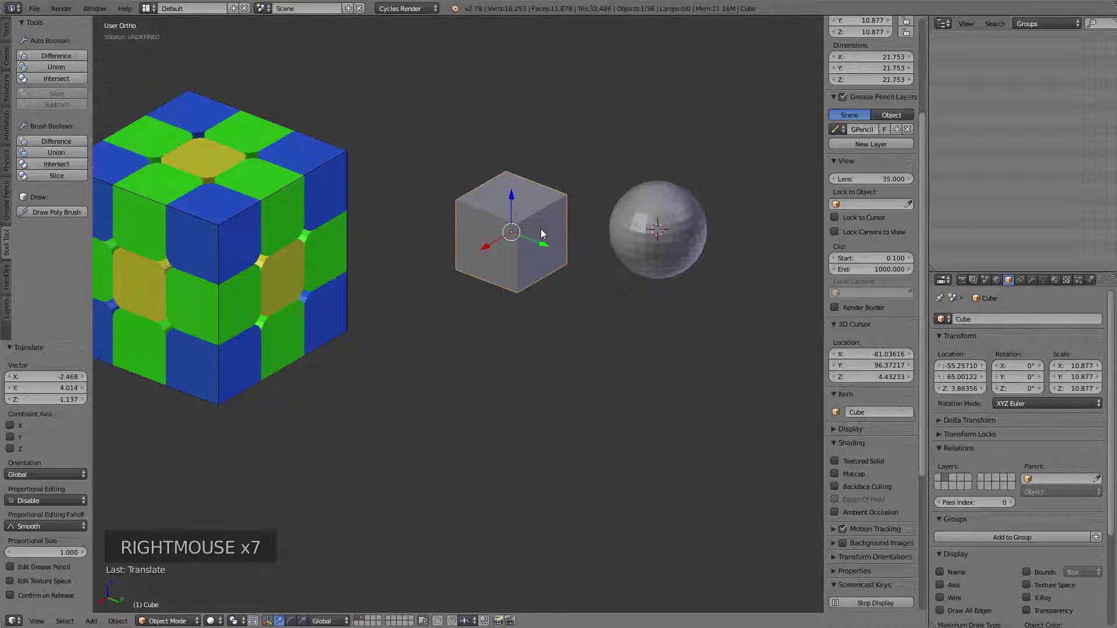
pyautogui.press('Tab')
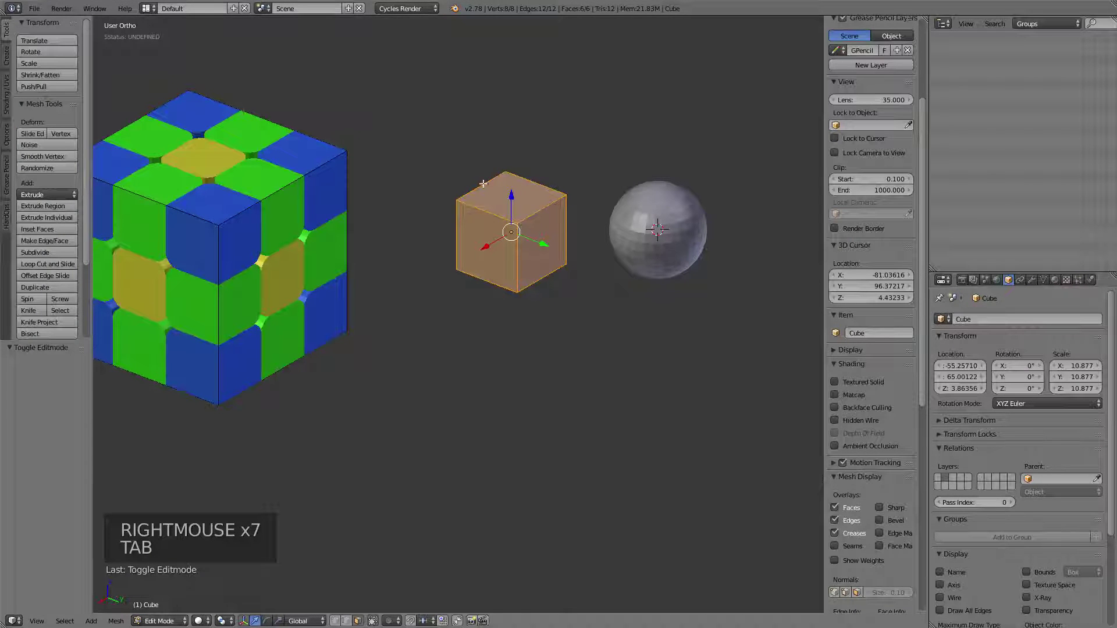
pyautogui.rightClick(685, 217)
pyautogui.press('Tab')
pyautogui.rightClick(684, 217)
pyautogui.press('Tab')
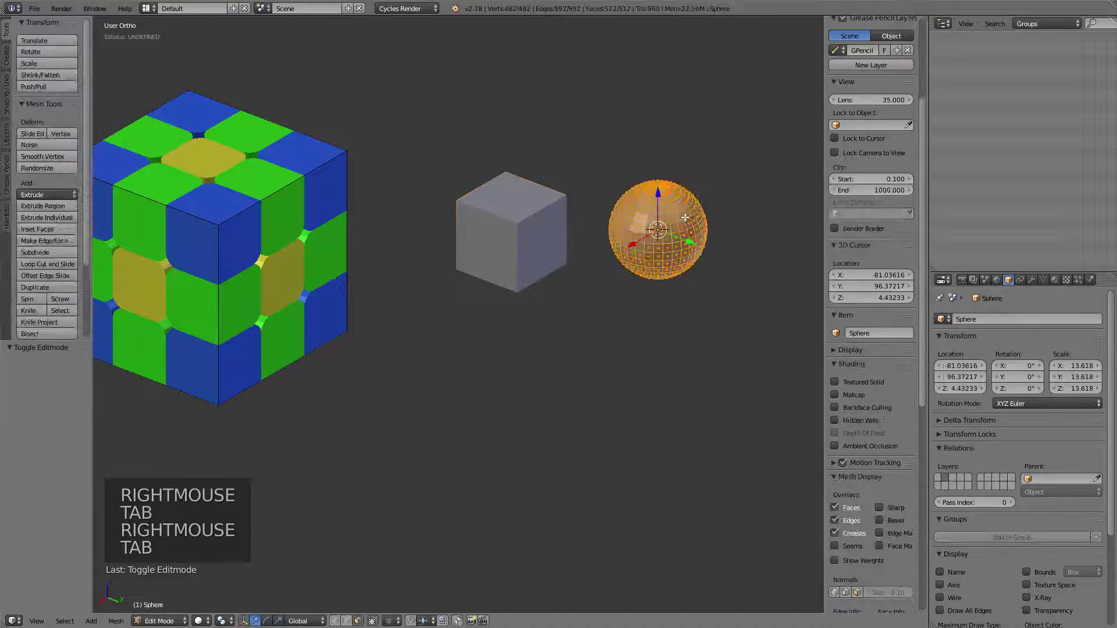
pyautogui.press('Tab')
pyautogui.rightClick(547, 232)
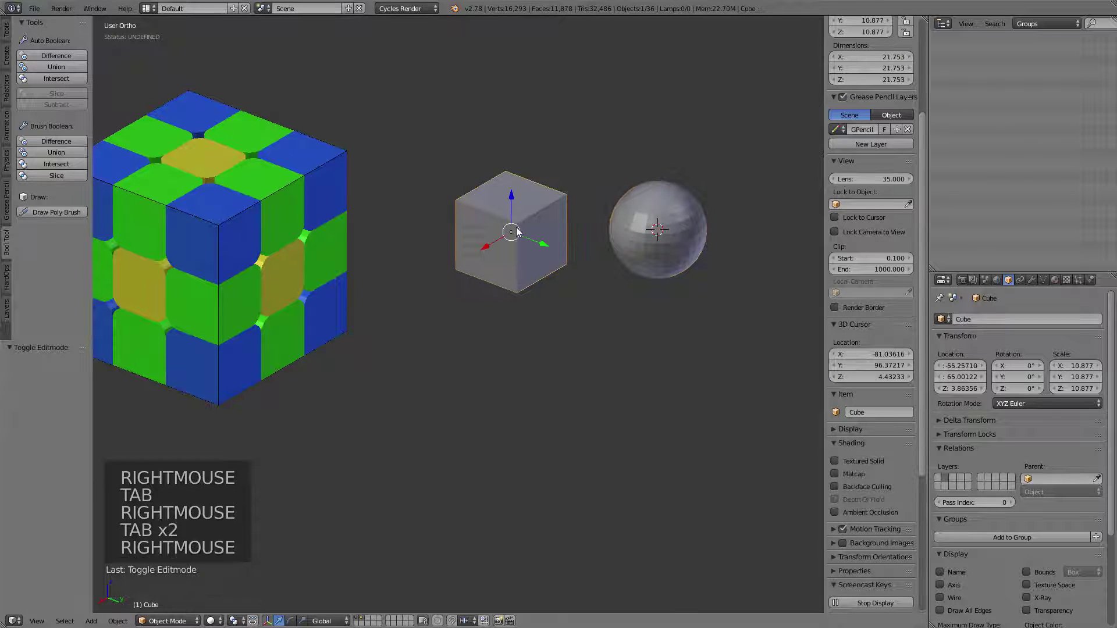
# Step: Rename the cube's mesh data to CubeData and the sphere's to SphereData
pyautogui.click(1041, 281)
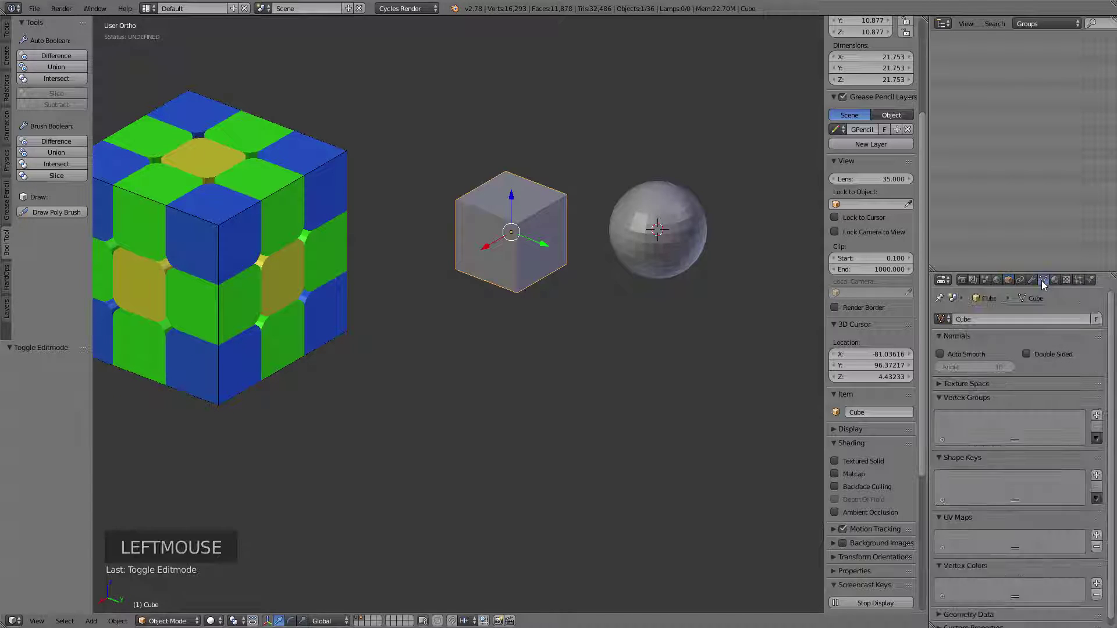
pyautogui.click(969, 318)
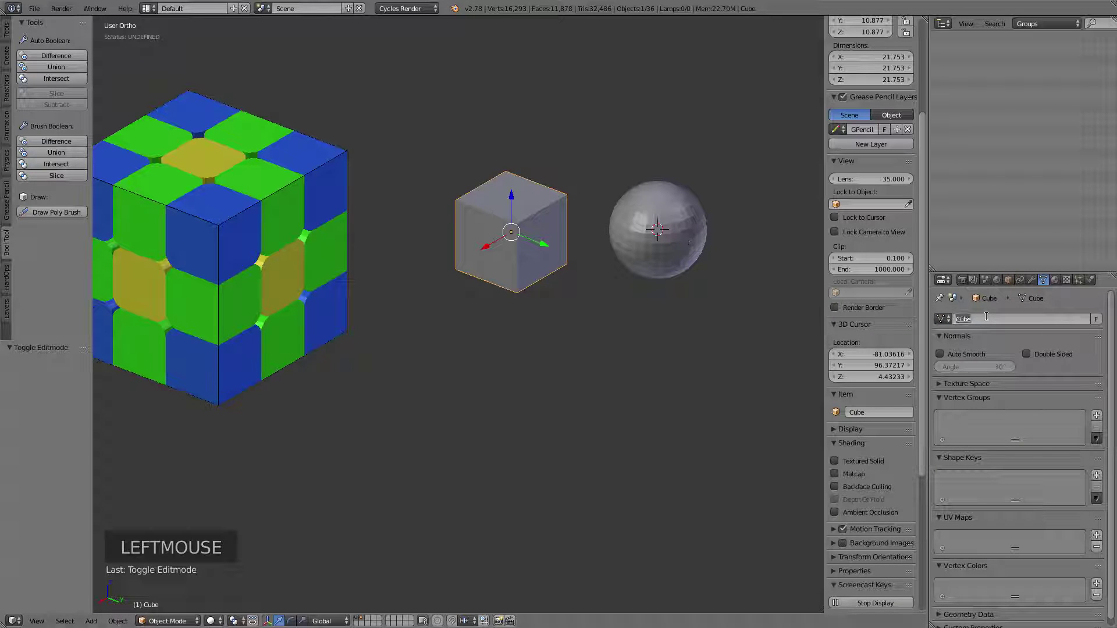
pyautogui.write('cubeData')
pyautogui.press('Return')
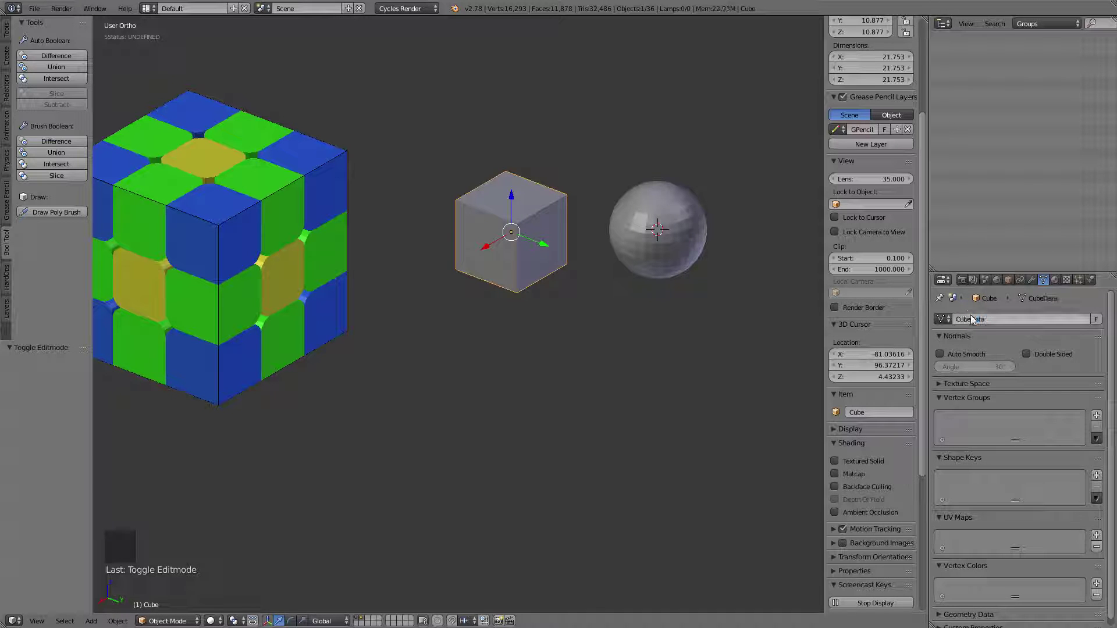
pyautogui.rightClick(670, 219)
pyautogui.click(1000, 319)
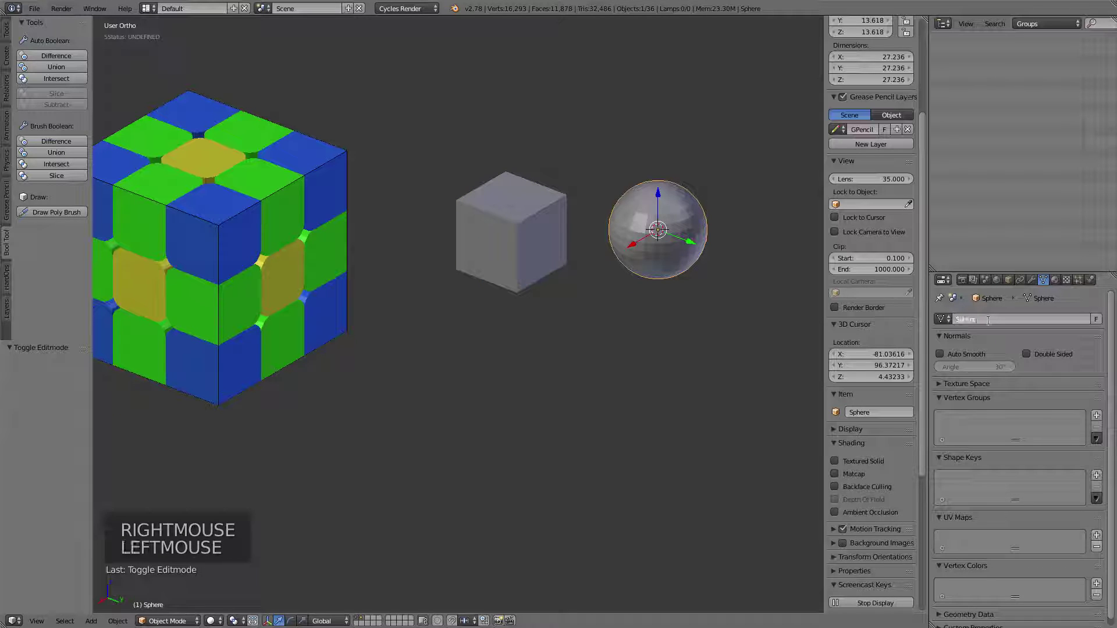
pyautogui.press('End')
pyautogui.write('Data')
pyautogui.press('Return')
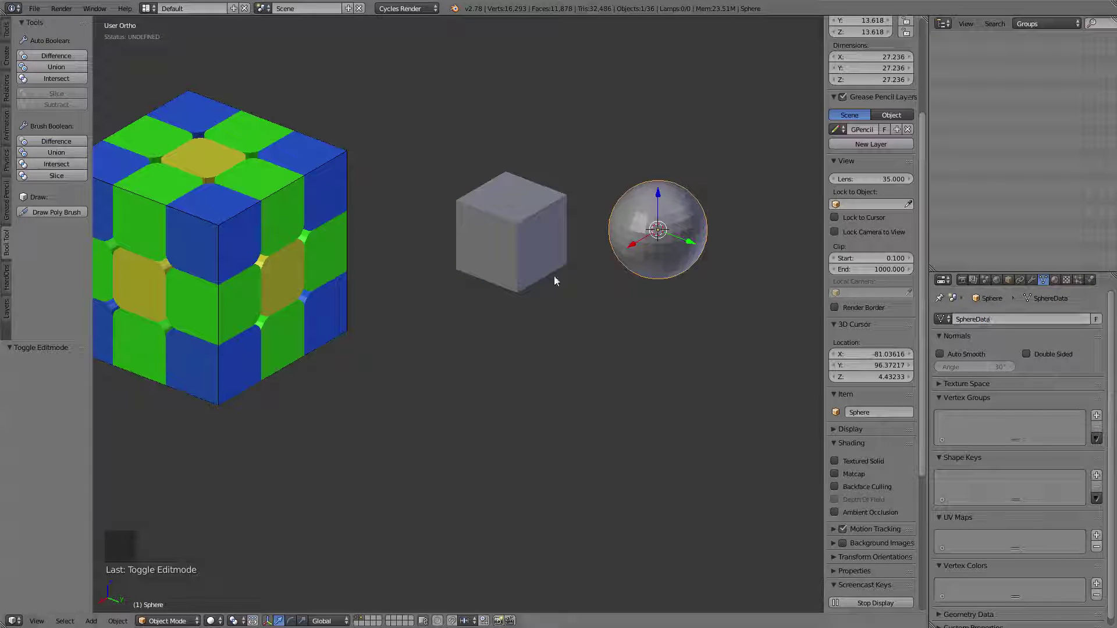
# Step: Assign the SphereData mesh to the grey cube object
pyautogui.rightClick(530, 255)
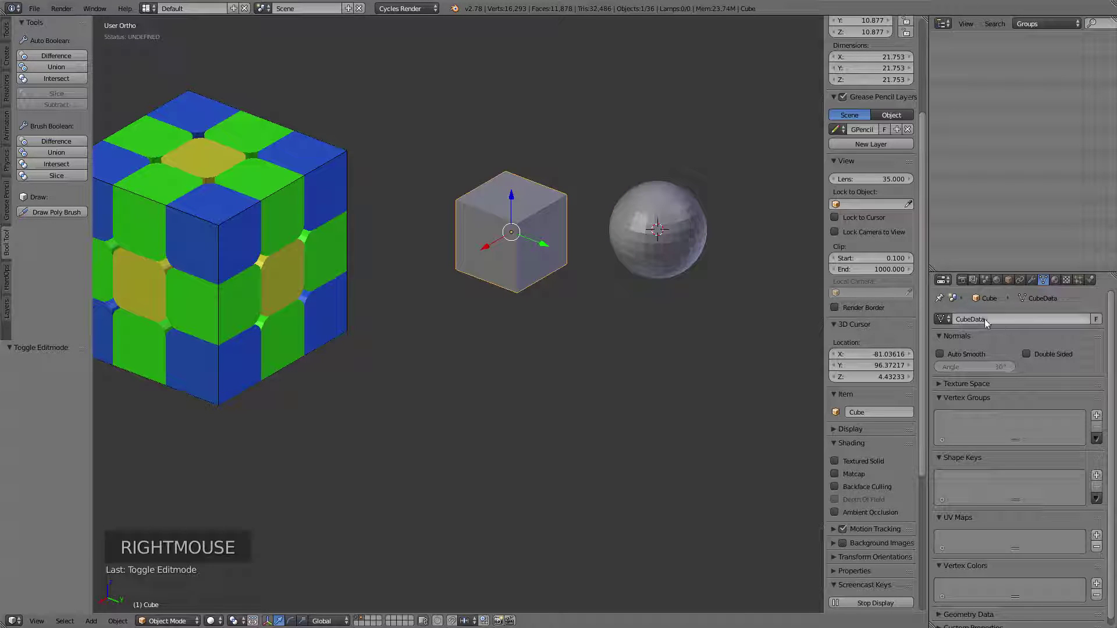
pyautogui.click(943, 319)
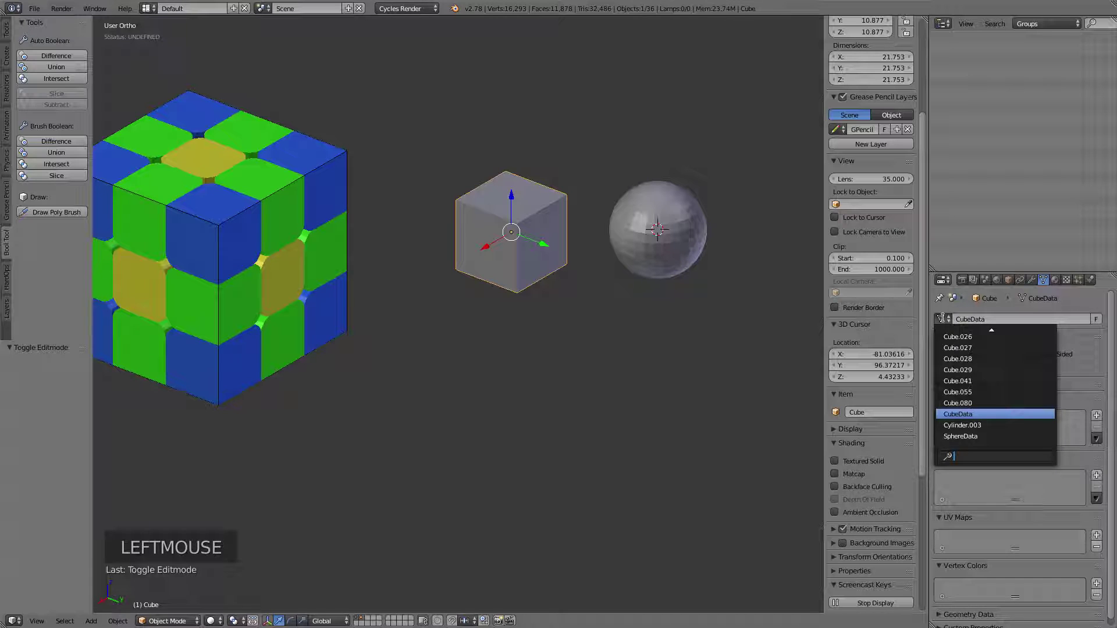
pyautogui.click(971, 436)
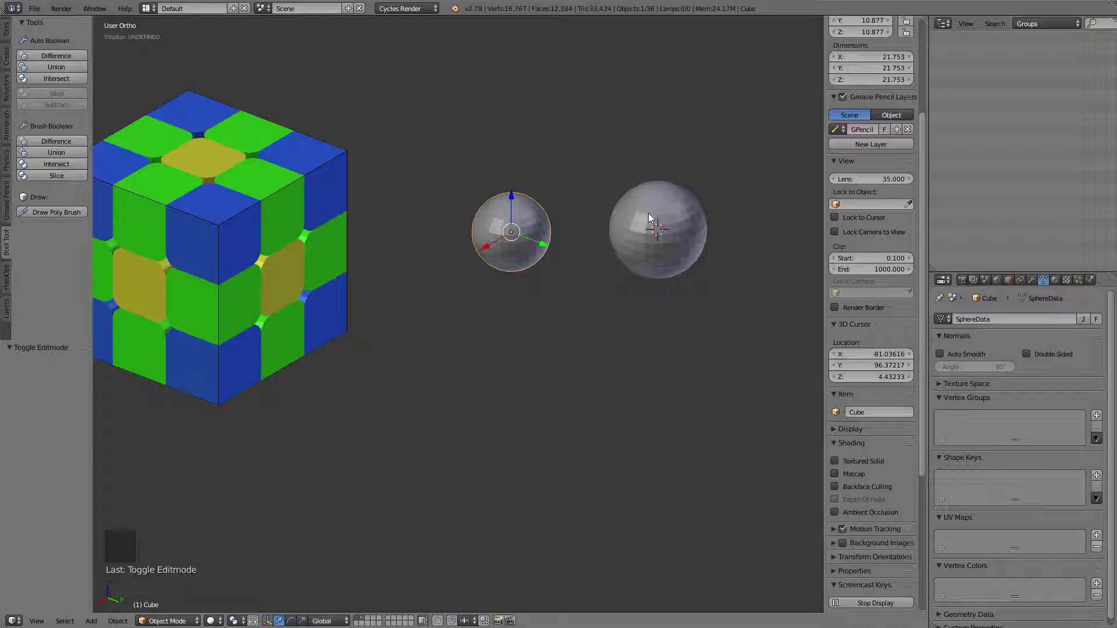
# Step: Check the cube's Object properties, then return to its mesh Data properties
pyautogui.rightClick(514, 219)
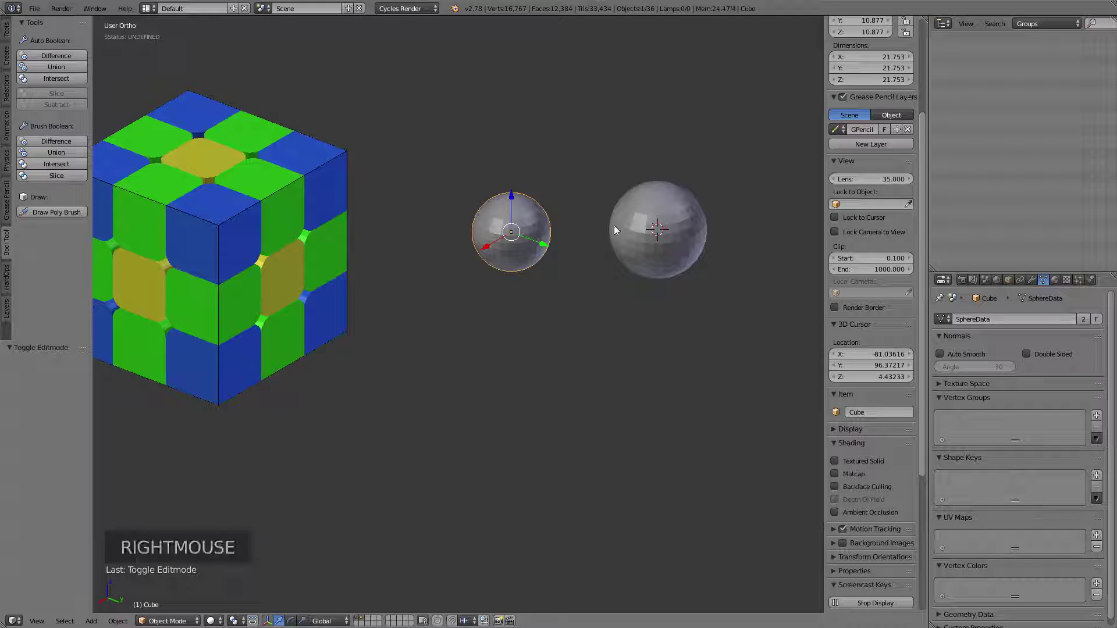
pyautogui.click(1008, 280)
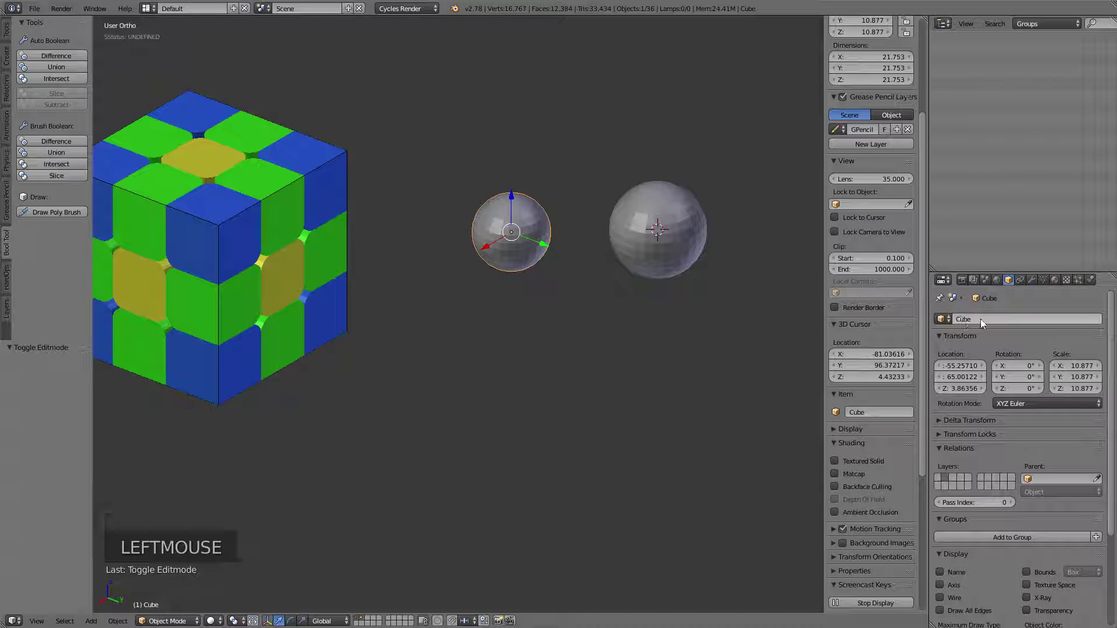
pyautogui.click(1044, 281)
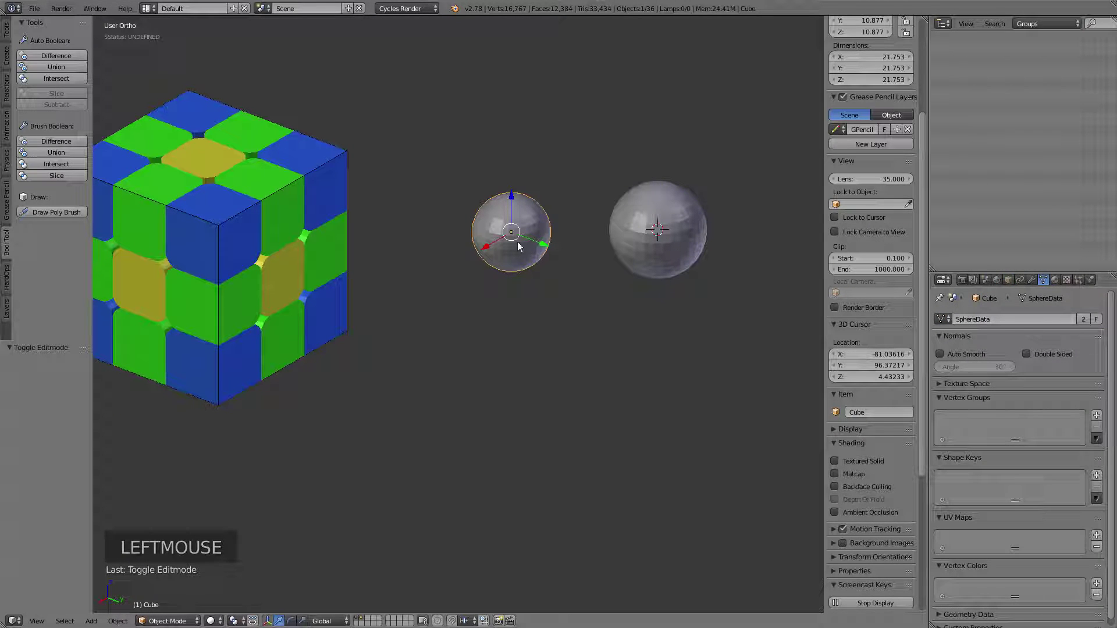
# Step: Select the right sphere's top edge loop, start a move, cancel it, and exit Edit Mode
pyautogui.rightClick(671, 206)
pyautogui.press('Tab')
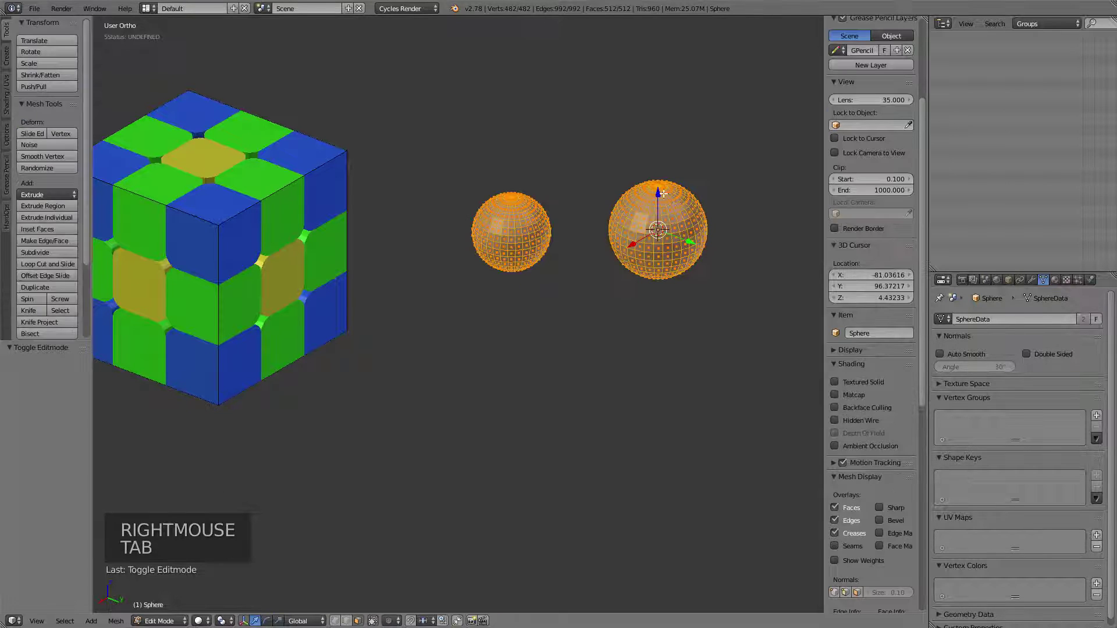
pyautogui.rightClick(668, 185)
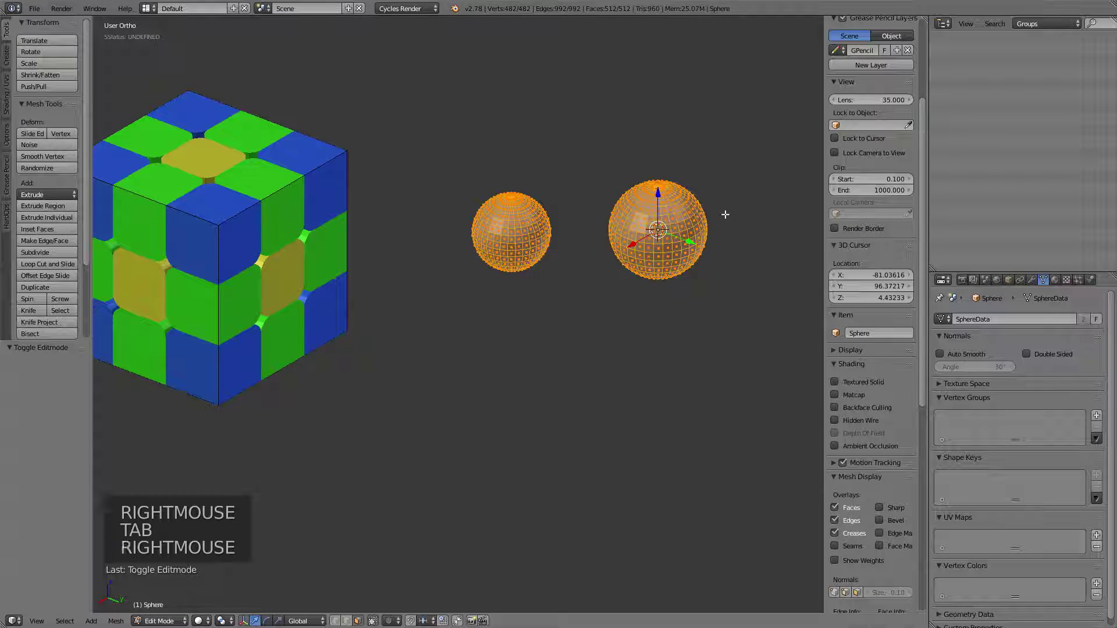
pyautogui.keyDown('alt'); pyautogui.rightClick(680, 205); pyautogui.keyUp('alt')
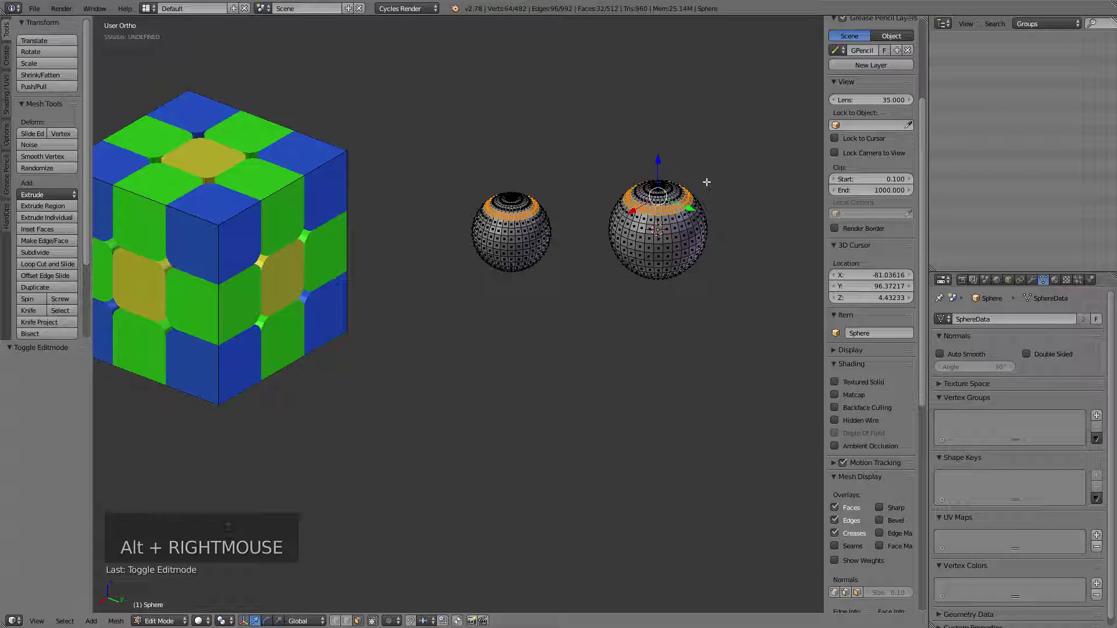
pyautogui.press('g')
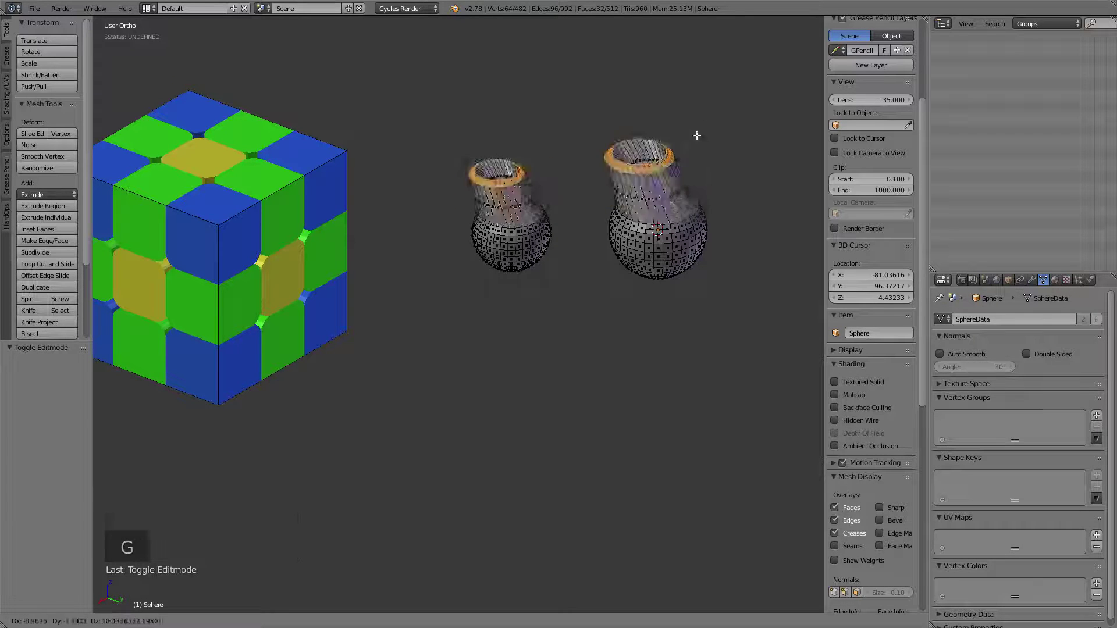
pyautogui.press('Escape')
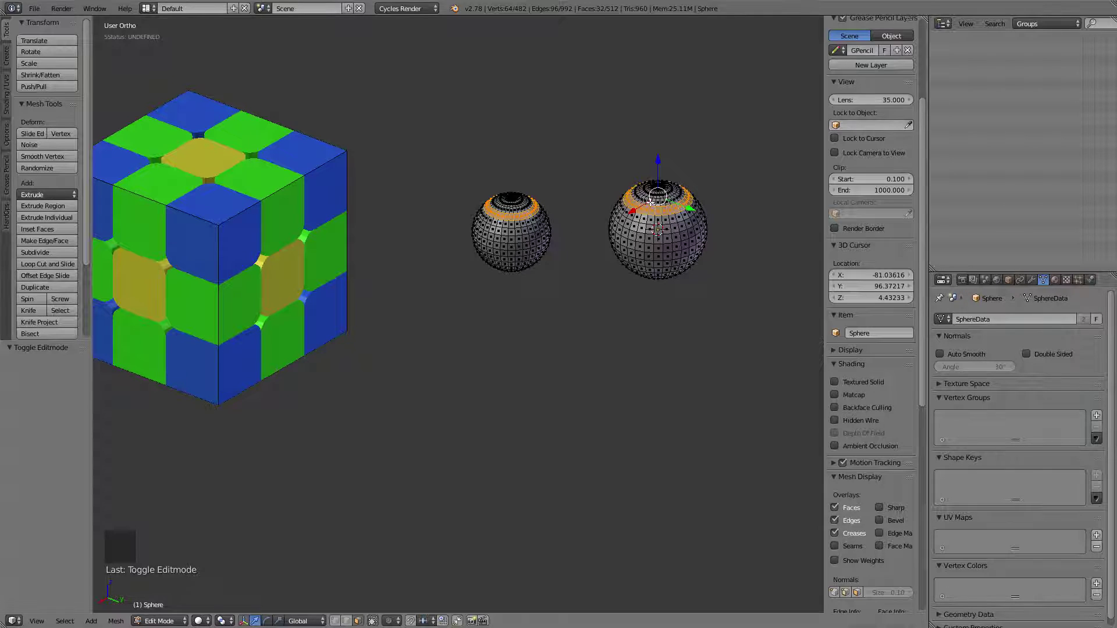
pyautogui.press('Tab')
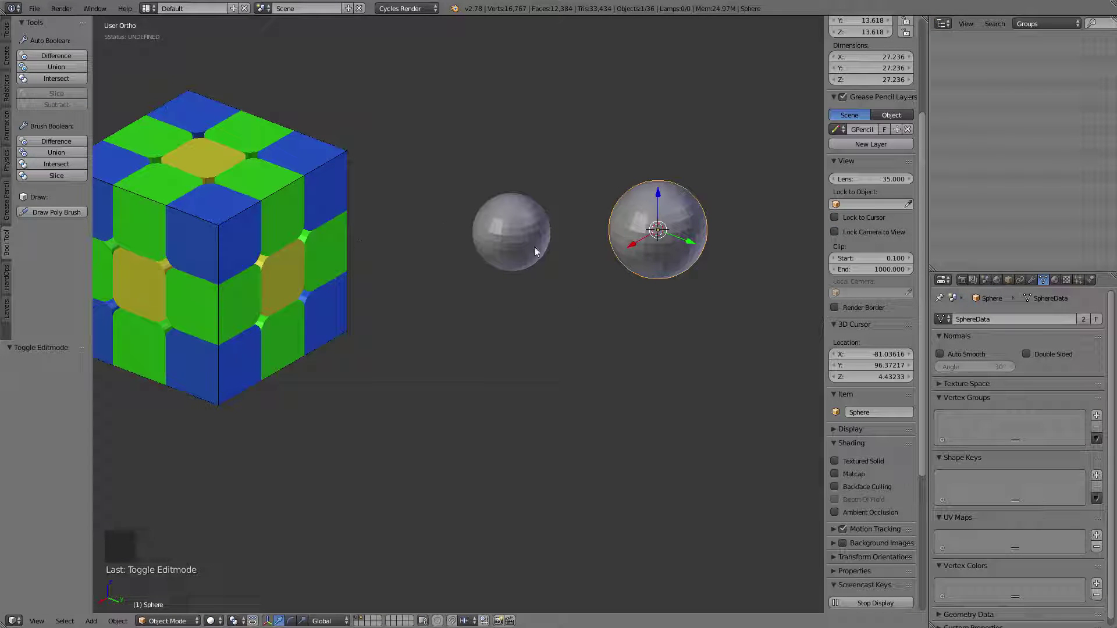
# Step: Select Cutting_Cube, enter Edit Mode and inspect its eight vertices in wireframe before returning to solid shading
pyautogui.rightClick(314, 169)
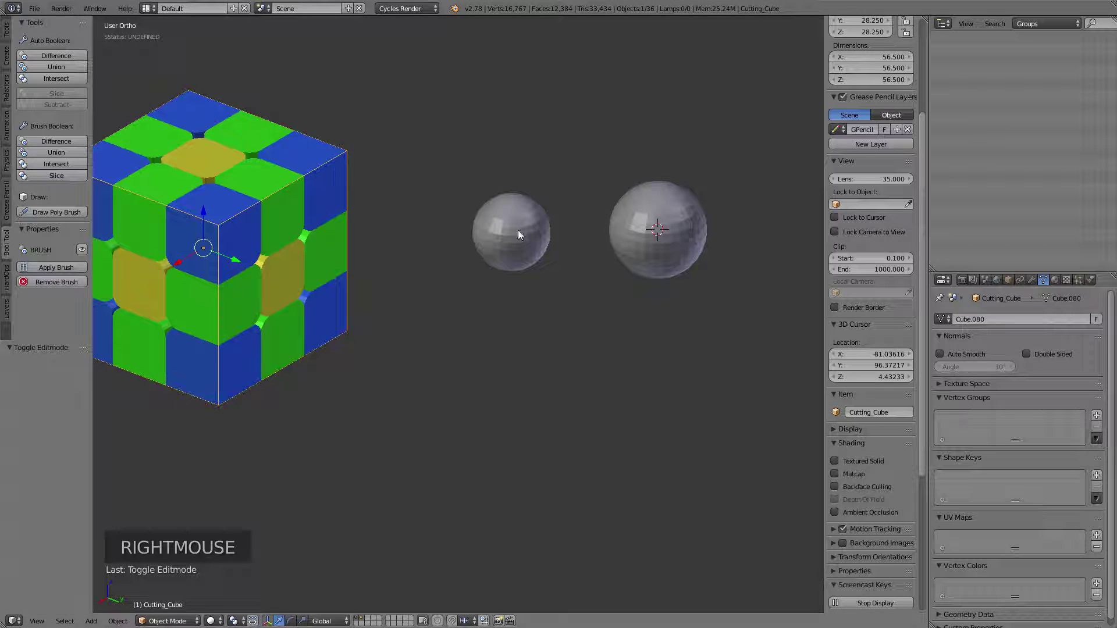
pyautogui.keyDown('shift'); pyautogui.moveTo(364, 167); pyautogui.dragTo(586, 172, button='middle'); pyautogui.keyUp('shift')
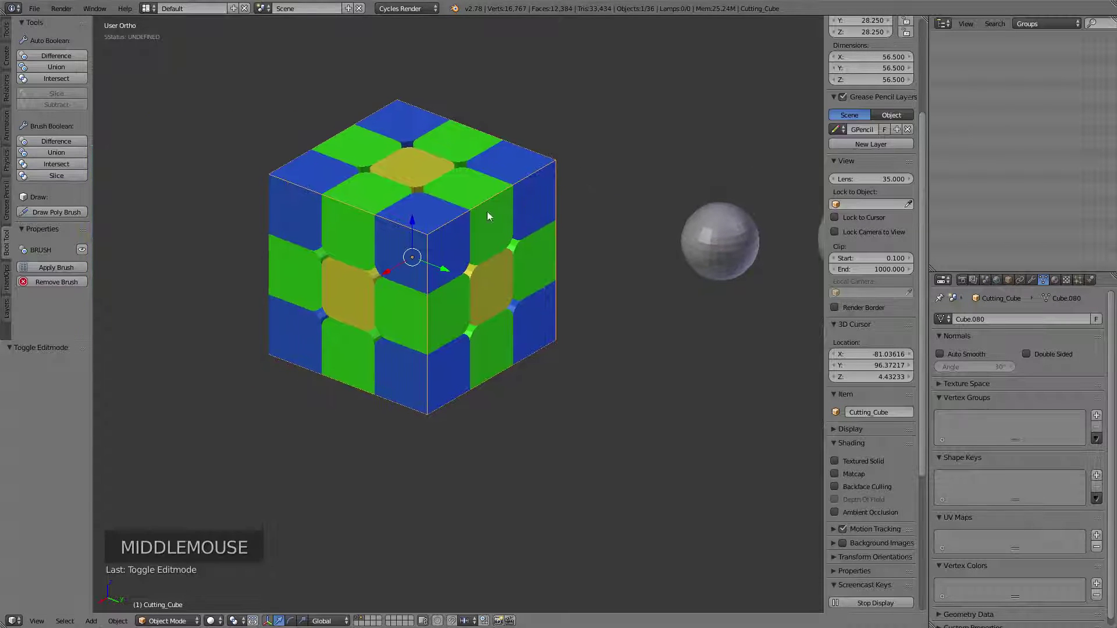
pyautogui.press('Tab')
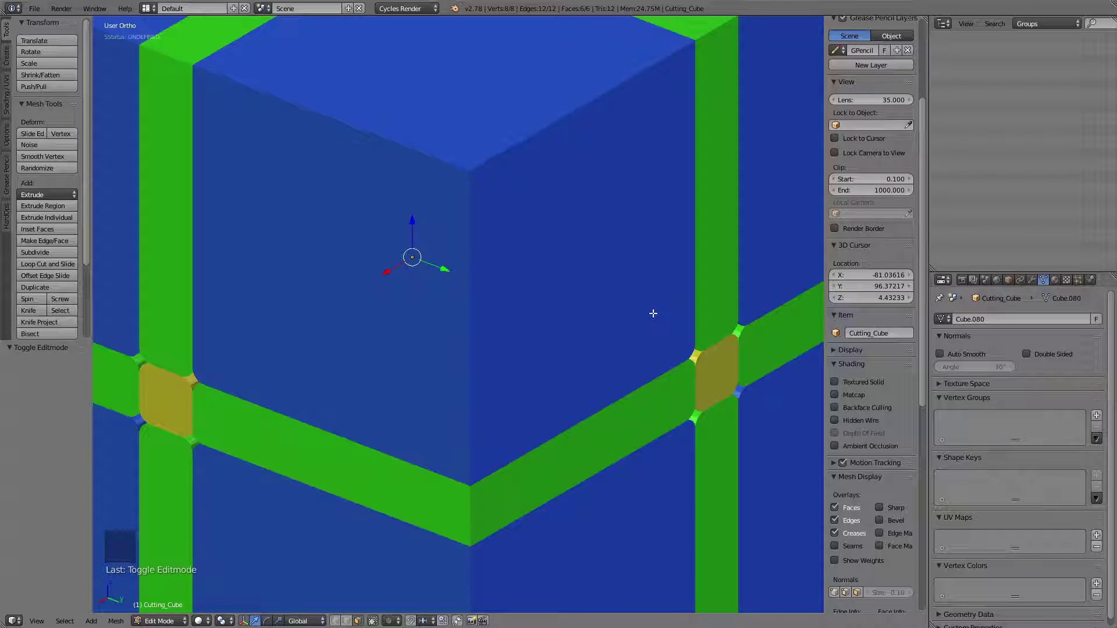
pyautogui.press('z')
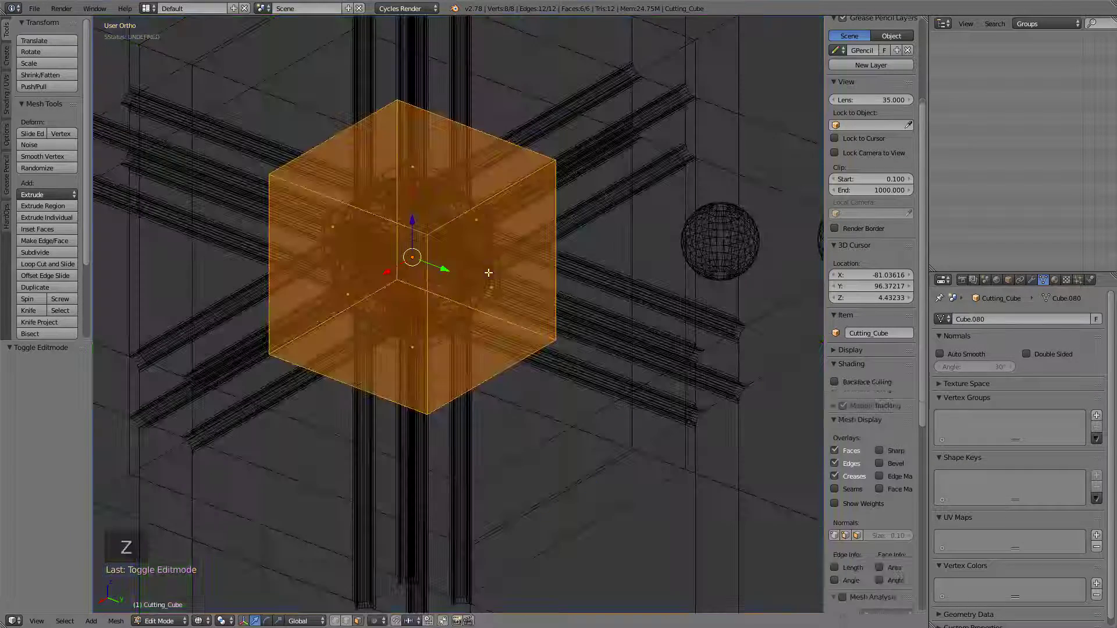
pyautogui.moveTo(497, 266)
pyautogui.keyDown('shift'); pyautogui.mouseDown(button='middle')
pyautogui.moveTo(505, 232)
pyautogui.moveTo(498, 247)
pyautogui.mouseUp(button='middle'); pyautogui.keyUp('shift')
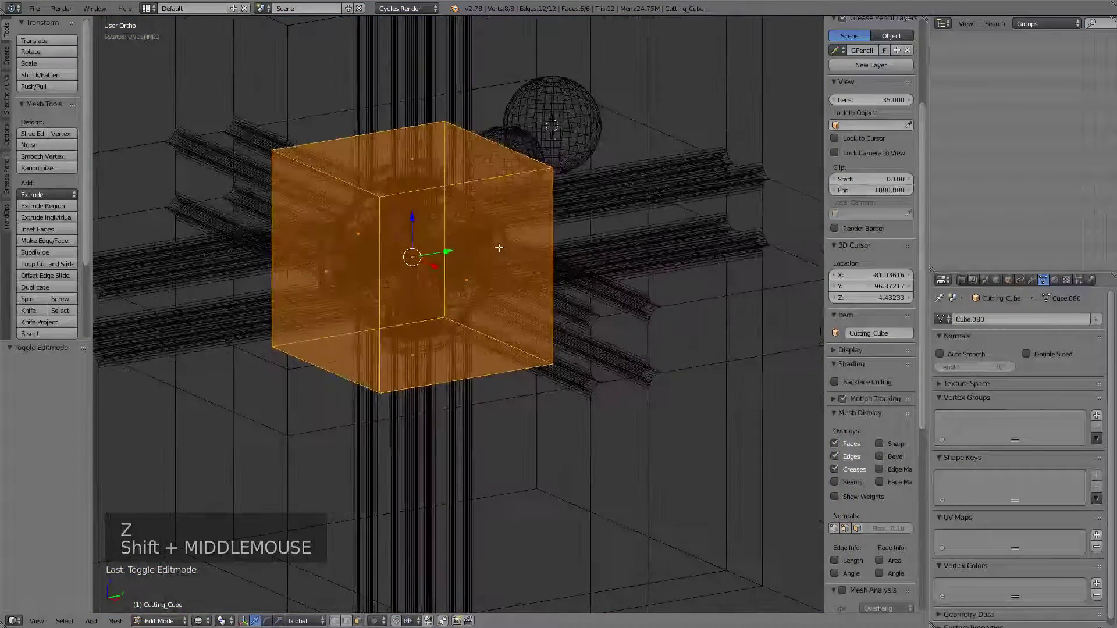
pyautogui.keyDown('shift'); pyautogui.moveTo(581, 220); pyautogui.dragTo(517, 294, button='middle'); pyautogui.keyUp('shift')
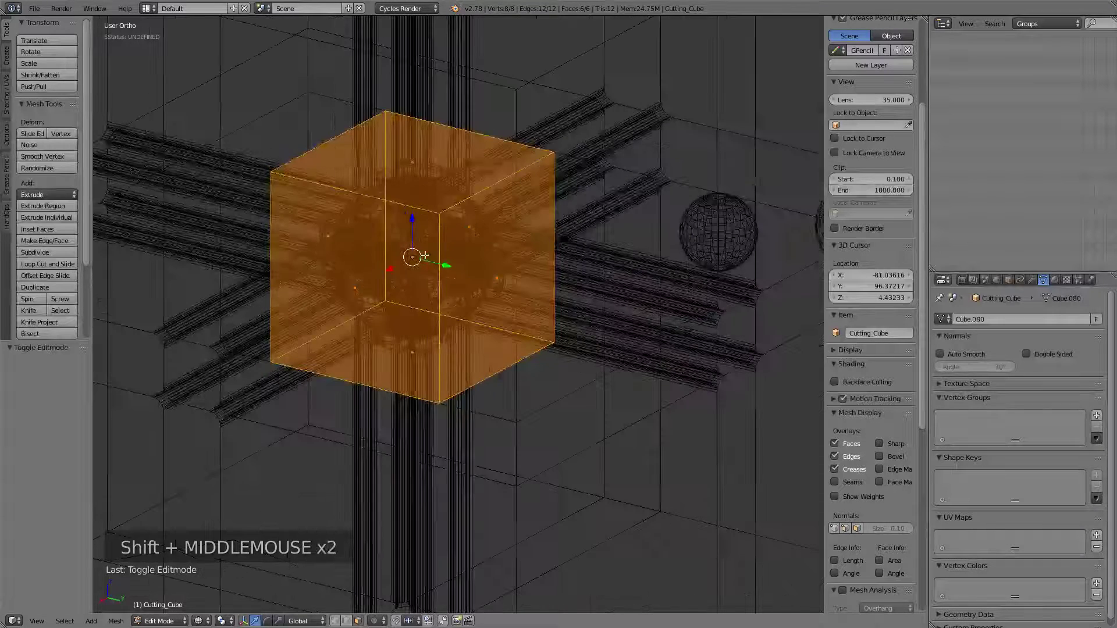
pyautogui.press('z')
pyautogui.scroll(-2, 516, 295)
pyautogui.middleClick(498, 294)
# Step: Return to Object Mode and delete both grey spheres
pyautogui.press('Tab')
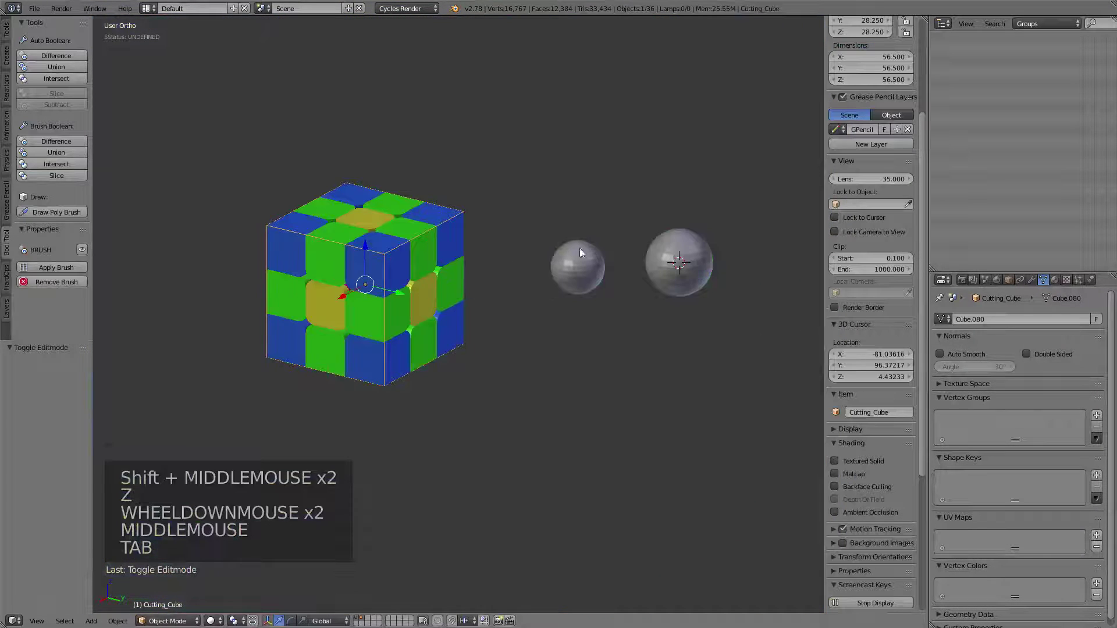
pyautogui.moveTo(579, 248); pyautogui.dragTo(493, 264, button='middle')
pyautogui.rightClick(465, 269)
pyautogui.keyDown('shift'); pyautogui.rightClick(588, 291); pyautogui.keyUp('shift')
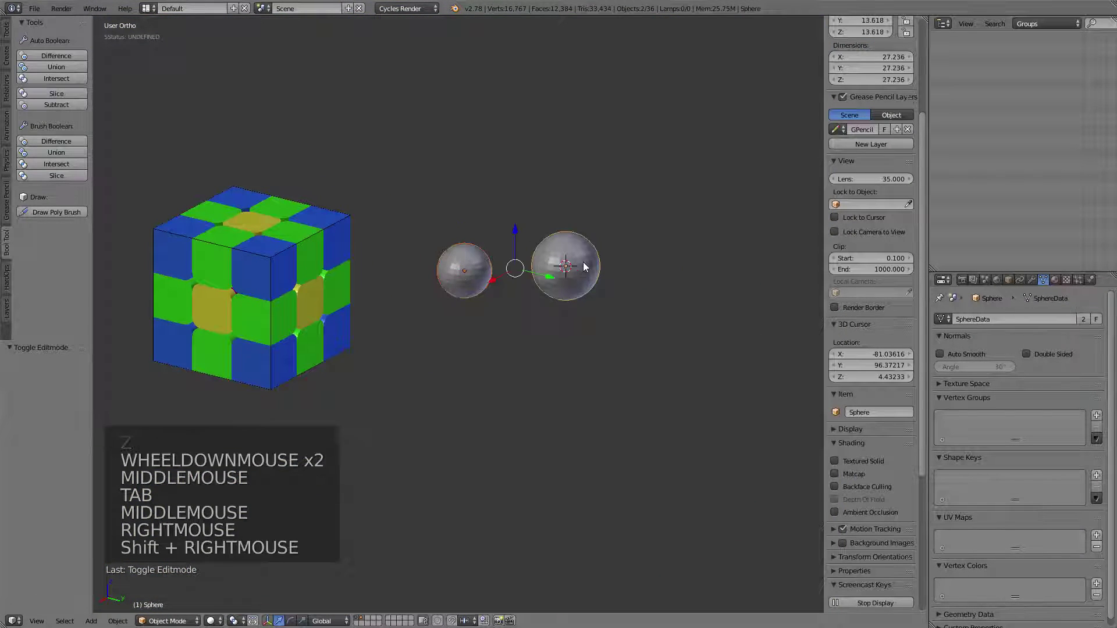
pyautogui.press('x')
pyautogui.click(586, 291)
# Step: Place the 3D cursor in empty space to the right of the puzzle cube
pyautogui.moveTo(441, 277); pyautogui.dragTo(526, 224, button='middle')
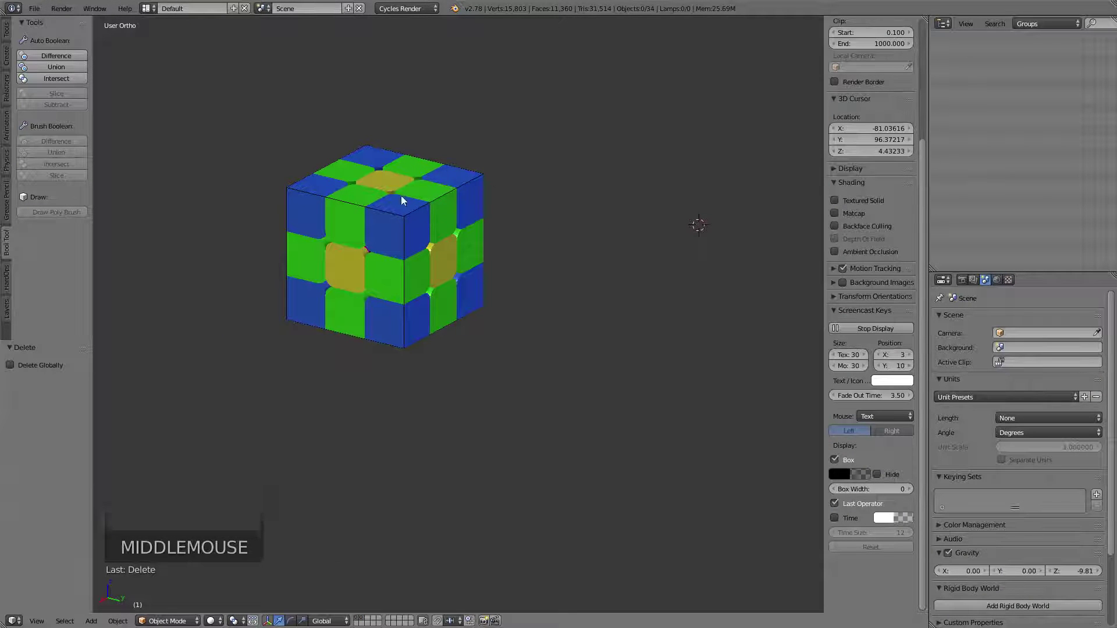
pyautogui.moveTo(606, 254); pyautogui.dragTo(526, 261, button='middle')
pyautogui.click(523, 235)
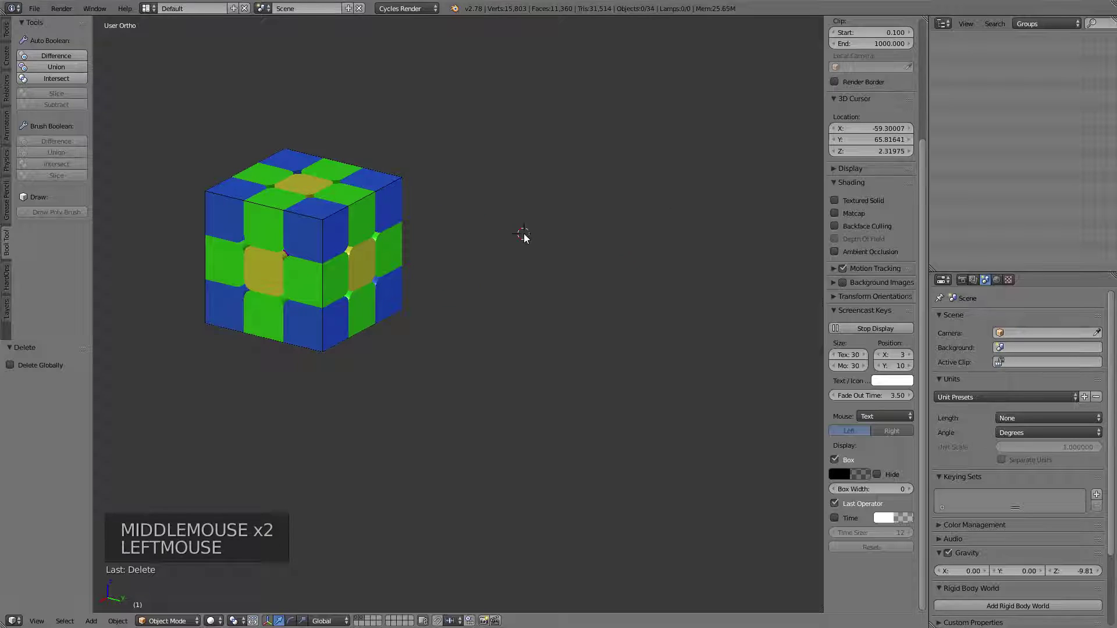
pyautogui.hotkey('shift', 'a')
# Step: Add a cylinder at the 3D cursor and reduce it to 8 vertices
pyautogui.moveTo(556, 300)
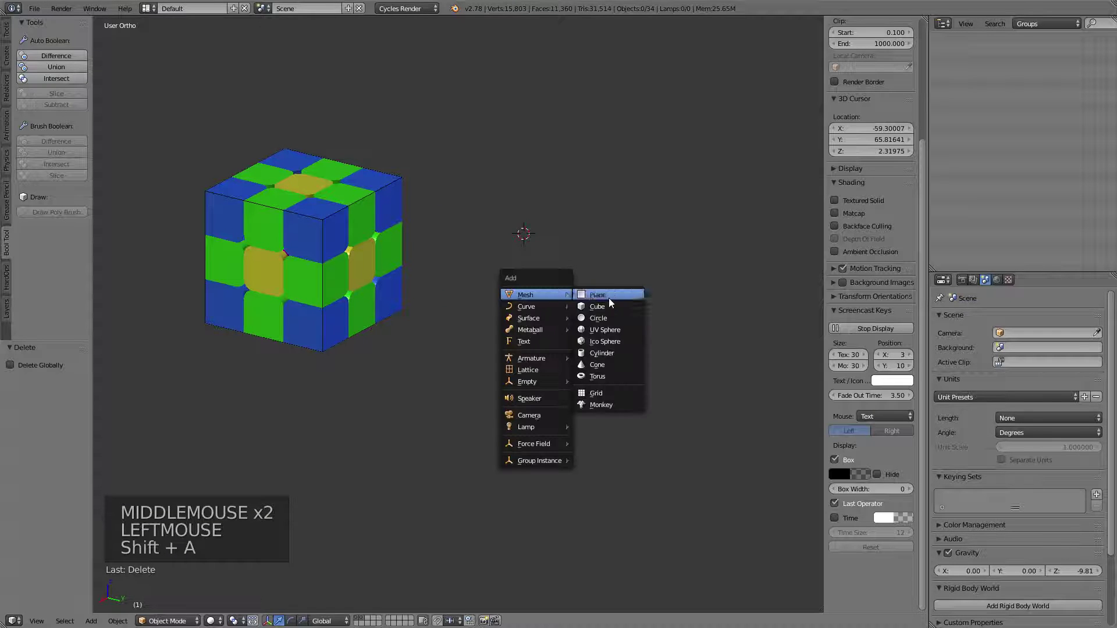
pyautogui.click(615, 352)
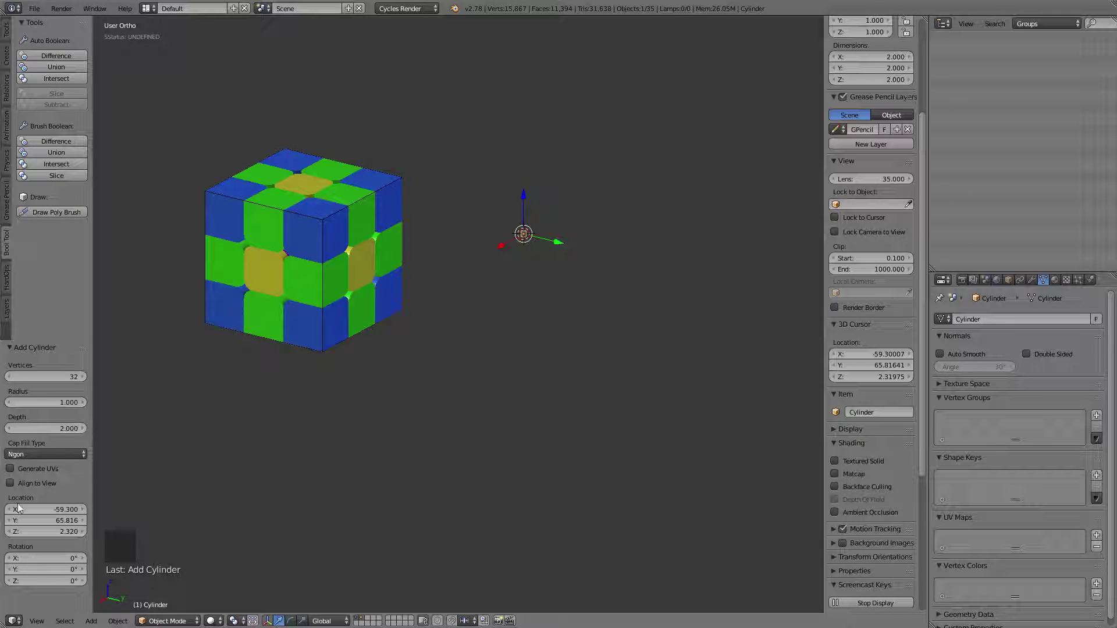
pyautogui.scroll(7, 581, 197)
pyautogui.moveTo(581, 197); pyautogui.dragTo(487, 340, button='middle')
pyautogui.scroll(3, 512, 235)
pyautogui.moveTo(512, 235); pyautogui.dragTo(439, 330, button='middle')
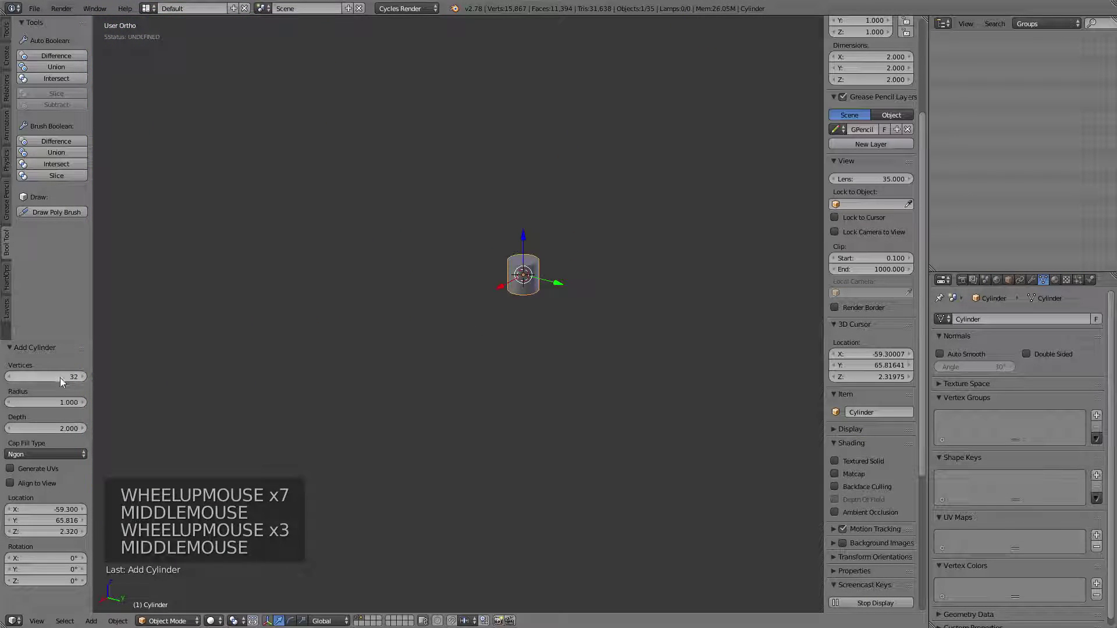
pyautogui.moveTo(61, 378); pyautogui.dragTo(37, 369)
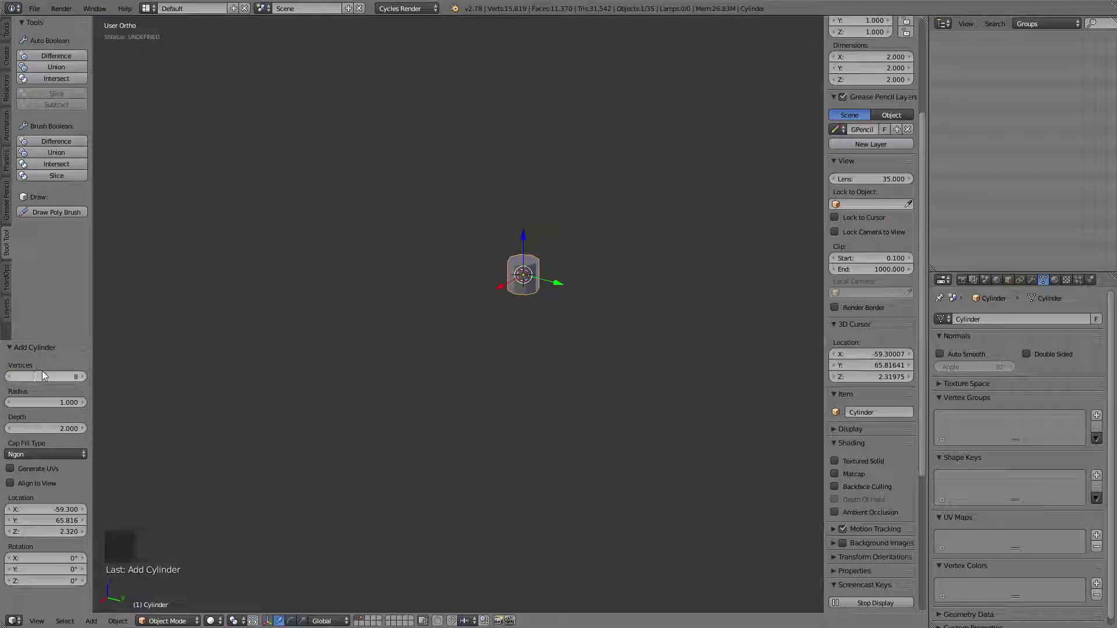
pyautogui.scroll(-2, 495, 268)
pyautogui.moveTo(495, 268); pyautogui.dragTo(418, 301, button='middle')
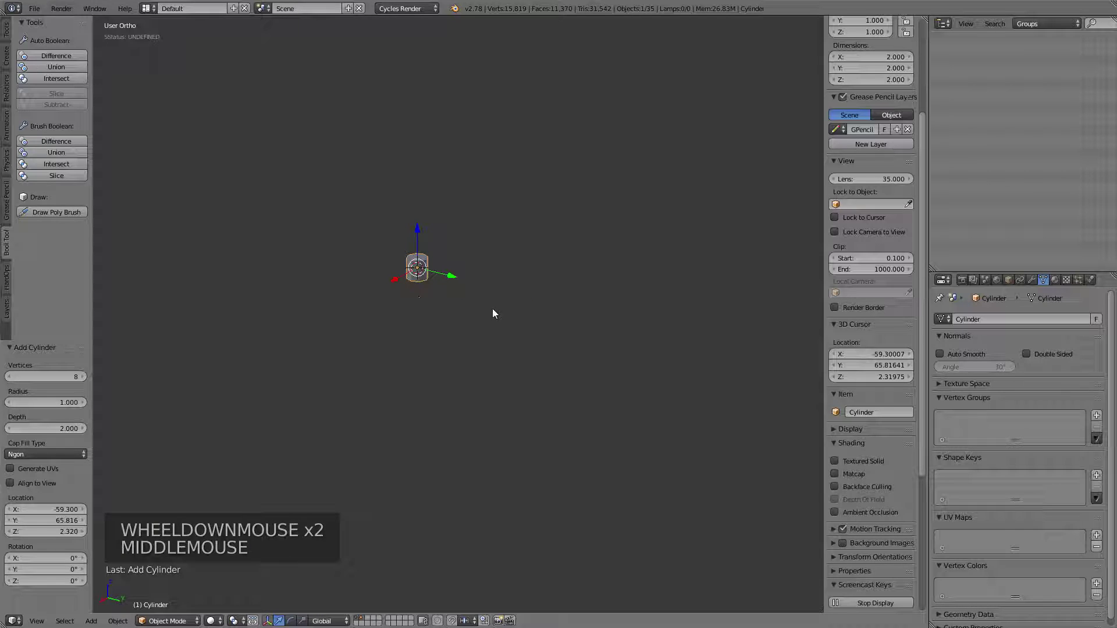
# Step: Add a second cylinder beside the first with 64 vertices
pyautogui.click(537, 257)
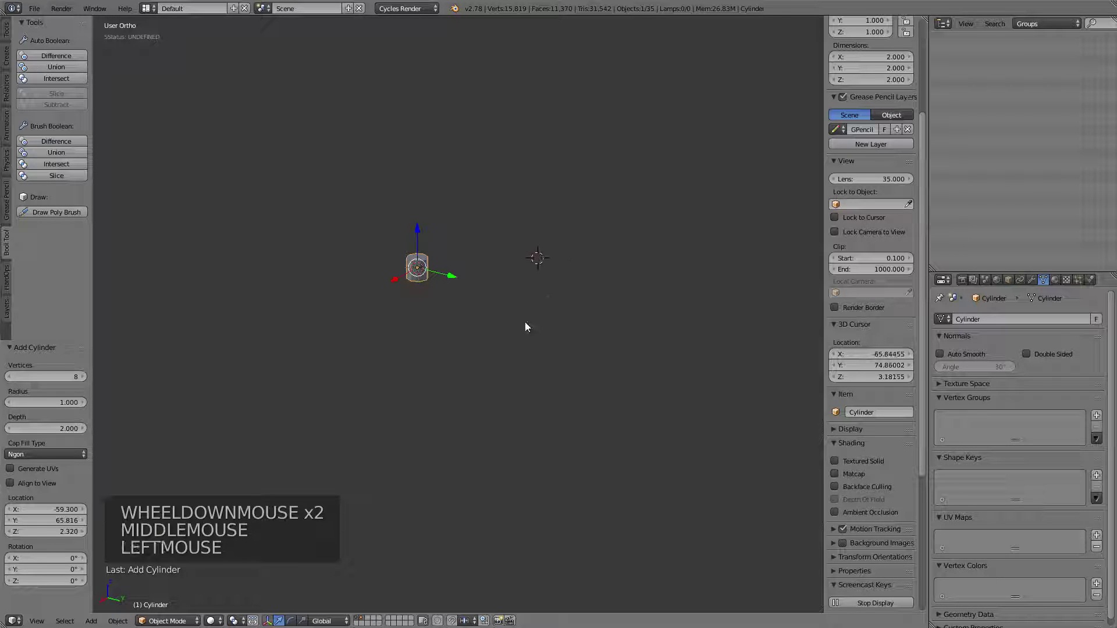
pyautogui.hotkey('shift', 'a')
pyautogui.moveTo(505, 323)
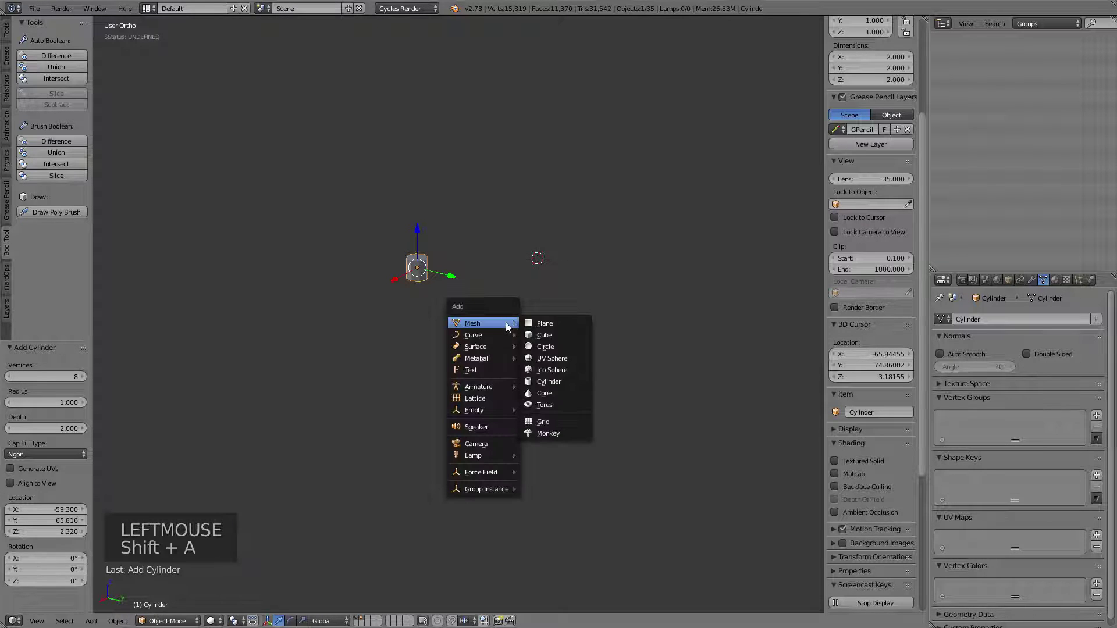
pyautogui.click(565, 379)
pyautogui.click(56, 378)
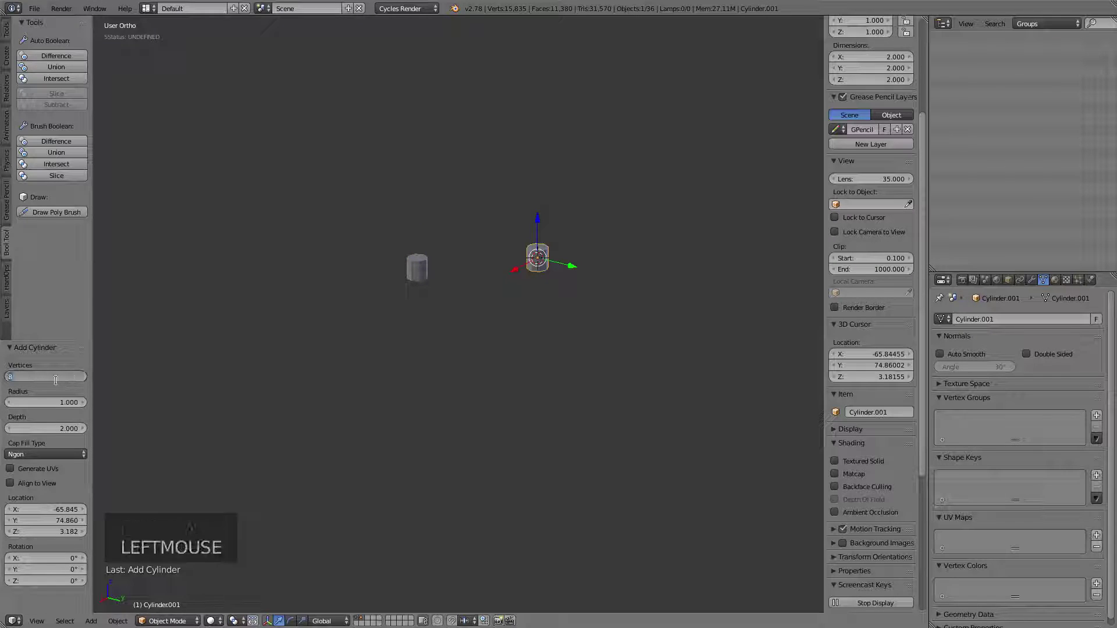
pyautogui.write('64')
pyautogui.press('Return')
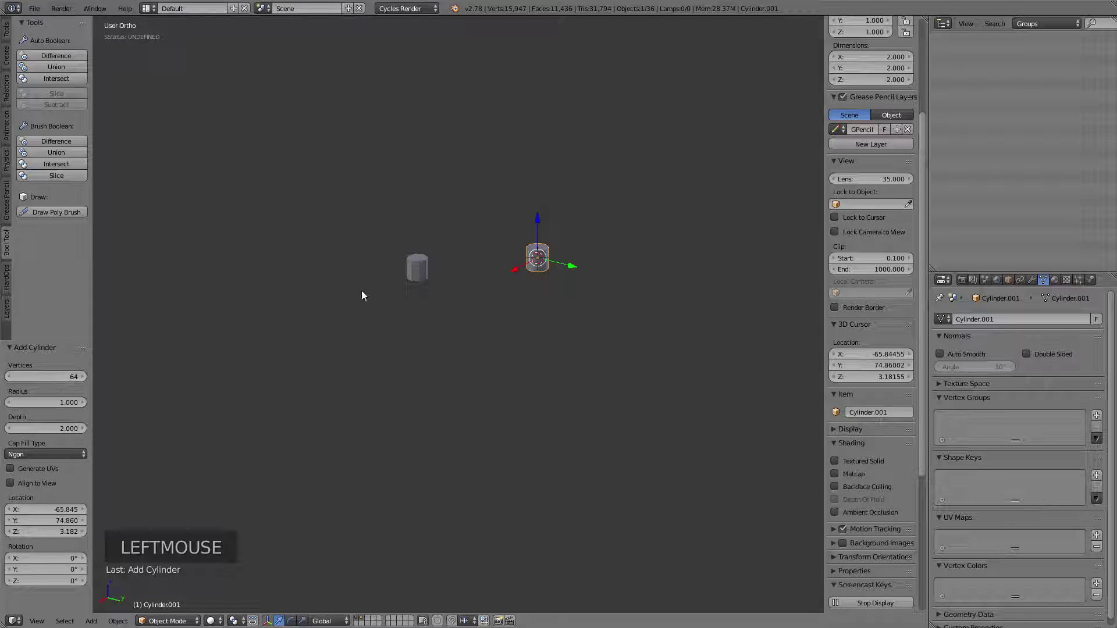
pyautogui.press('Return')
pyautogui.moveTo(609, 323); pyautogui.dragTo(395, 268, button='middle')
# Step: Add a small cube at a new empty spot and frame the puzzle cube with the new parts
pyautogui.rightClick(409, 268)
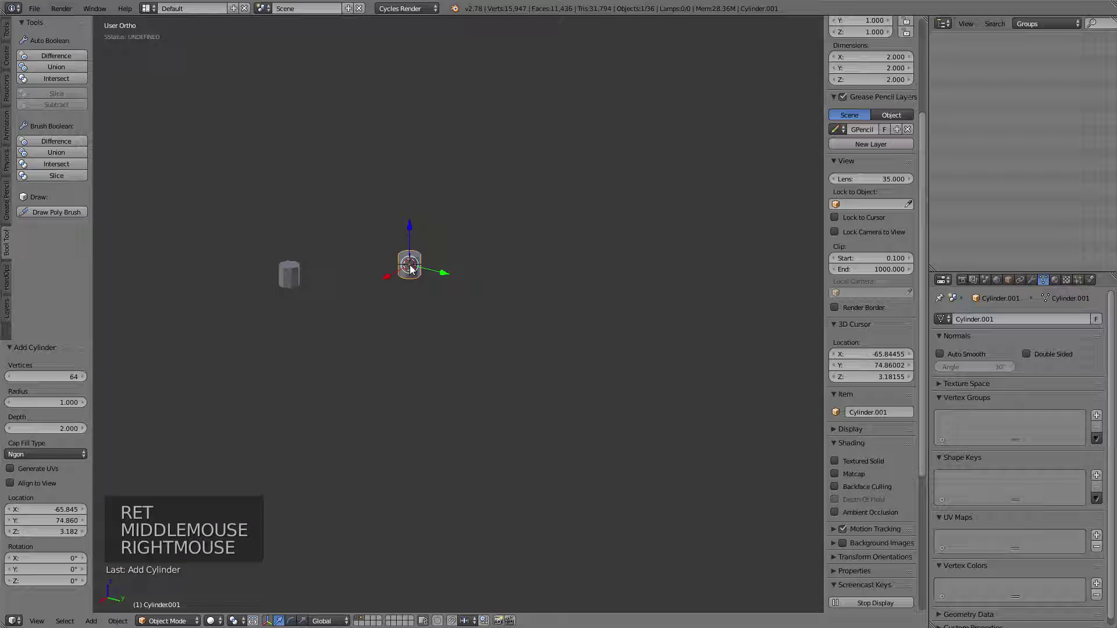
pyautogui.click(569, 297)
pyautogui.hotkey('shift', 'a')
pyautogui.moveTo(522, 261)
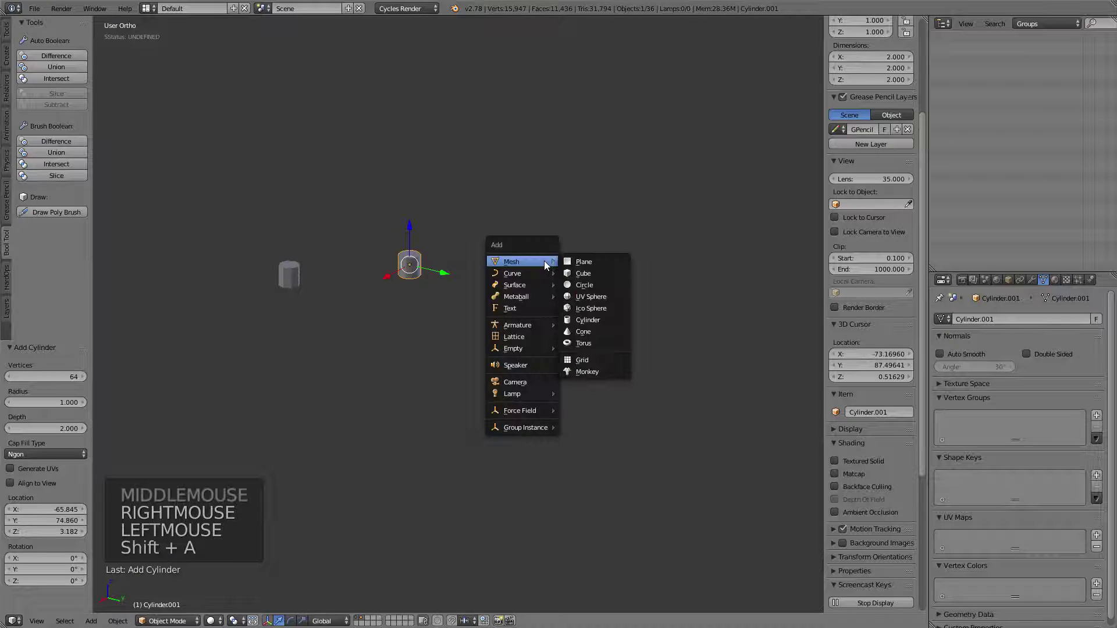
pyautogui.click(598, 273)
pyautogui.moveTo(512, 262); pyautogui.dragTo(555, 228, button='middle')
pyautogui.scroll(-2, 559, 210)
pyautogui.scroll(-3, 555, 208)
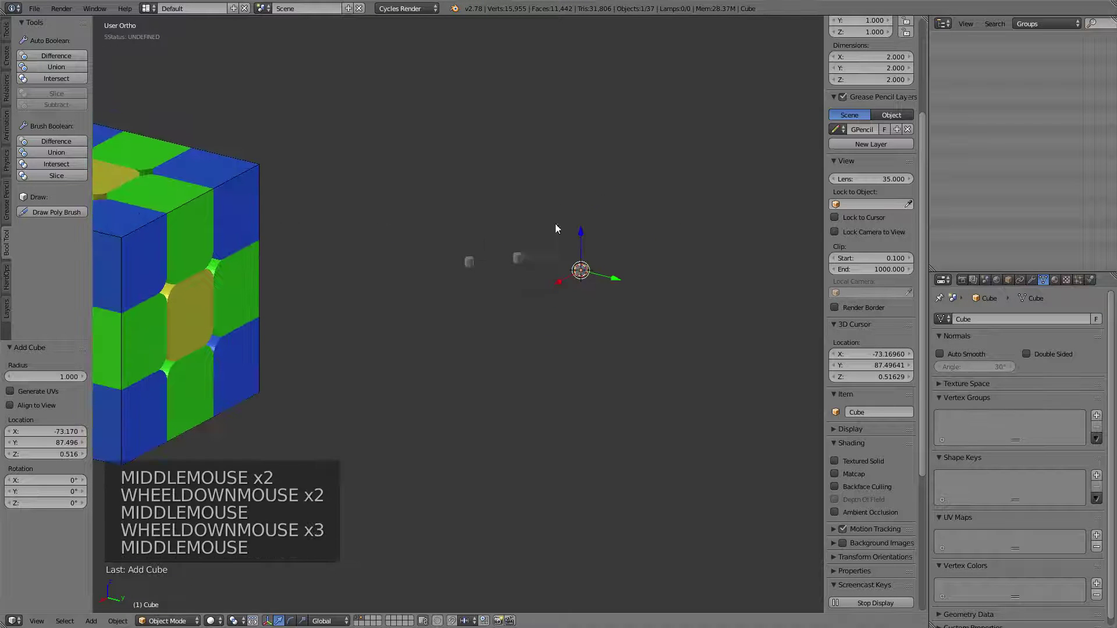
pyautogui.moveTo(324, 252); pyautogui.dragTo(532, 252, button='middle')
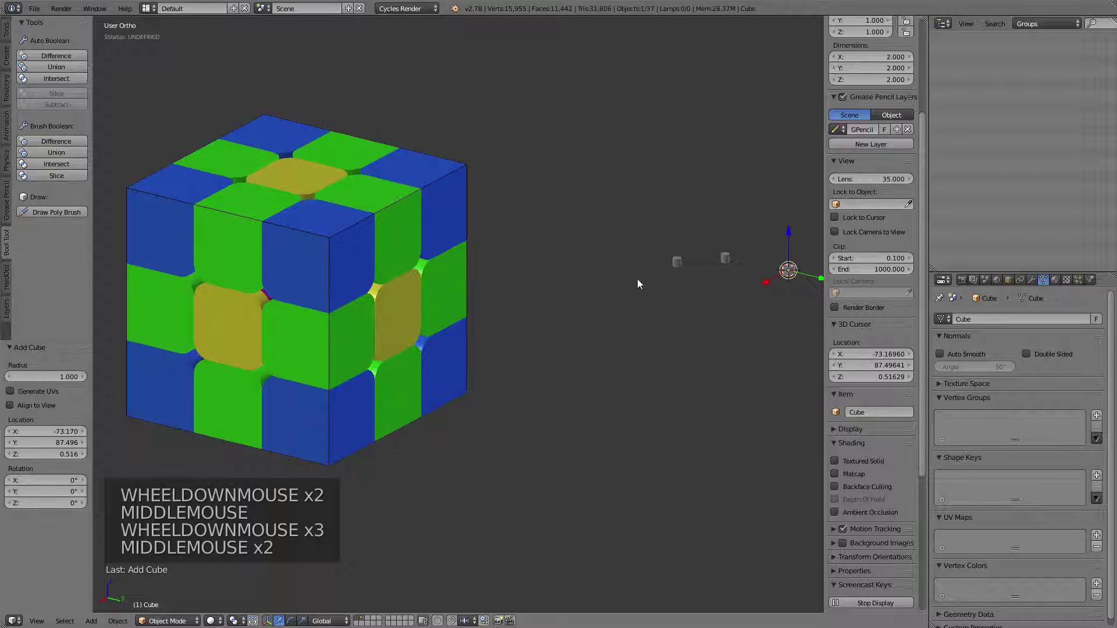
# Step: Set the eight-sided cylinder's dimensions to 57 × 57 × 57 and drop it at a new spot
pyautogui.moveTo(637, 278); pyautogui.dragTo(595, 275, button='middle')
pyautogui.rightClick(589, 274)
pyautogui.scroll(2, 889, 68)
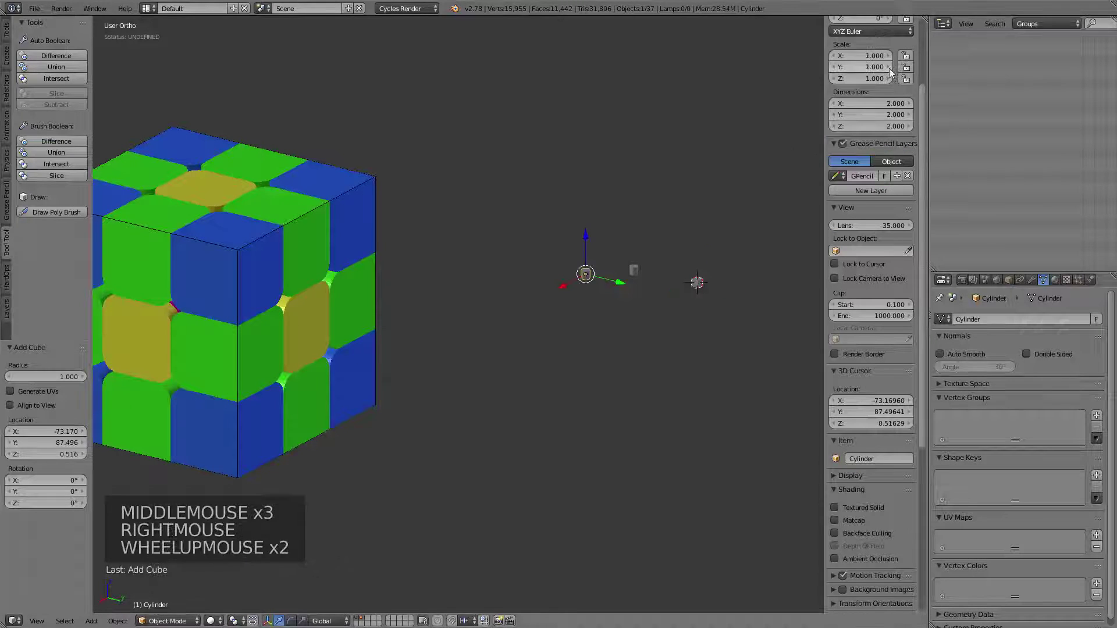
pyautogui.click(856, 103)
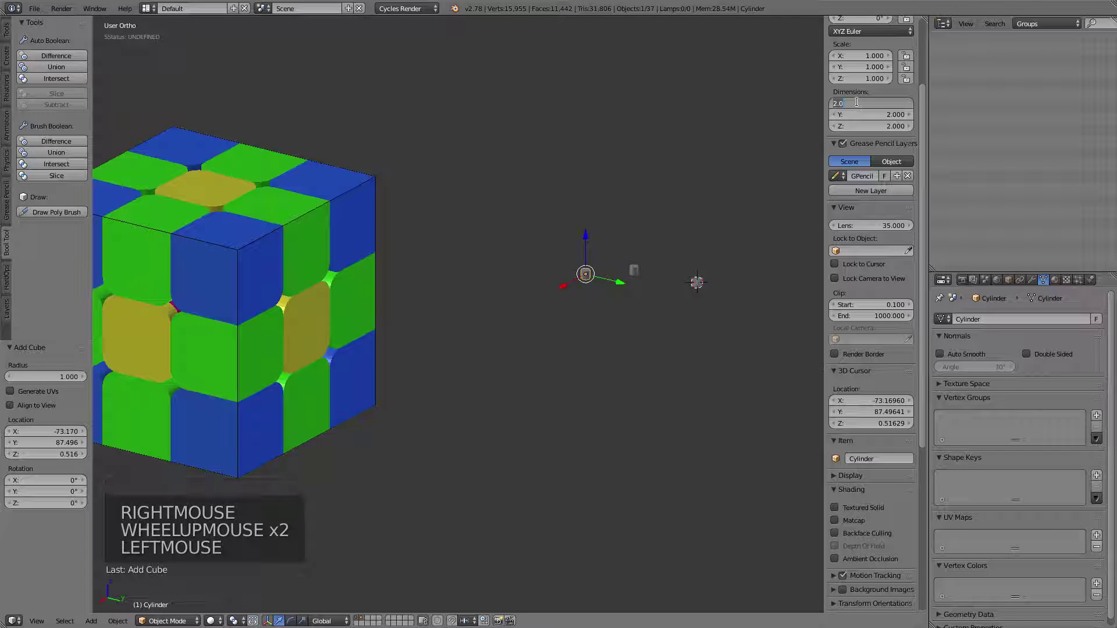
pyautogui.write('57')
pyautogui.press('Tab')
pyautogui.write('57')
pyautogui.press('Tab')
pyautogui.write('57')
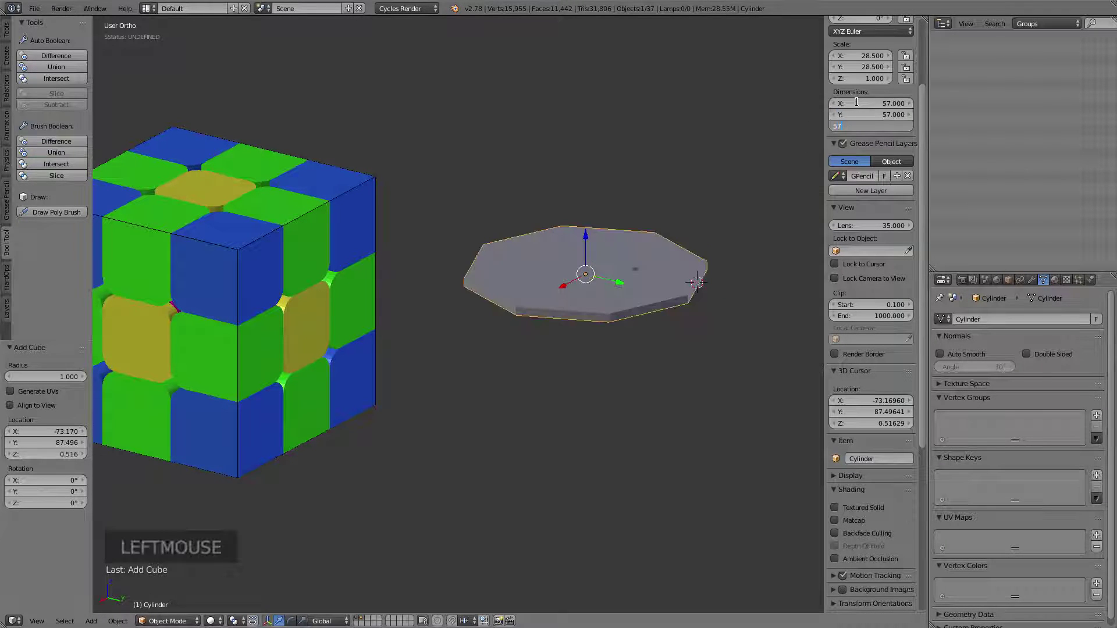
pyautogui.press('Return')
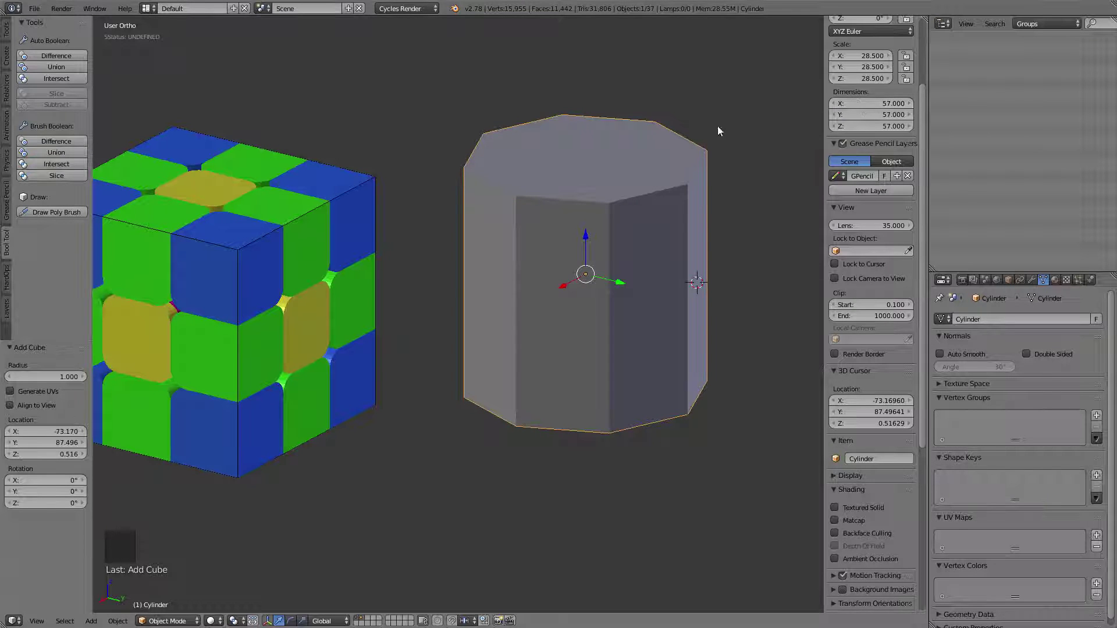
pyautogui.scroll(-3, 718, 126)
pyautogui.moveTo(718, 126); pyautogui.dragTo(593, 184, button='middle')
pyautogui.click(763, 386)
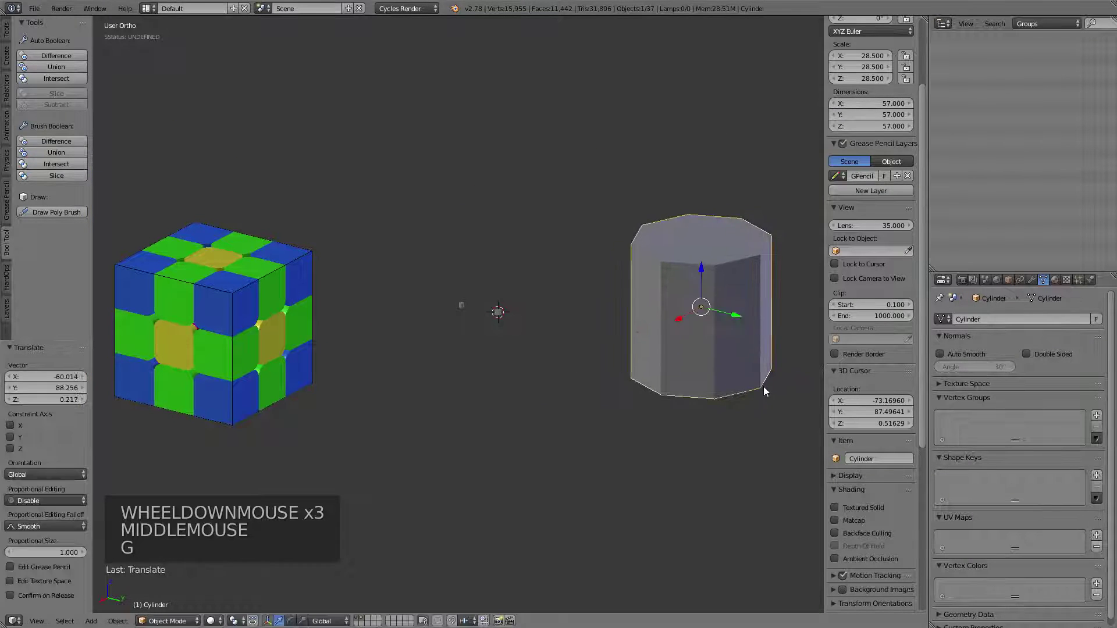
# Step: Set the 64-vertex cylinder's dimensions to 57 × 57 × 57
pyautogui.rightClick(462, 307)
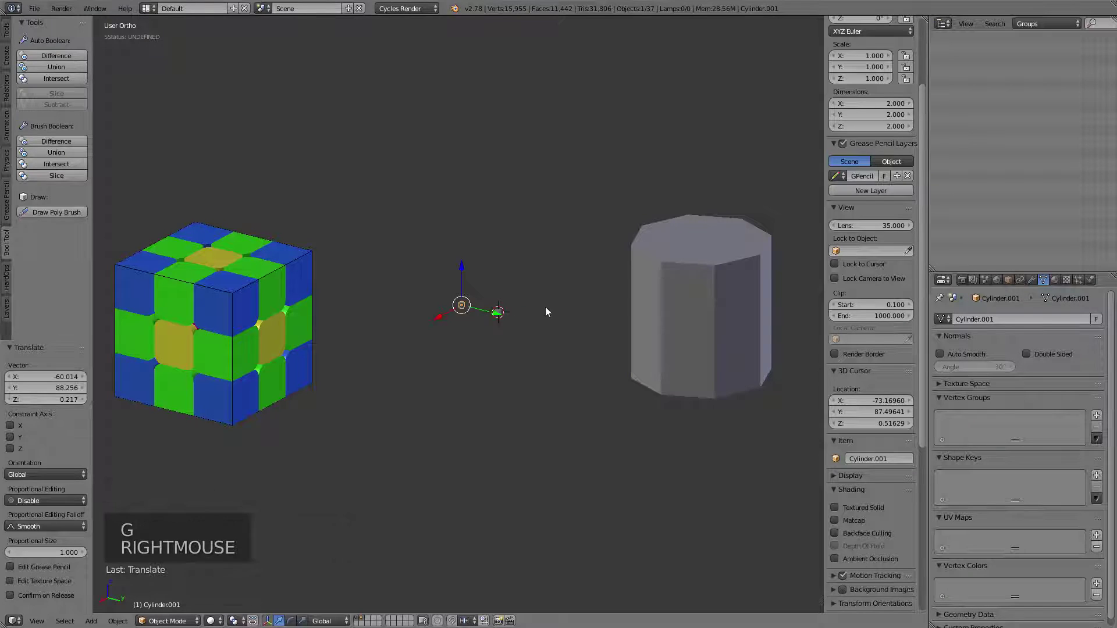
pyautogui.click(881, 104)
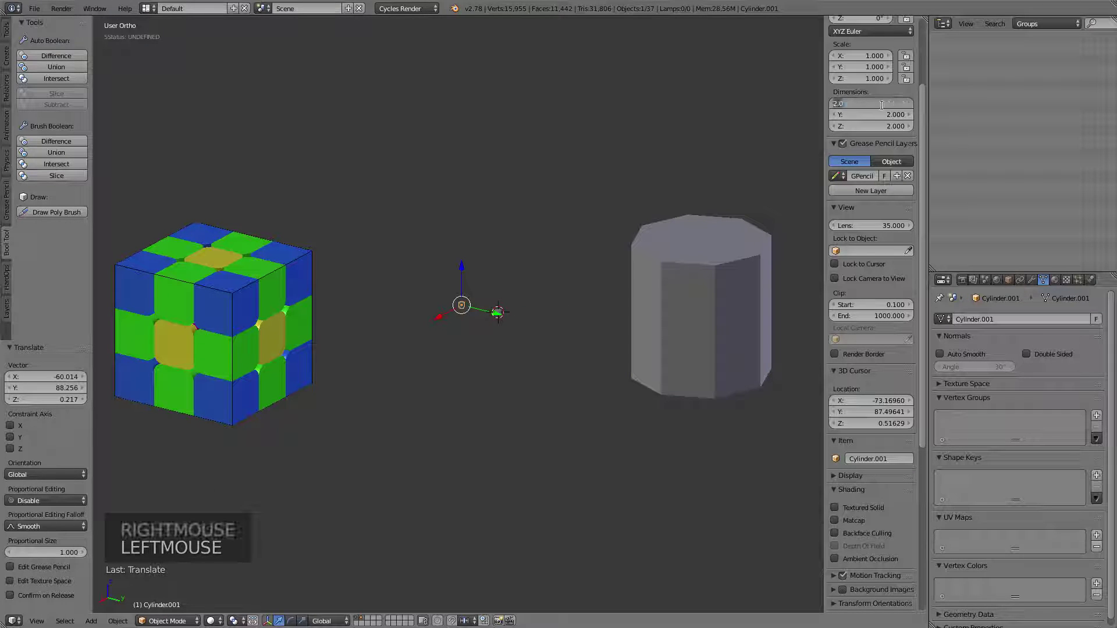
pyautogui.write('57')
pyautogui.press('Tab')
pyautogui.write('57')
pyautogui.press('Tab')
pyautogui.write('5')
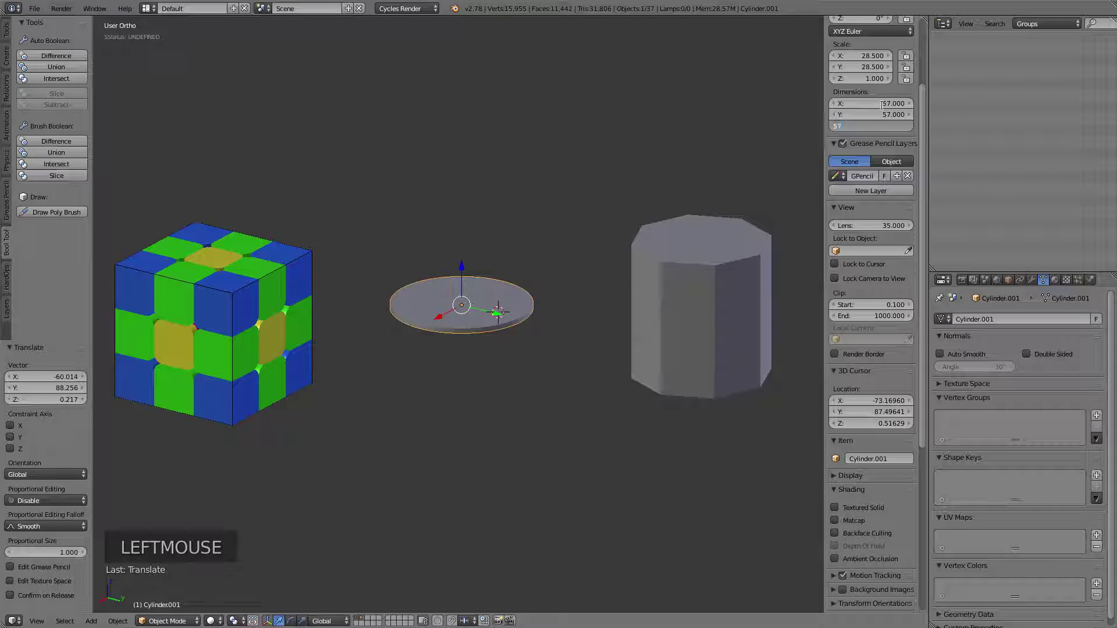
pyautogui.press('Return')
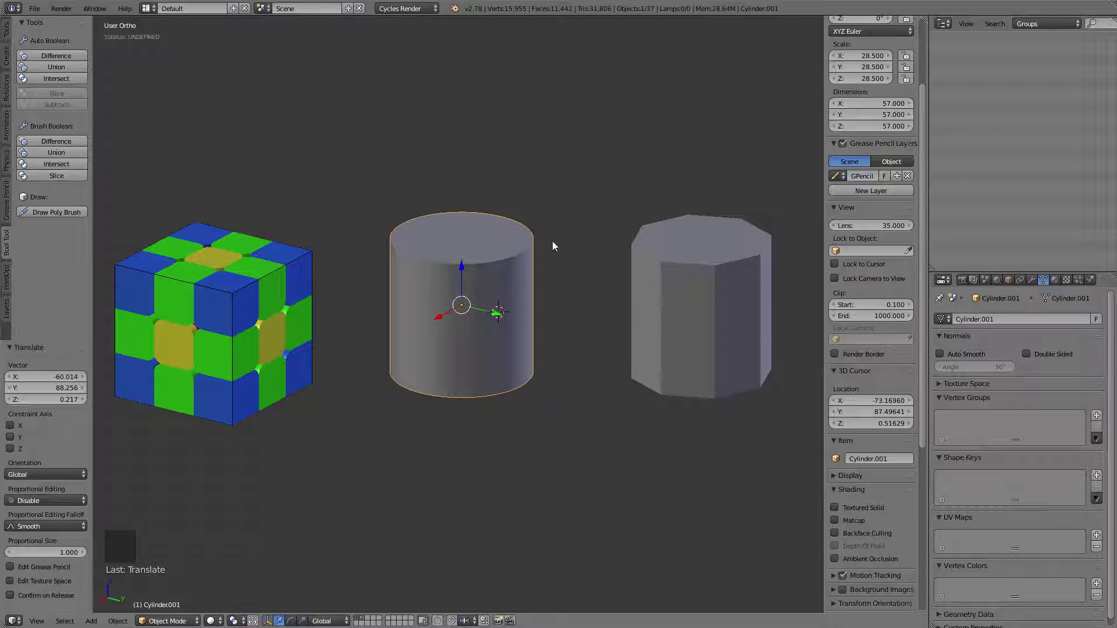
# Step: Move the resized cylinder out of the coloured cube to the lower right
pyautogui.press('g')
pyautogui.click(736, 461)
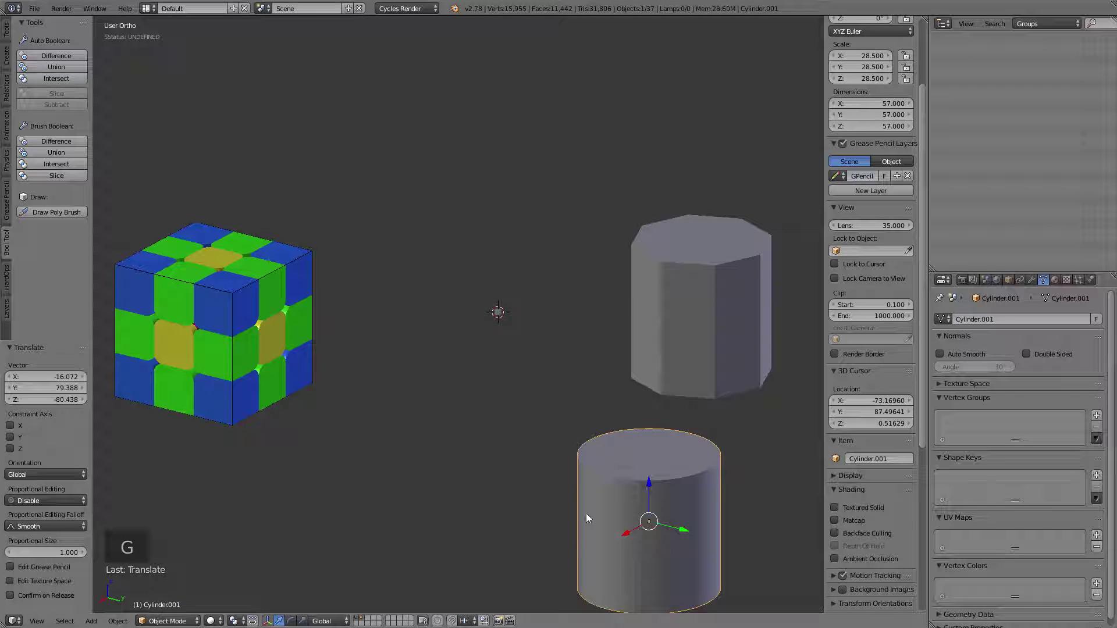
pyautogui.hotkey('alt', 'g')
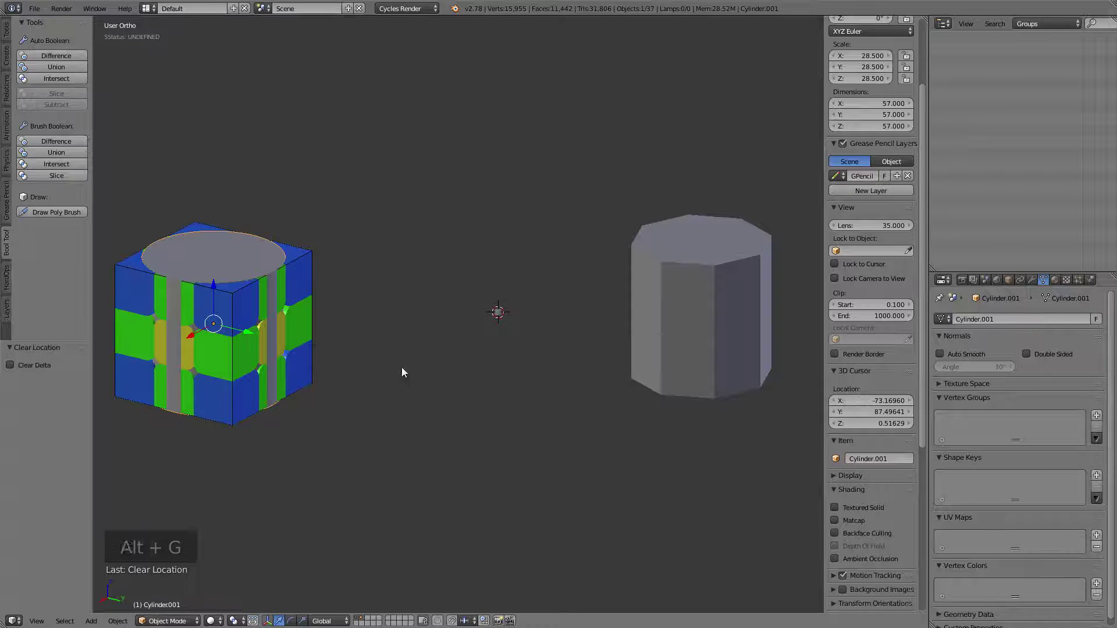
pyautogui.press('g')
pyautogui.click(108, 549)
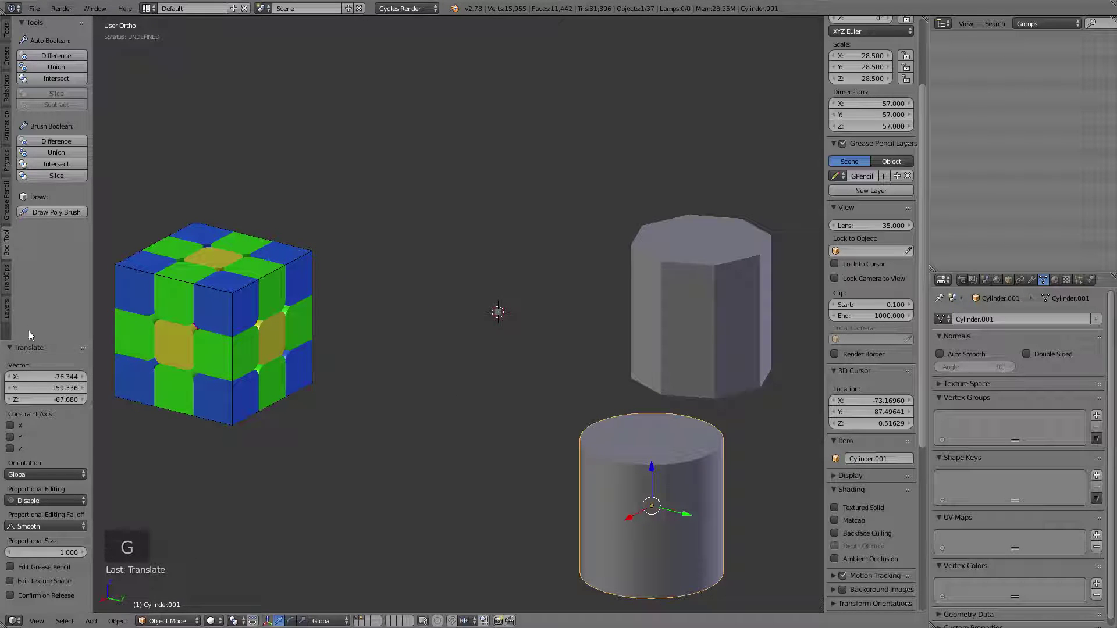
# Step: Set the small cube's dimensions to 57 × 57 × 57 and enter its Edit Mode
pyautogui.rightClick(508, 317)
pyautogui.click(878, 102)
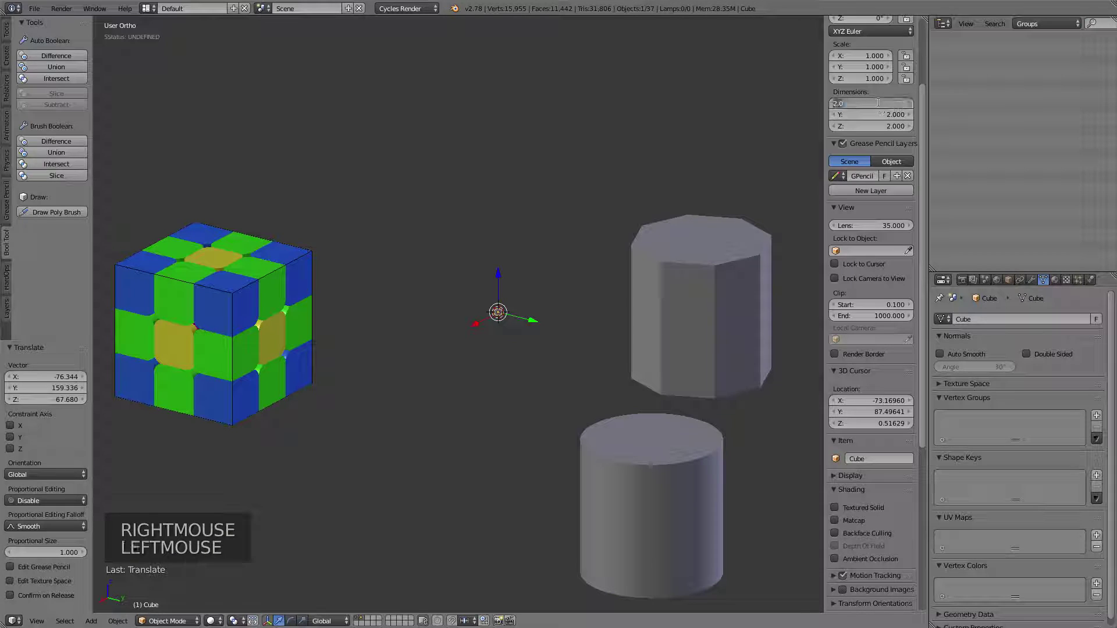
pyautogui.write('57')
pyautogui.press('Tab')
pyautogui.write('57')
pyautogui.press('Tab')
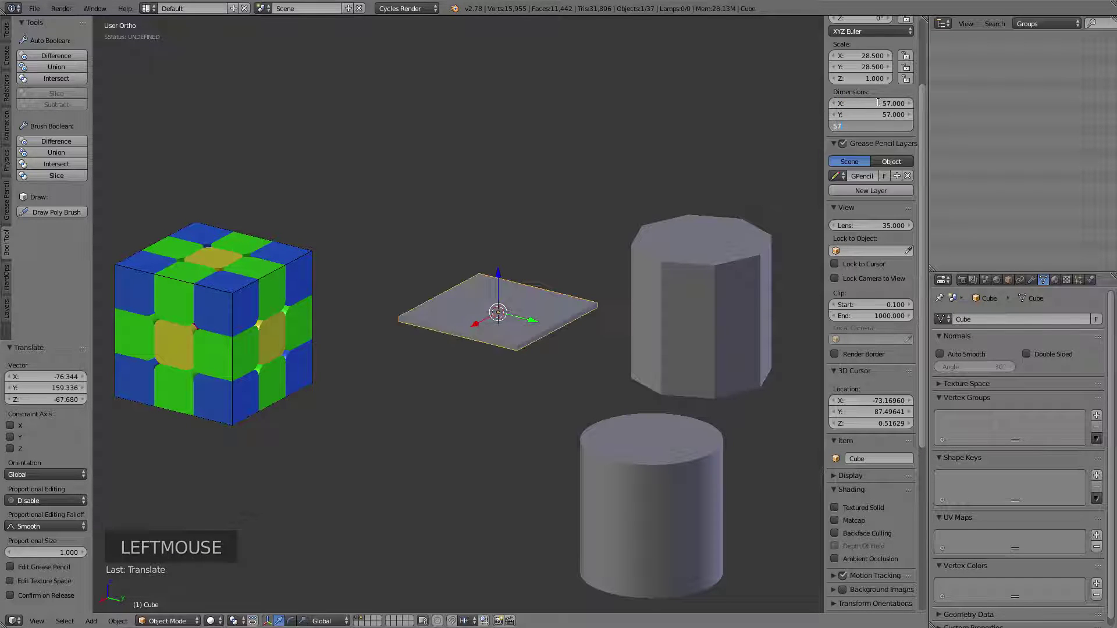
pyautogui.write('57')
pyautogui.press('Return')
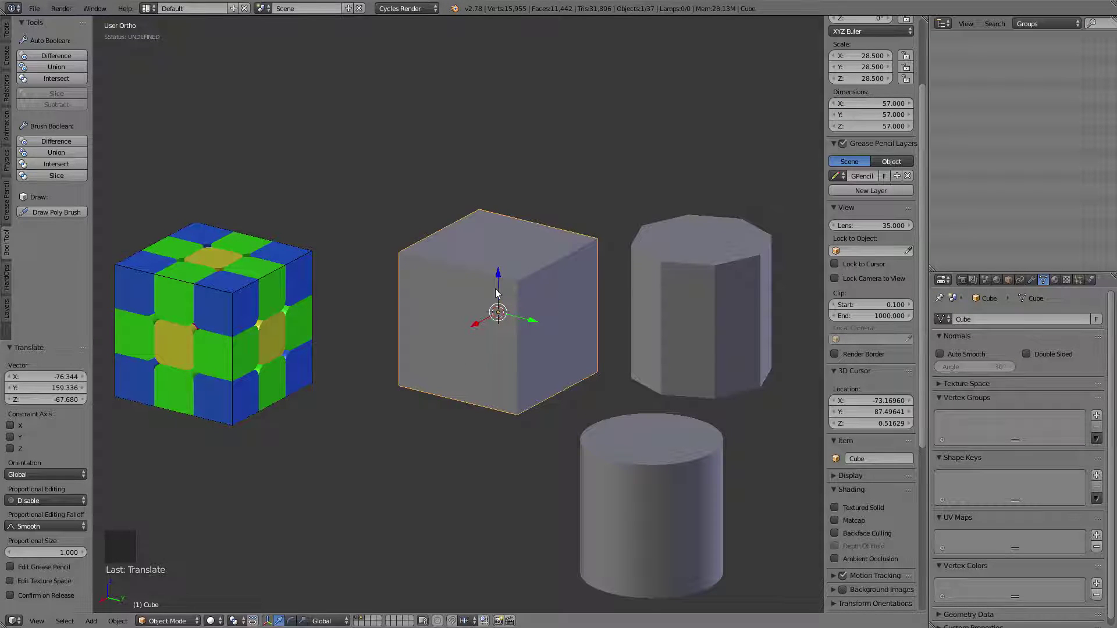
pyautogui.keyDown('shift'); pyautogui.moveTo(496, 292); pyautogui.dragTo(600, 271, button='middle'); pyautogui.keyUp('shift')
pyautogui.press('Tab')
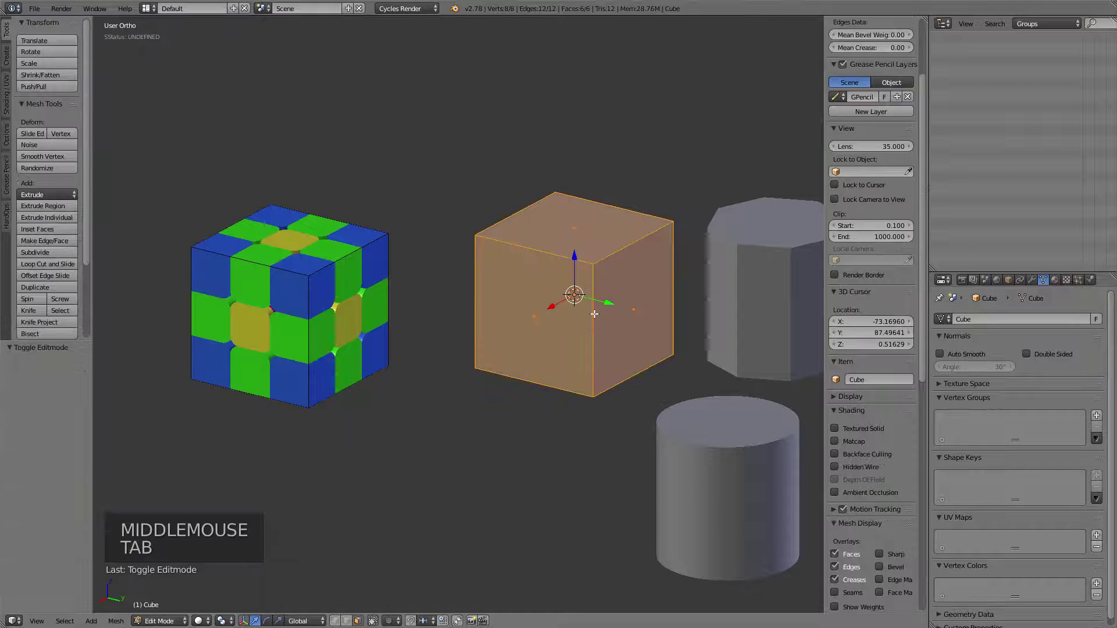
# Step: Add a horizontal loop cut at the cube's middle and select its top and bottom faces
pyautogui.hotkey('ctrl', 'r')
pyautogui.click(594, 314)
pyautogui.hotkey('ctrl', 'Tab')
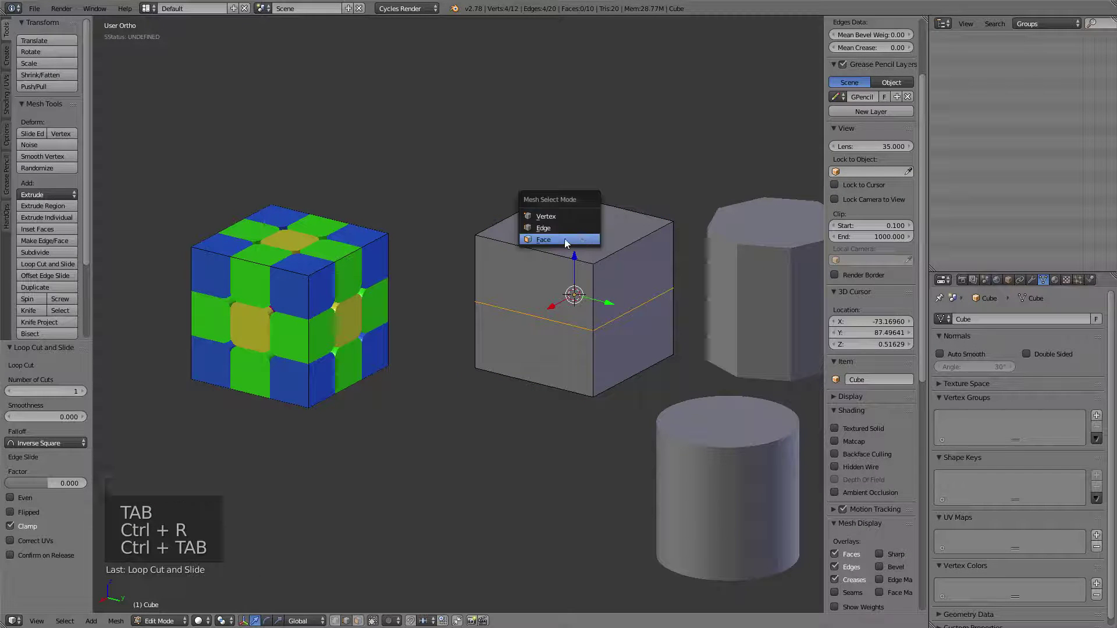
pyautogui.click(564, 238)
pyautogui.rightClick(564, 238)
pyautogui.keyDown('shift'); pyautogui.moveTo(564, 239); pyautogui.dragTo(591, 365, button='middle'); pyautogui.keyUp('shift')
pyautogui.keyDown('shift'); pyautogui.rightClick(591, 365); pyautogui.keyUp('shift')
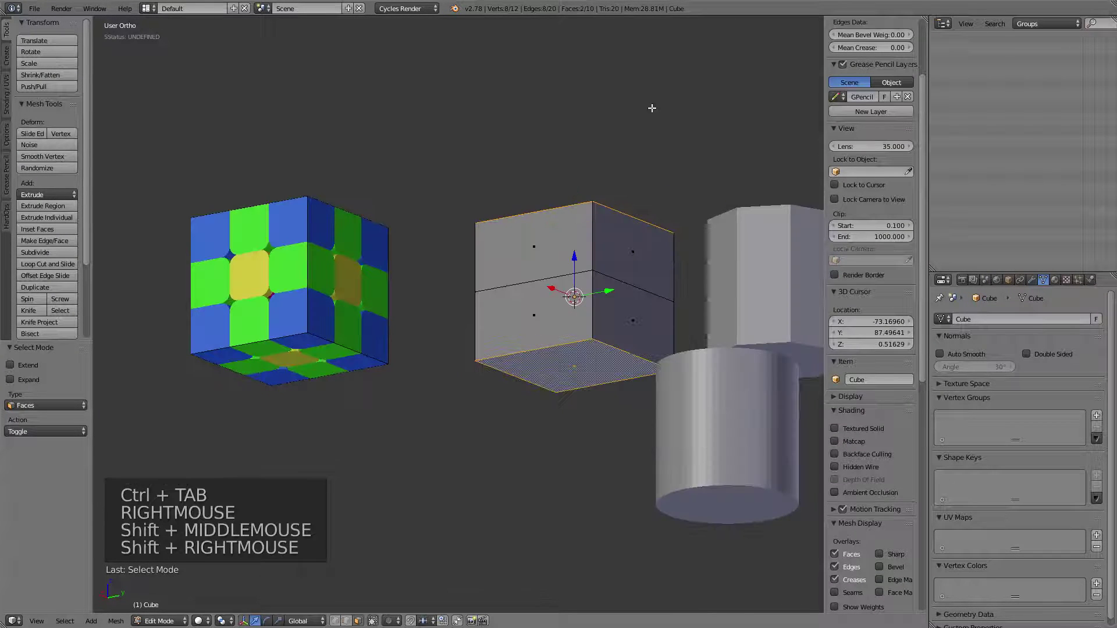
# Step: Collapse the top and bottom faces to points with scale Shift+Z 0, then remove doubles
pyautogui.press('s')
pyautogui.hotkey('shift', 'z')
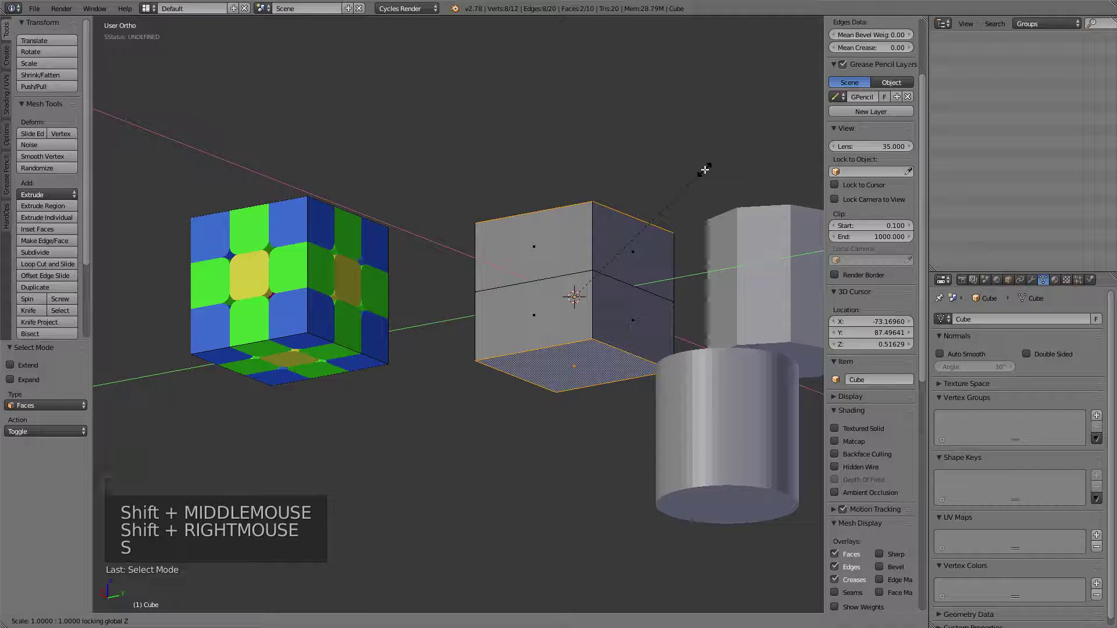
pyautogui.press('0')
pyautogui.press('Return')
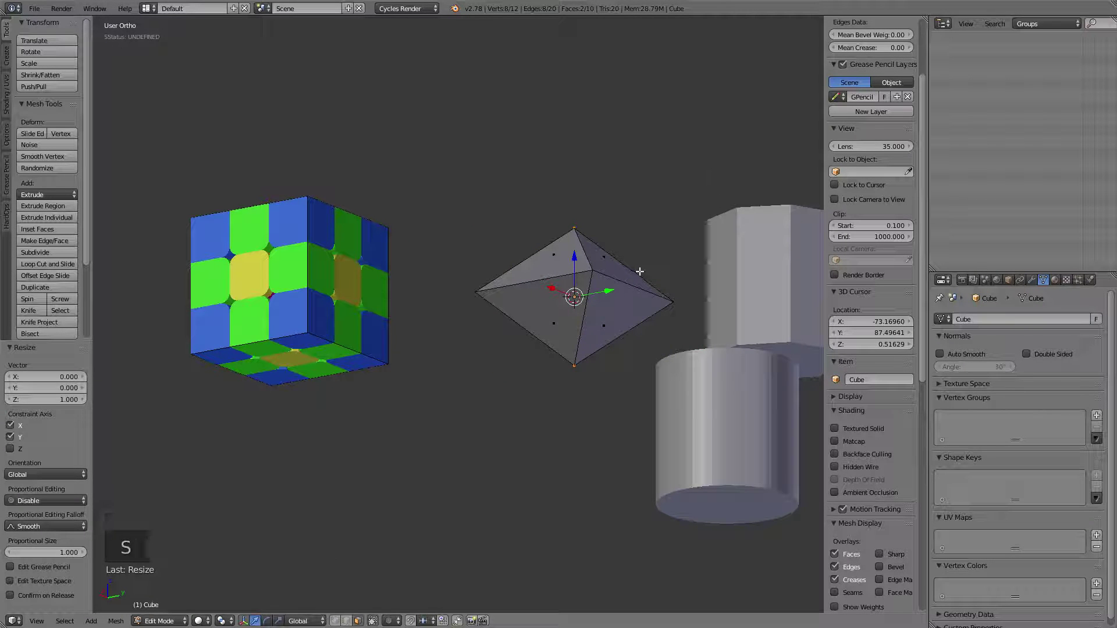
pyautogui.press('a')
pyautogui.press('a')
pyautogui.press('a')
pyautogui.hotkey('ctrl', 'v')
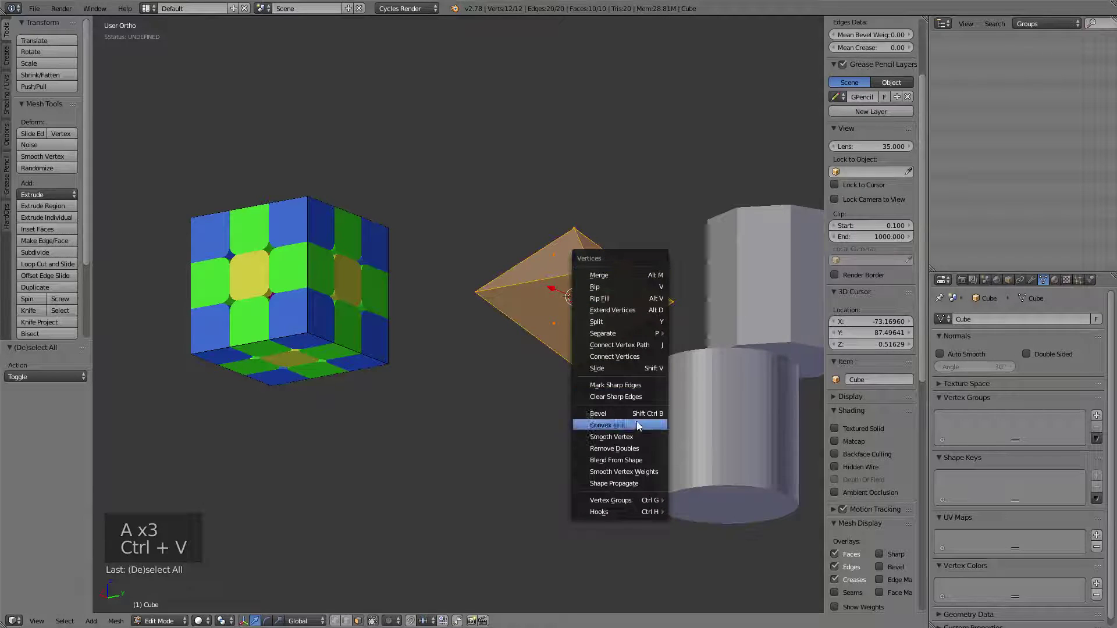
pyautogui.click(627, 447)
pyautogui.keyDown('shift'); pyautogui.moveTo(627, 448); pyautogui.dragTo(540, 278, button='middle'); pyautogui.keyUp('shift')
pyautogui.press('Tab')
pyautogui.scroll(-1, 584, 312)
# Step: Rename the octahedron's mesh data to Octahedron
pyautogui.rightClick(714, 259)
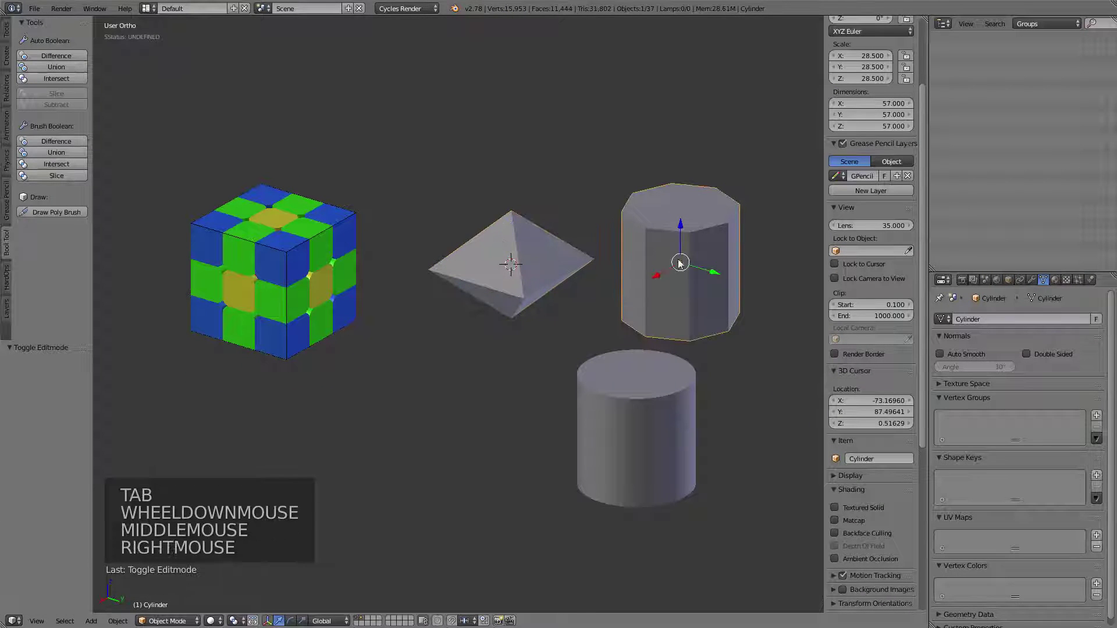
pyautogui.rightClick(532, 261)
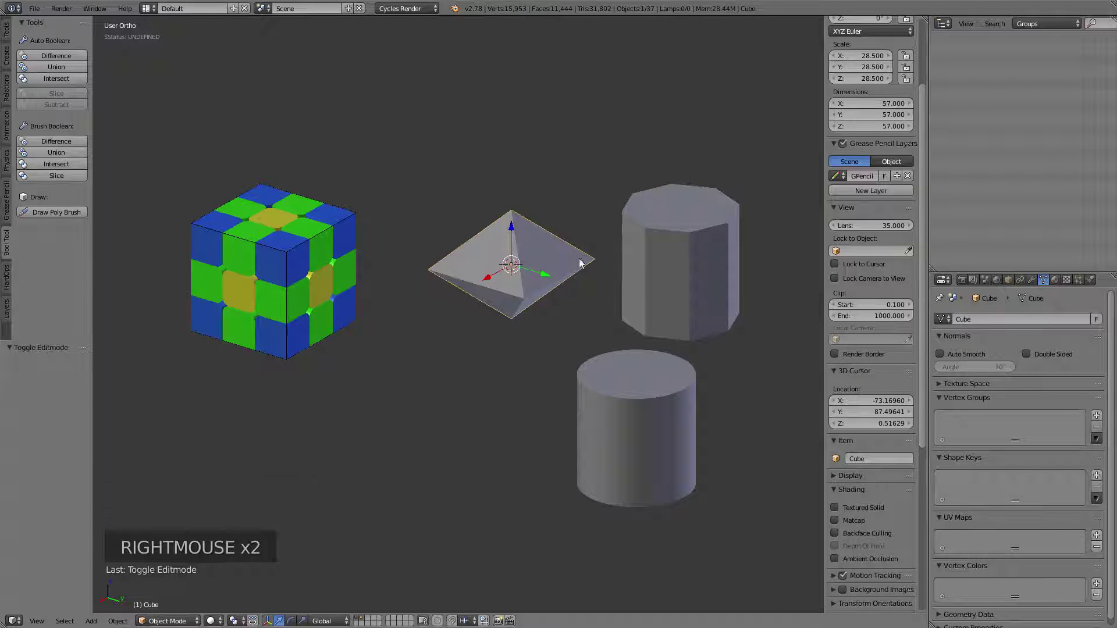
pyautogui.rightClick(681, 245)
pyautogui.rightClick(680, 419)
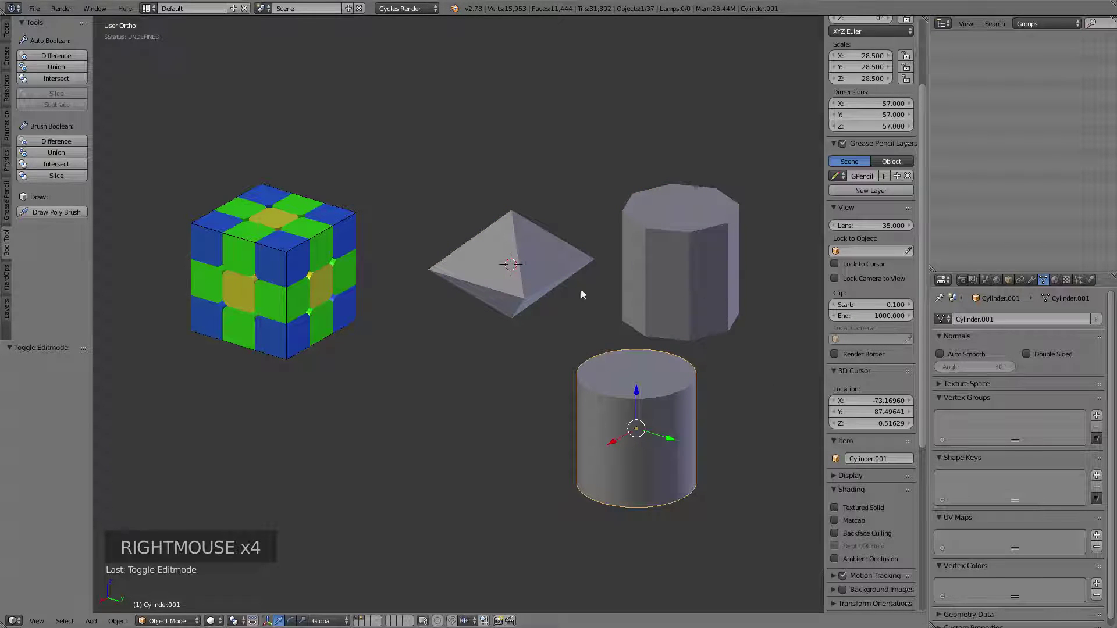
pyautogui.rightClick(506, 268)
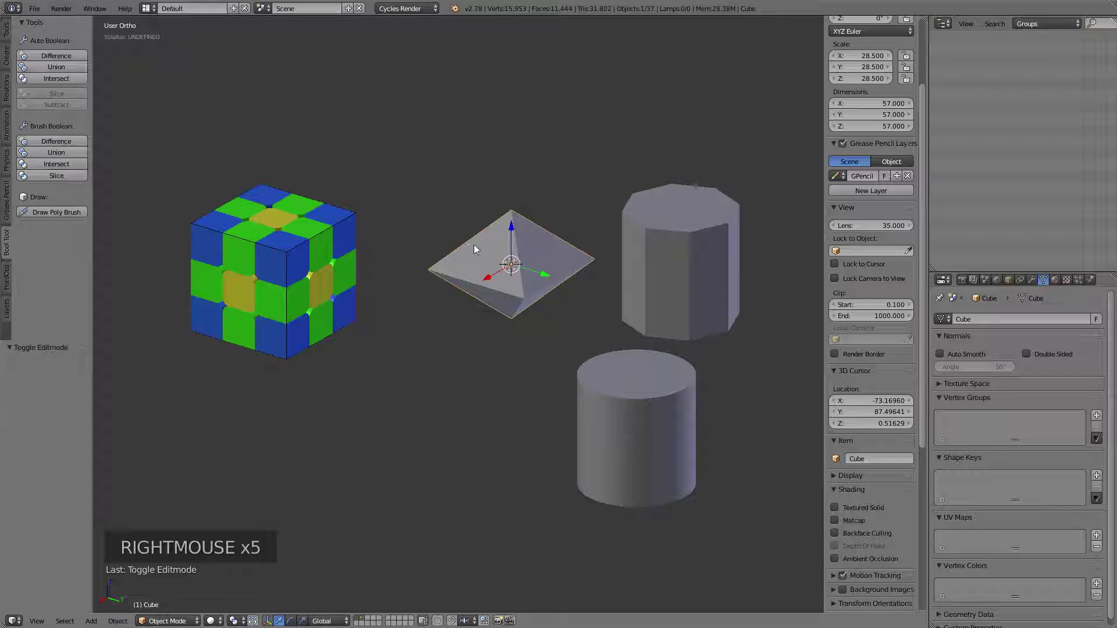
pyautogui.click(983, 317)
pyautogui.press('BackSpace')
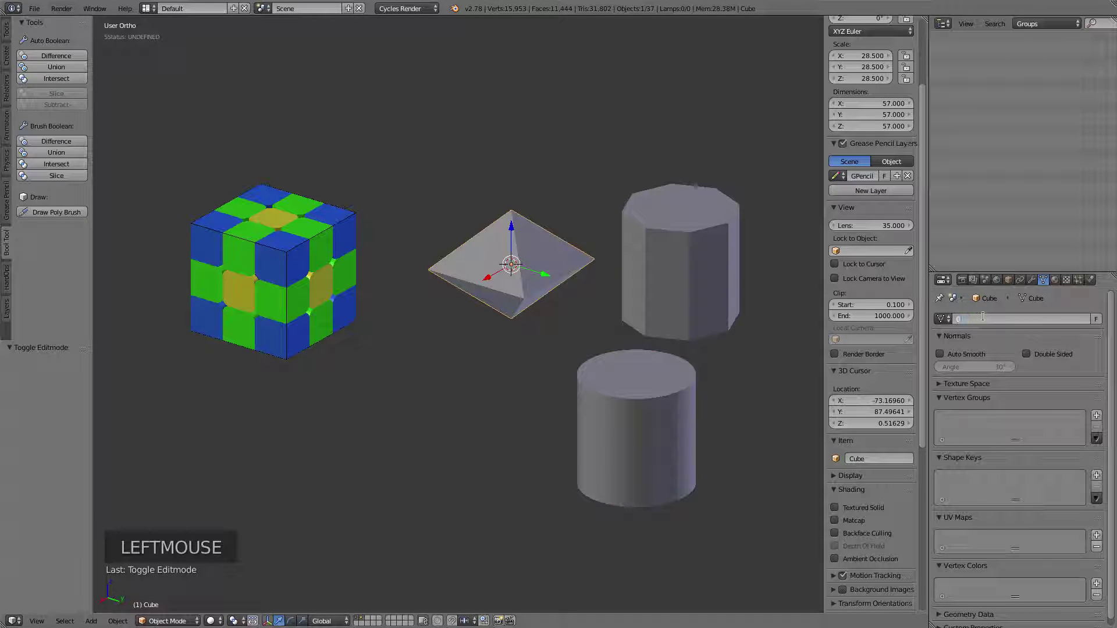
pyautogui.write('Octahedron')
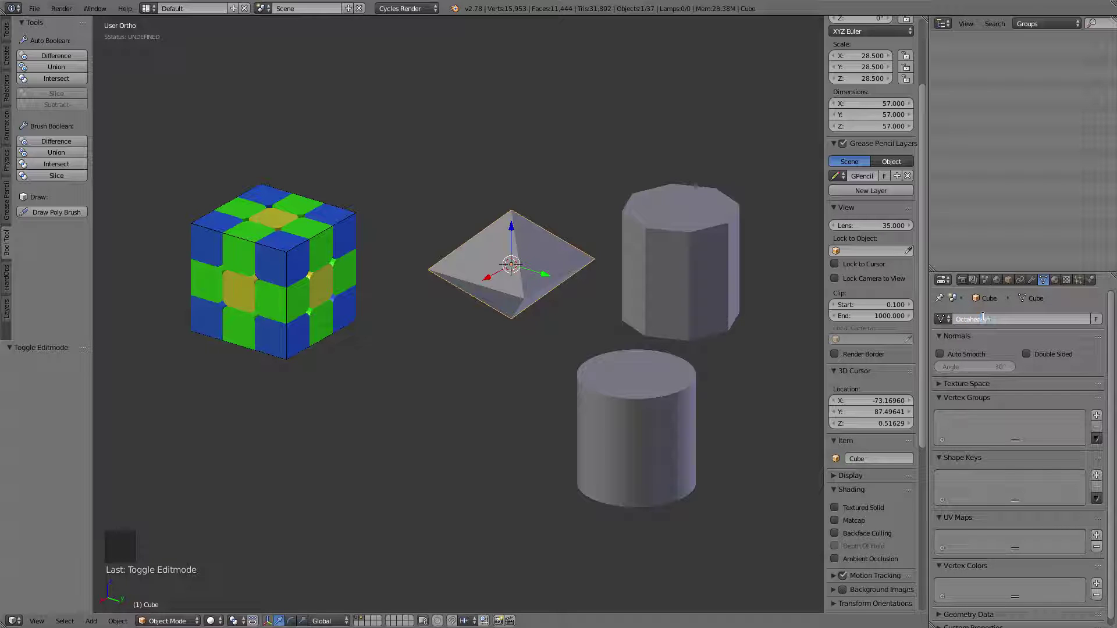
pyautogui.press('Return')
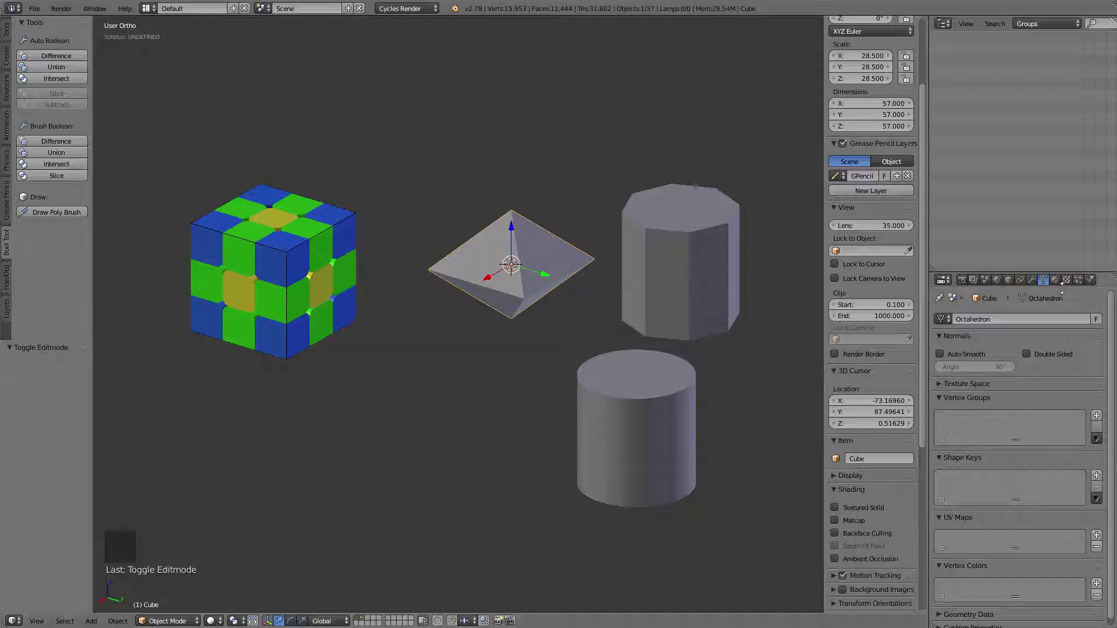
# Step: Rename the octagonal cylinder's mesh data to OctagonBarrel
pyautogui.rightClick(657, 238)
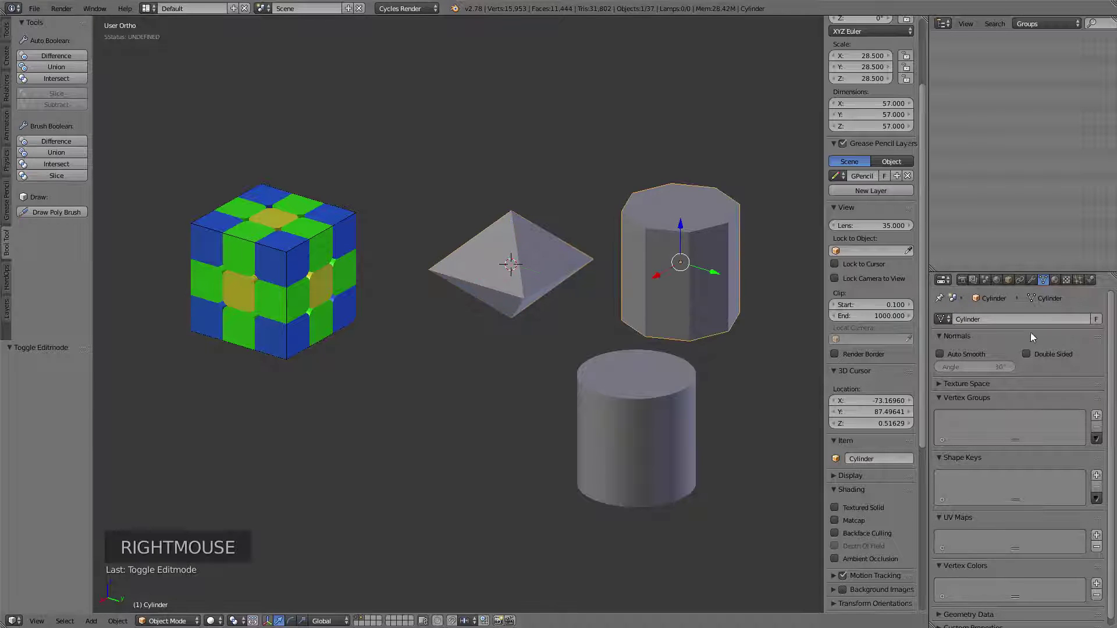
pyautogui.click(992, 318)
pyautogui.write('Oc')
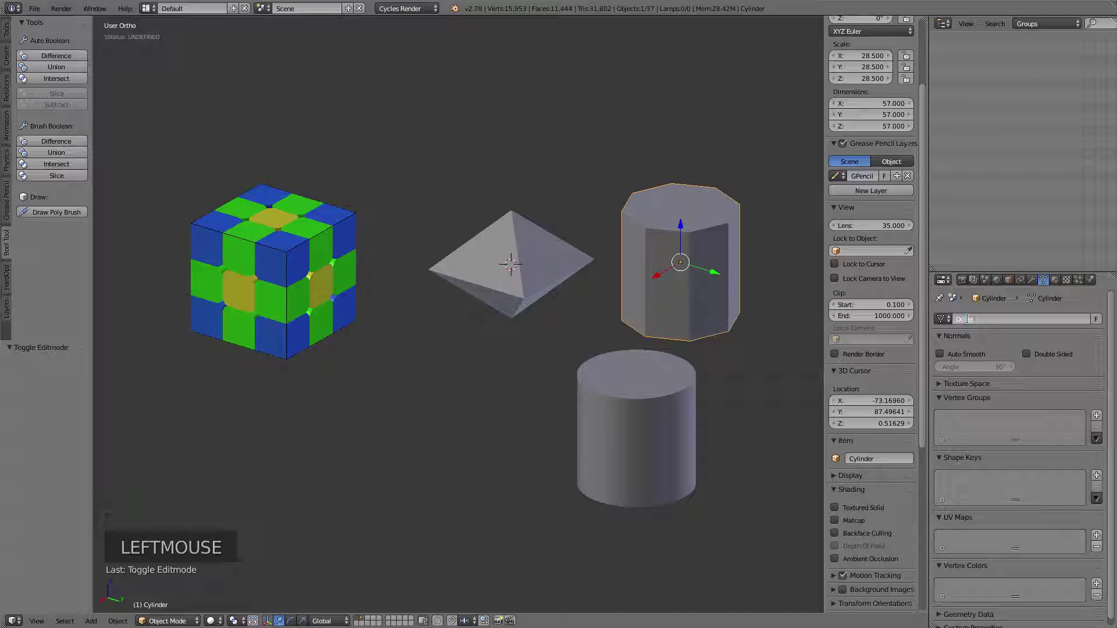
pyautogui.write('tagon Ba')
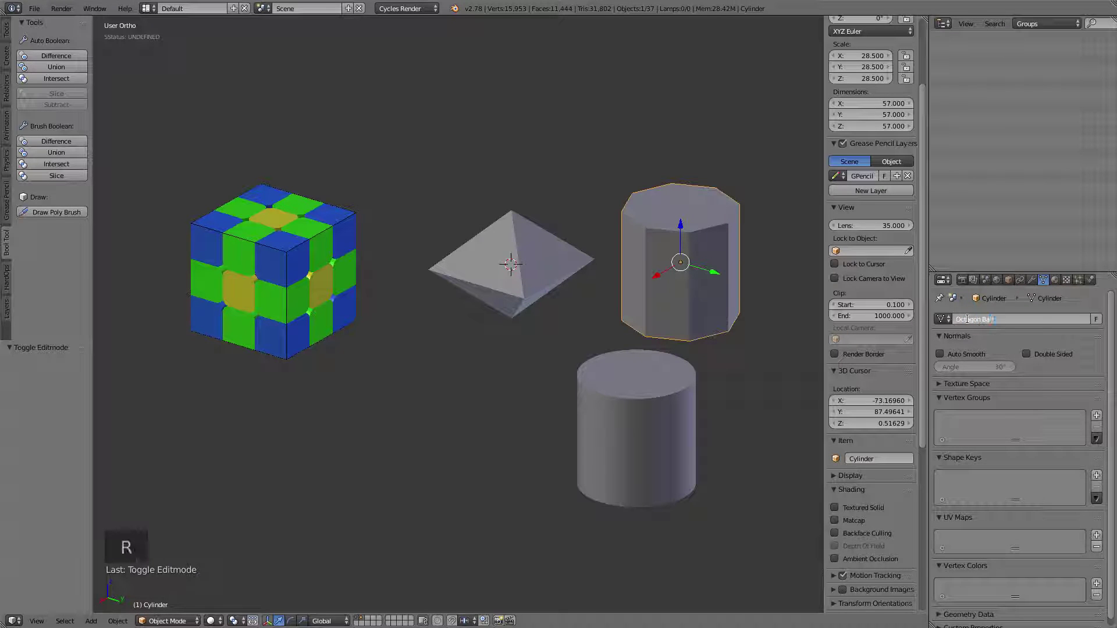
pyautogui.press('Left')
pyautogui.press('Left')
pyautogui.press('Left')
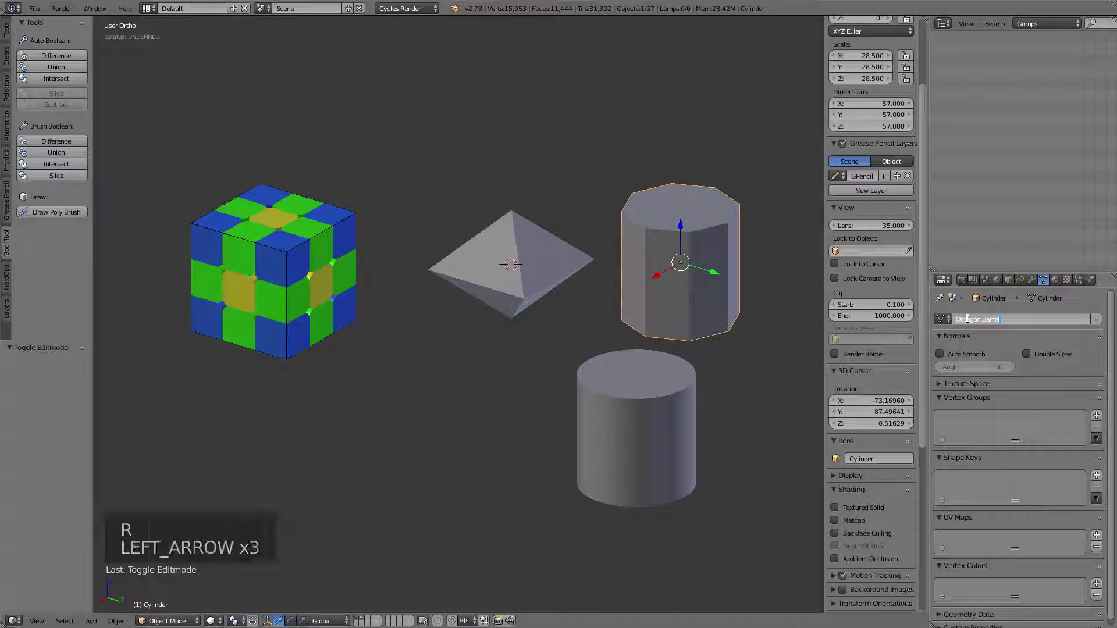
pyautogui.press('BackSpace')
pyautogui.press('Return')
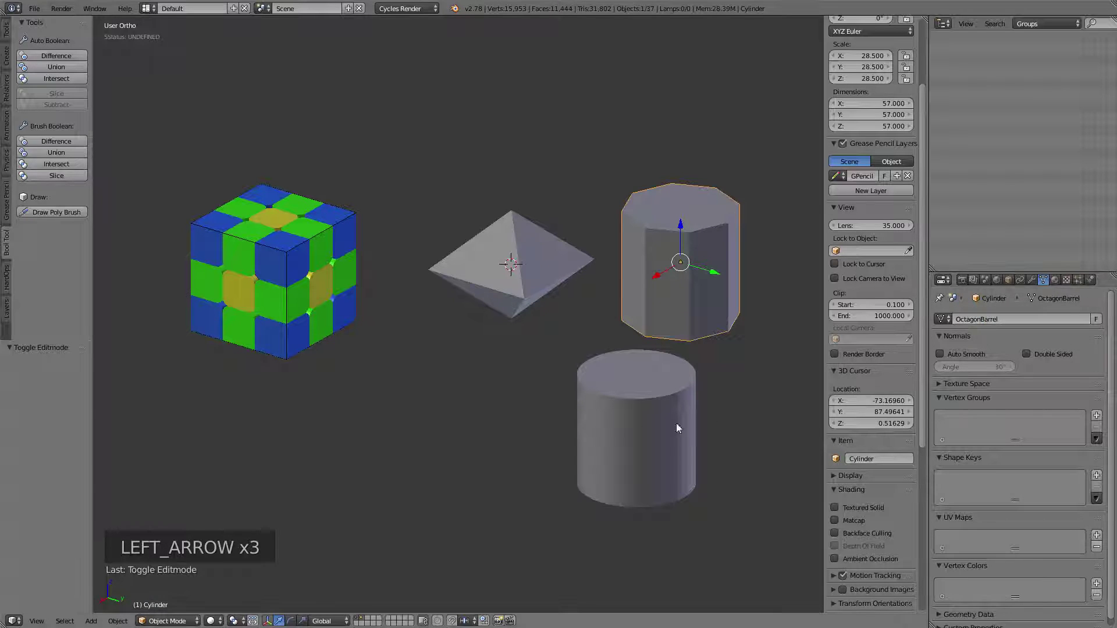
# Step: Rename the round cylinder's mesh from Cylinder.001 to CUT_Cylinder
pyautogui.rightClick(677, 428)
pyautogui.click(992, 317)
pyautogui.click(1007, 317)
pyautogui.moveTo(957, 319); pyautogui.dragTo(980, 324)
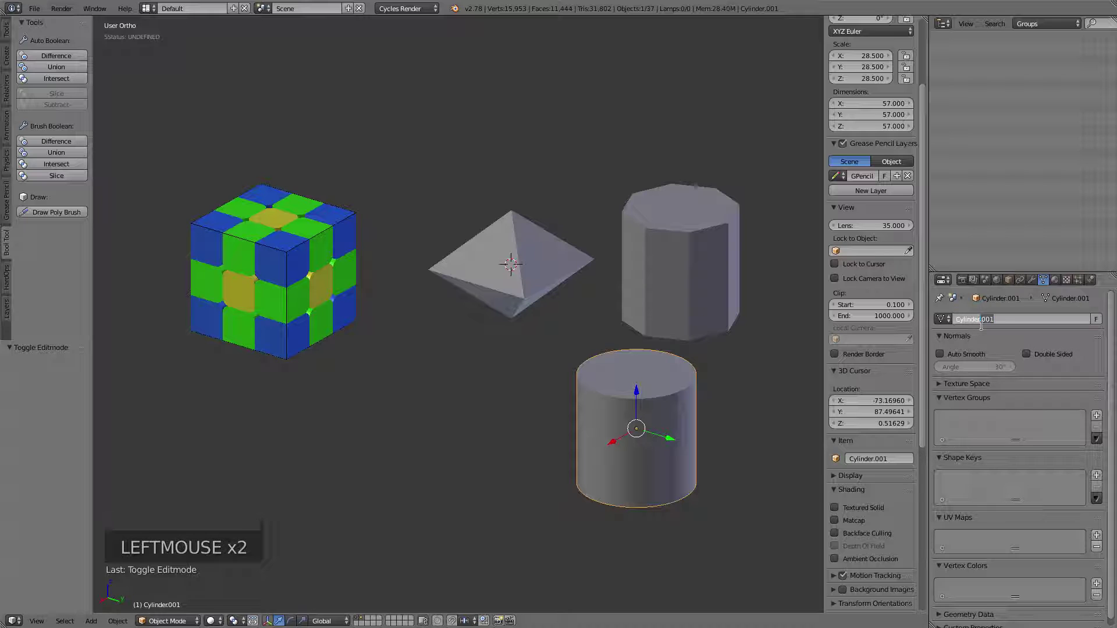
pyautogui.press('BackSpace')
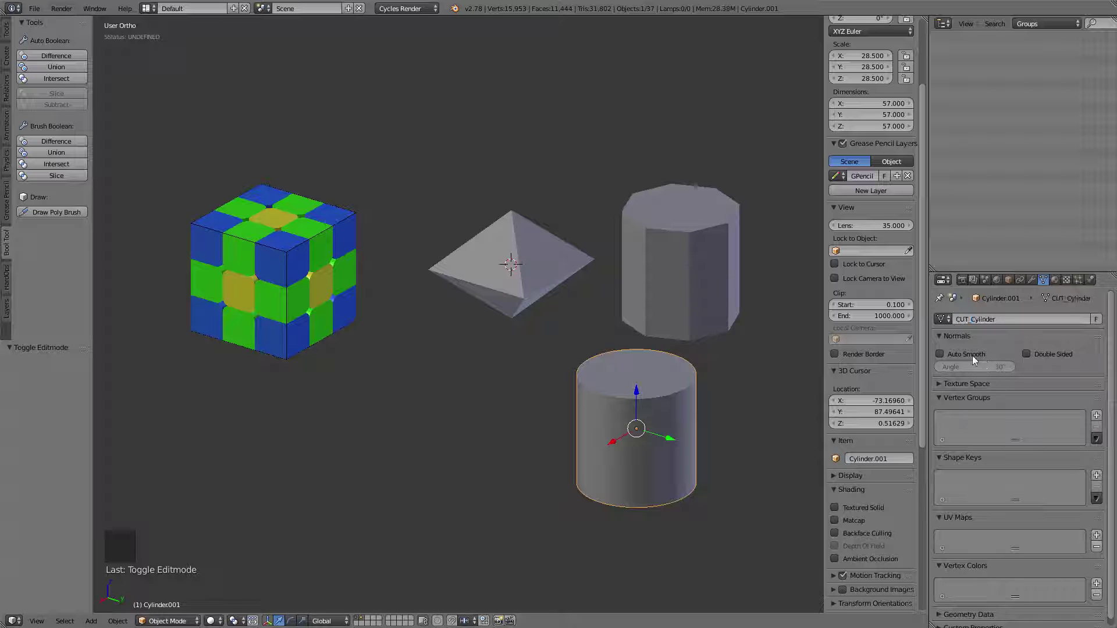
pyautogui.rightClick(714, 276)
# Step: Prefix the octagonal barrel's mesh name with CUT_, making CUT_OctagonBarrel
pyautogui.click(956, 318)
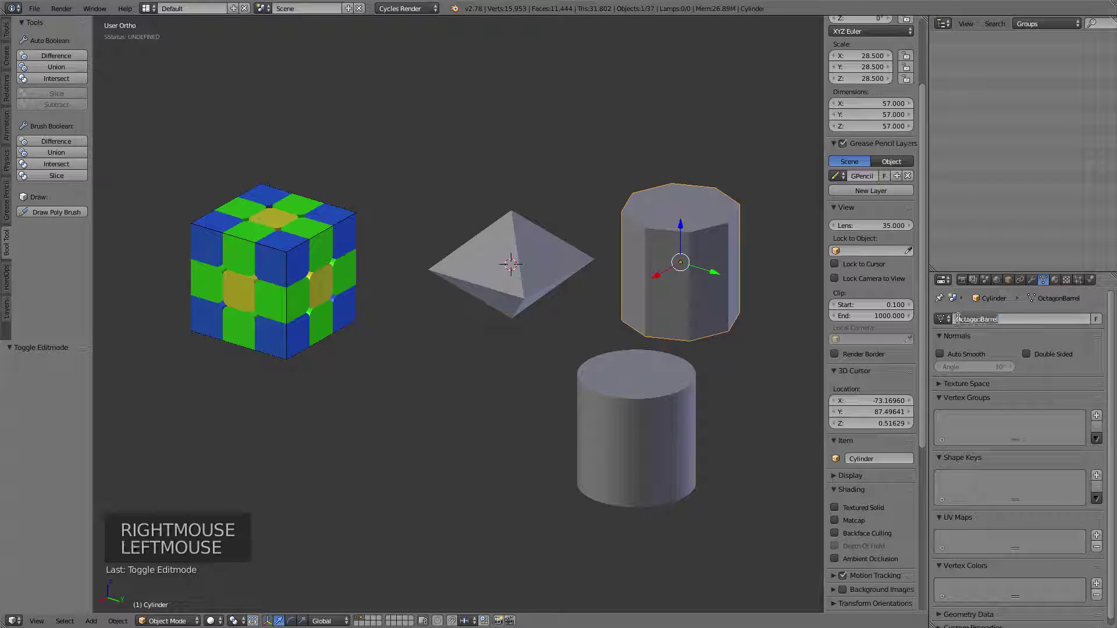
pyautogui.press('Home')
pyautogui.write('CUT_')
pyautogui.press('Return')
# Step: Rename the octahedron's mesh to CUT_Octahedron, leaving the octahedron selected
pyautogui.rightClick(511, 263)
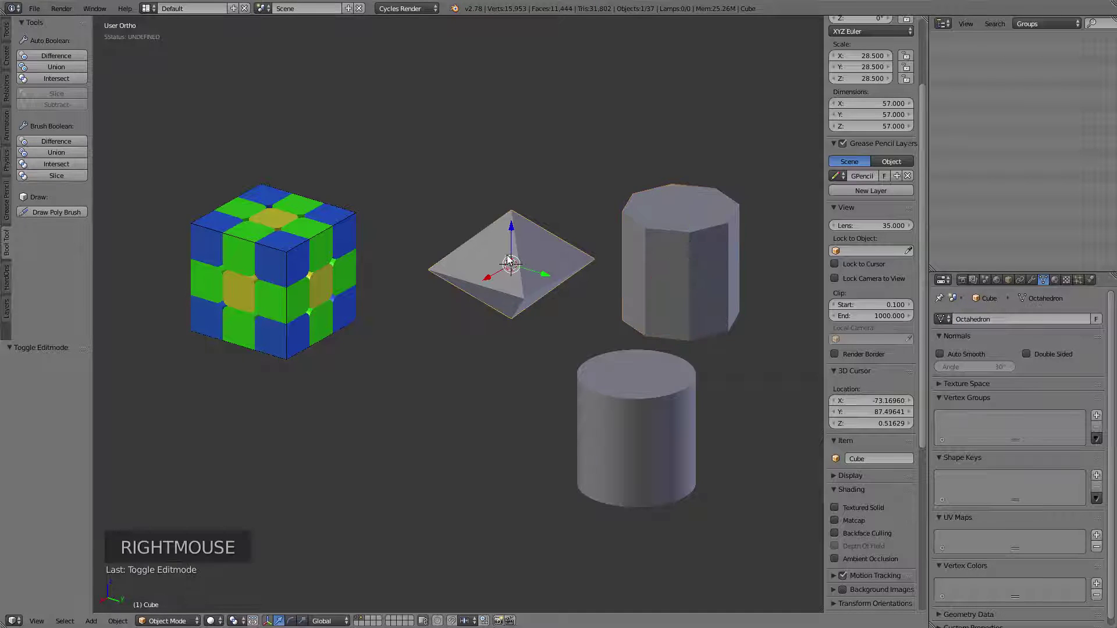
pyautogui.click(951, 319)
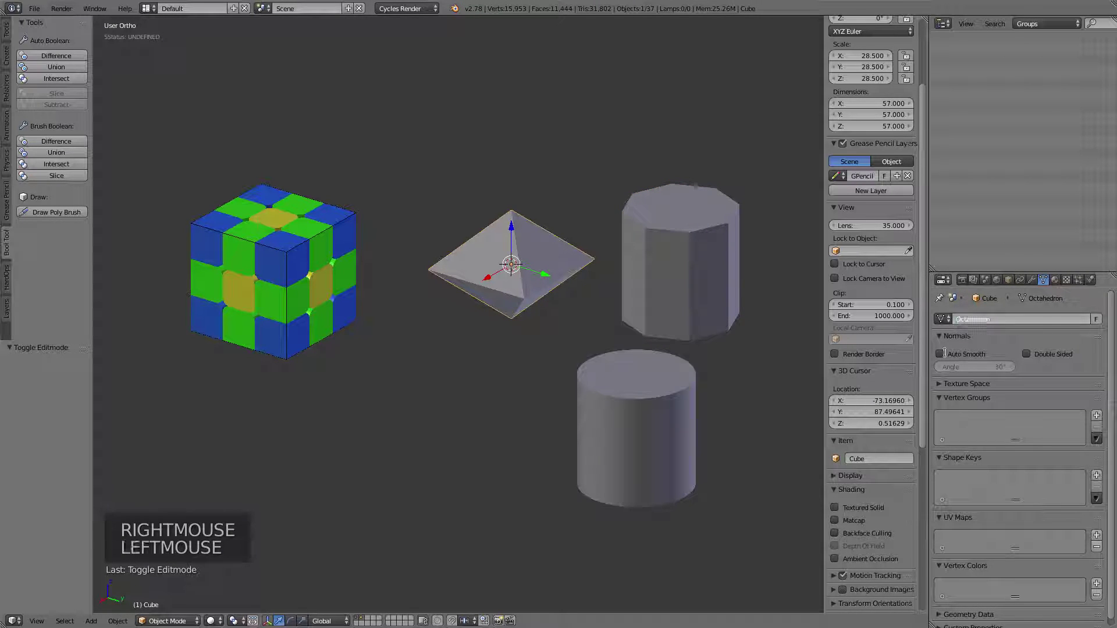
pyautogui.press('Home')
pyautogui.write('CUT')
pyautogui.press('Return')
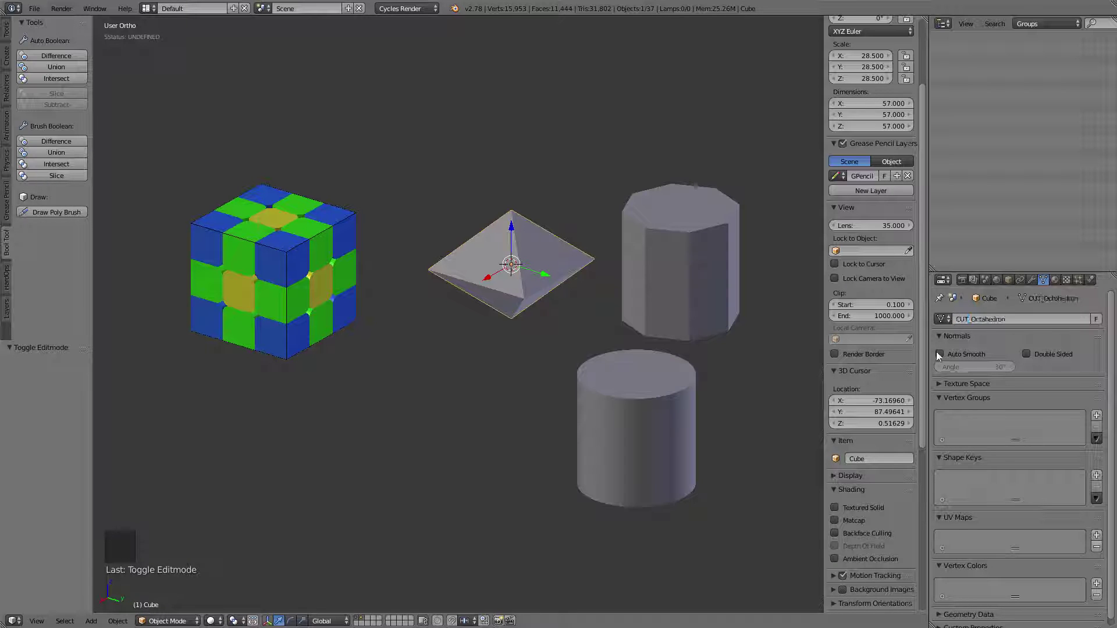
pyautogui.moveTo(574, 263)
pyautogui.keyDown('shift'); pyautogui.mouseDown(button='middle')
pyautogui.moveTo(607, 240)
pyautogui.moveTo(593, 269)
pyautogui.mouseUp(button='middle'); pyautogui.keyUp('shift')
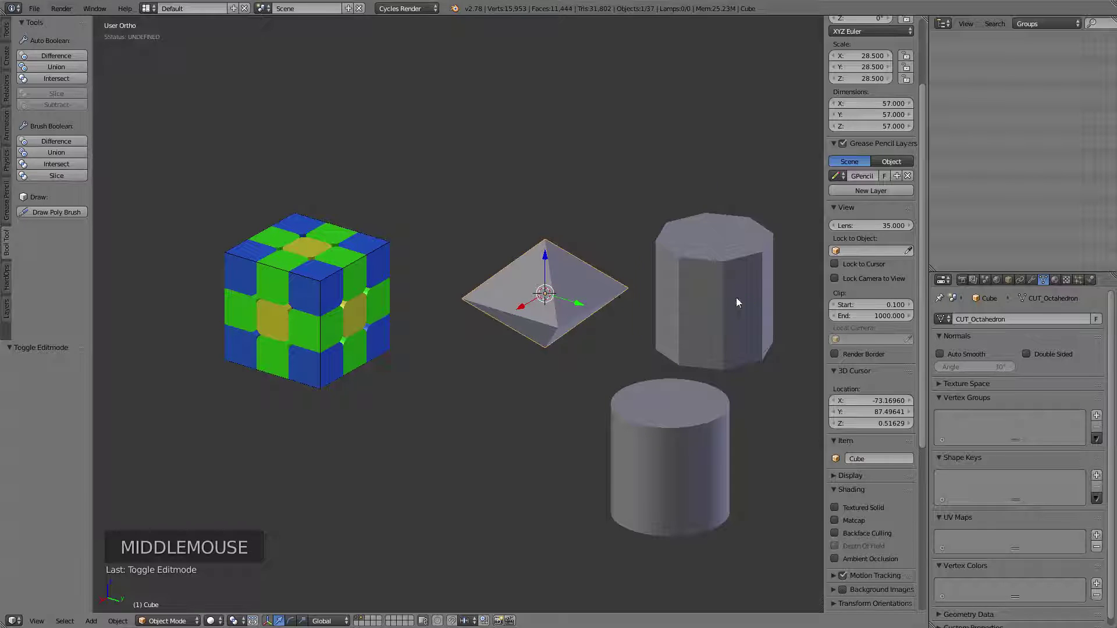
pyautogui.rightClick(735, 298)
pyautogui.rightClick(598, 290)
pyautogui.rightClick(710, 289)
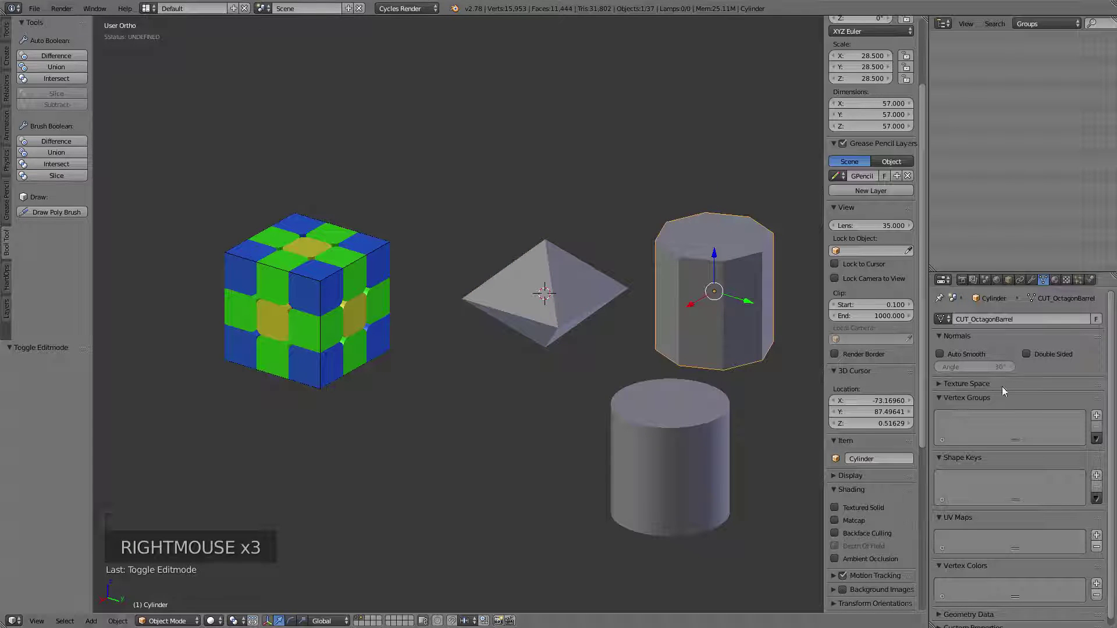
pyautogui.rightClick(563, 291)
# Step: Place a linked duplicate of the octahedron above the original and give CUT_Octahedron a fake user
pyautogui.hotkey('alt', 'd')
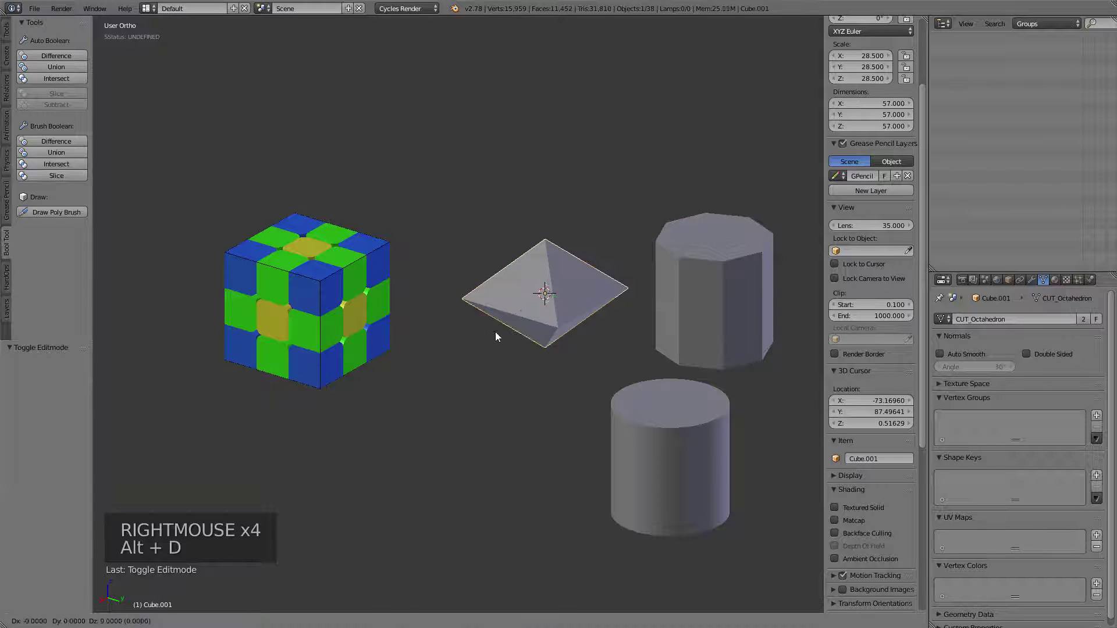
pyautogui.click(496, 217)
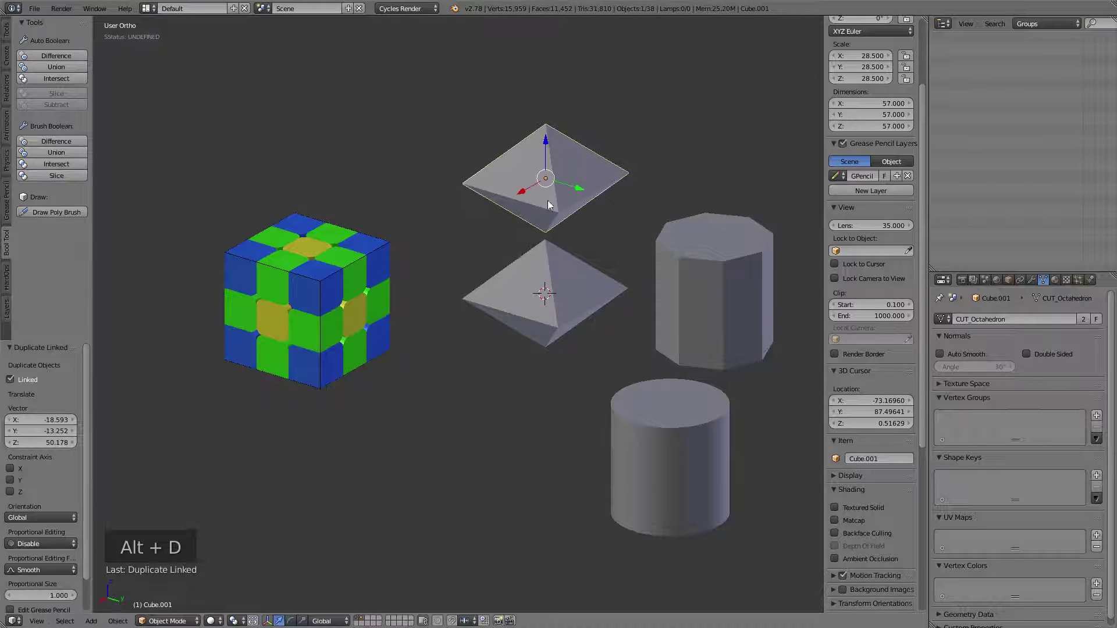
pyautogui.rightClick(552, 275)
pyautogui.rightClick(567, 174)
pyautogui.rightClick(573, 256)
pyautogui.rightClick(570, 179)
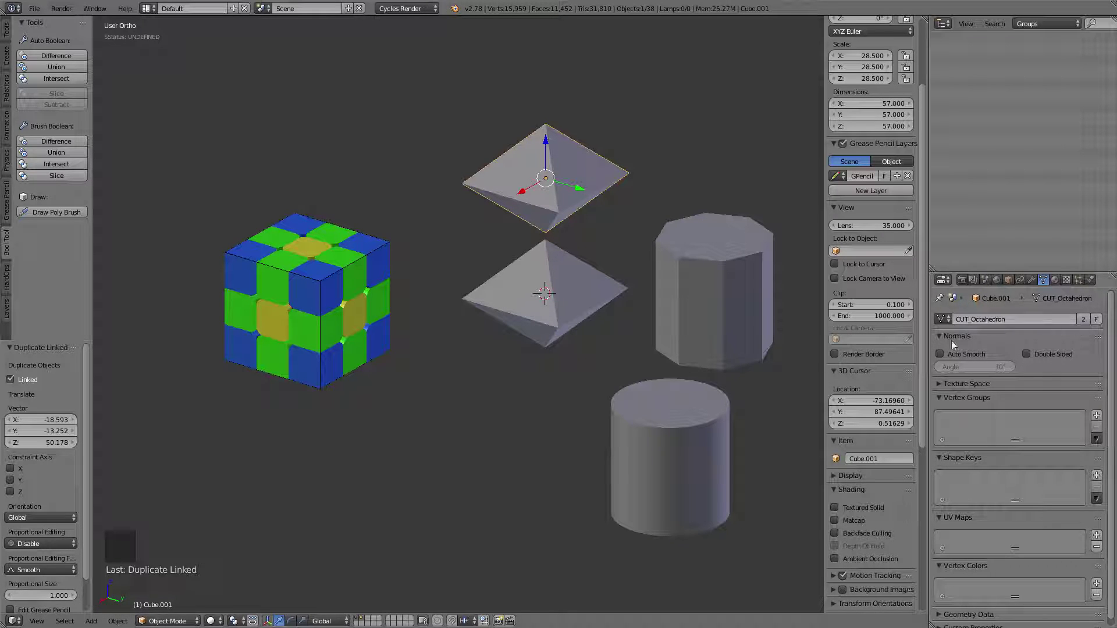
pyautogui.rightClick(573, 299)
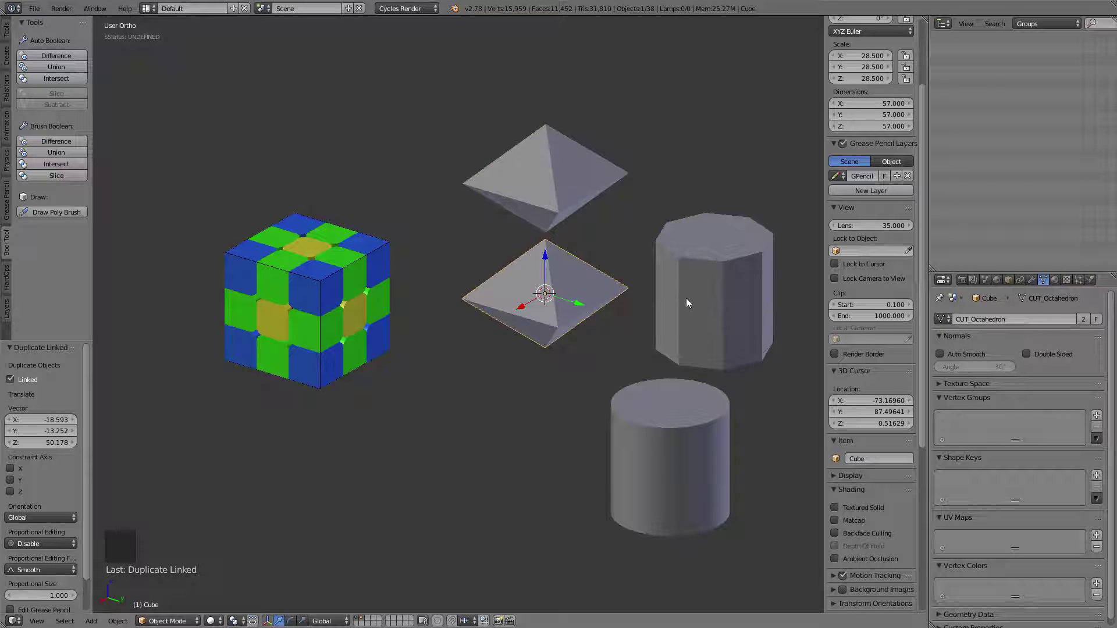
pyautogui.click(1097, 319)
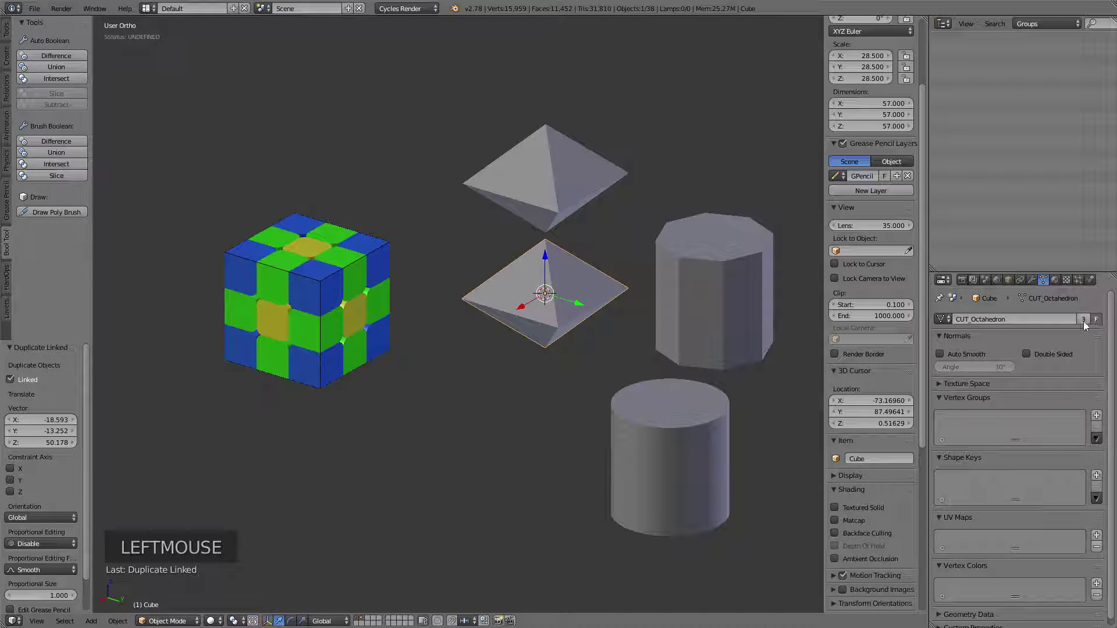
# Step: Give the CUT_OctagonBarrel and CUT_Cylinder meshes fake users
pyautogui.rightClick(663, 278)
pyautogui.click(1096, 319)
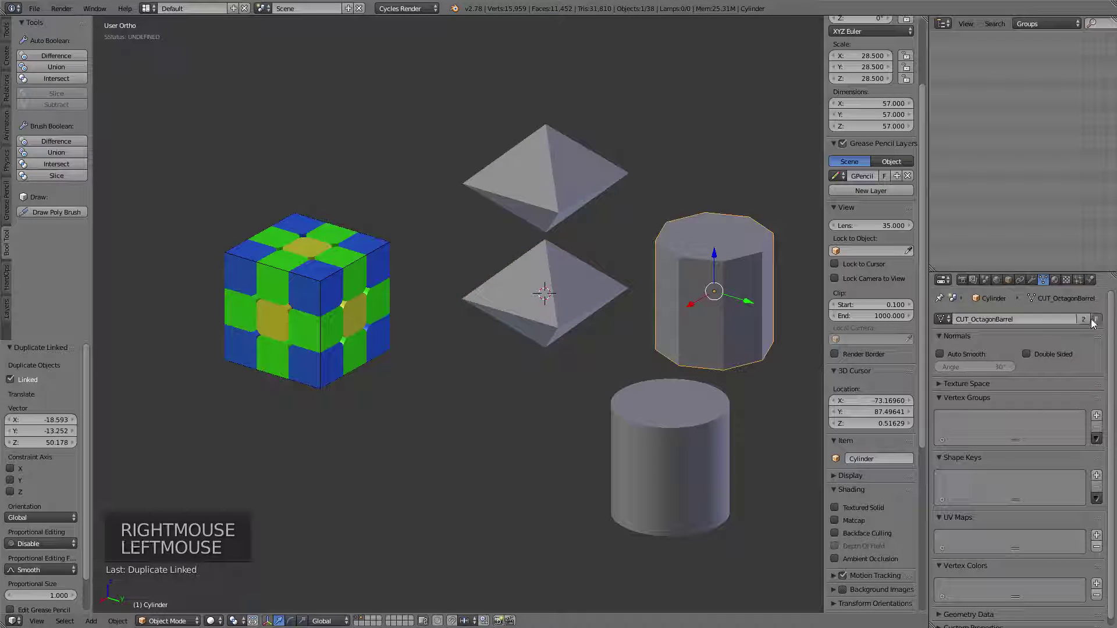
pyautogui.rightClick(690, 432)
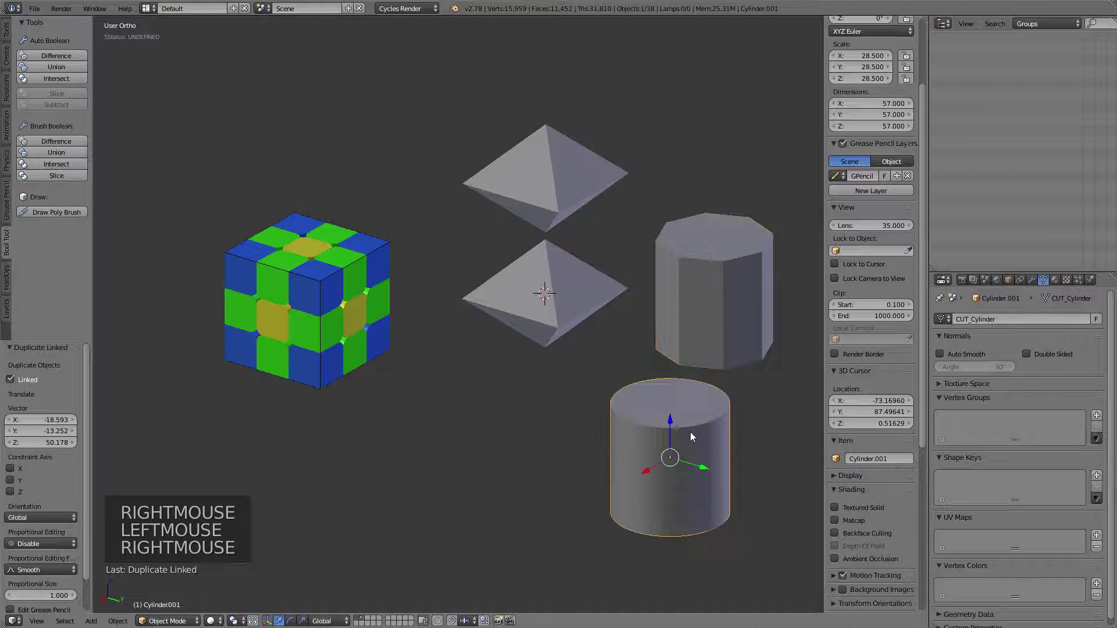
pyautogui.click(1094, 319)
# Step: Delete the upper octahedron copy, then select the remaining octahedron, barrel and cylinder
pyautogui.rightClick(688, 396)
pyautogui.keyDown('shift'); pyautogui.rightClick(698, 295); pyautogui.keyUp('shift')
pyautogui.keyDown('shift'); pyautogui.rightClick(580, 300); pyautogui.keyUp('shift')
pyautogui.rightClick(547, 152)
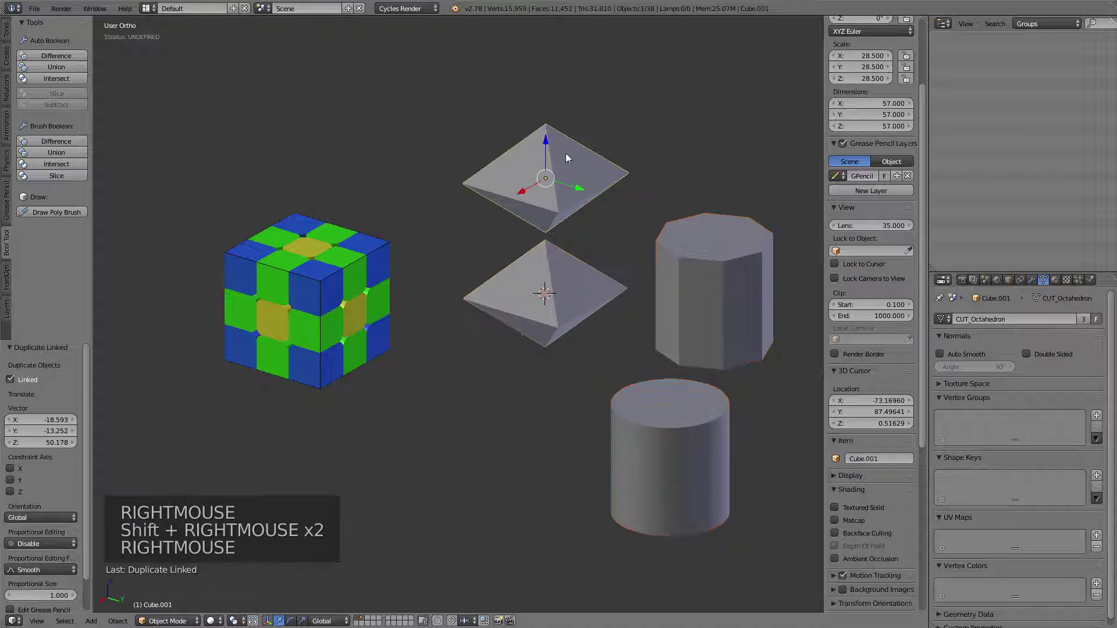
pyautogui.press('Delete')
pyautogui.click(591, 155)
pyautogui.rightClick(559, 256)
pyautogui.keyDown('shift'); pyautogui.rightClick(734, 269); pyautogui.keyUp('shift')
pyautogui.keyDown('shift'); pyautogui.rightClick(724, 451); pyautogui.keyUp('shift')
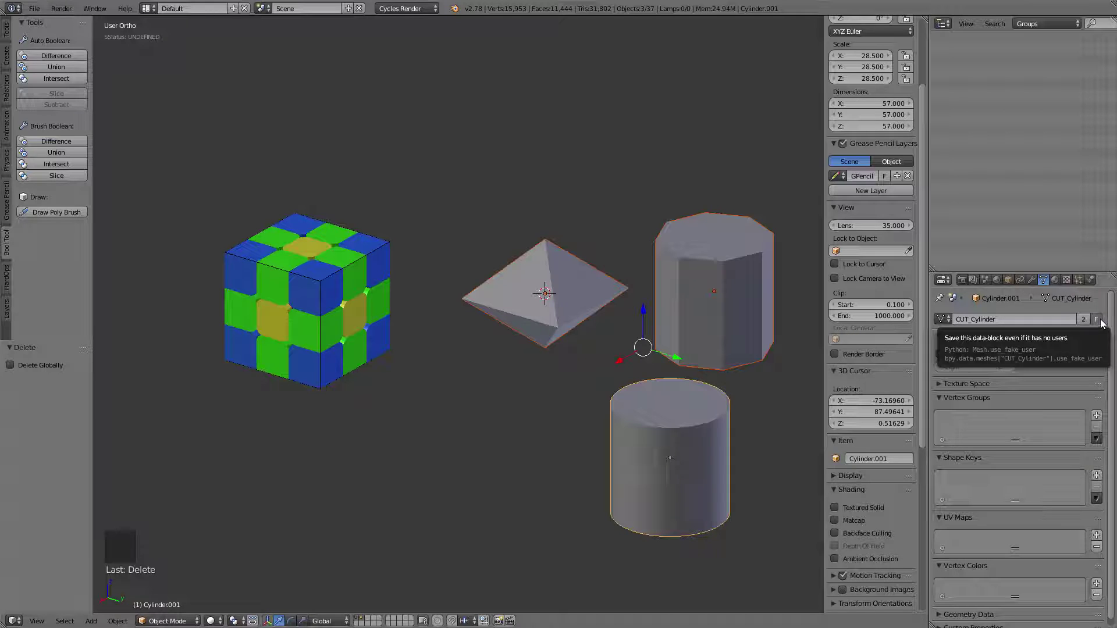
# Step: Apply scale to the octahedron, octagonal barrel and cylinder so each reads 1.000
pyautogui.moveTo(446, 242); pyautogui.dragTo(506, 283, button='middle')
pyautogui.rightClick(536, 267)
pyautogui.keyDown('shift'); pyautogui.rightClick(647, 214); pyautogui.keyUp('shift')
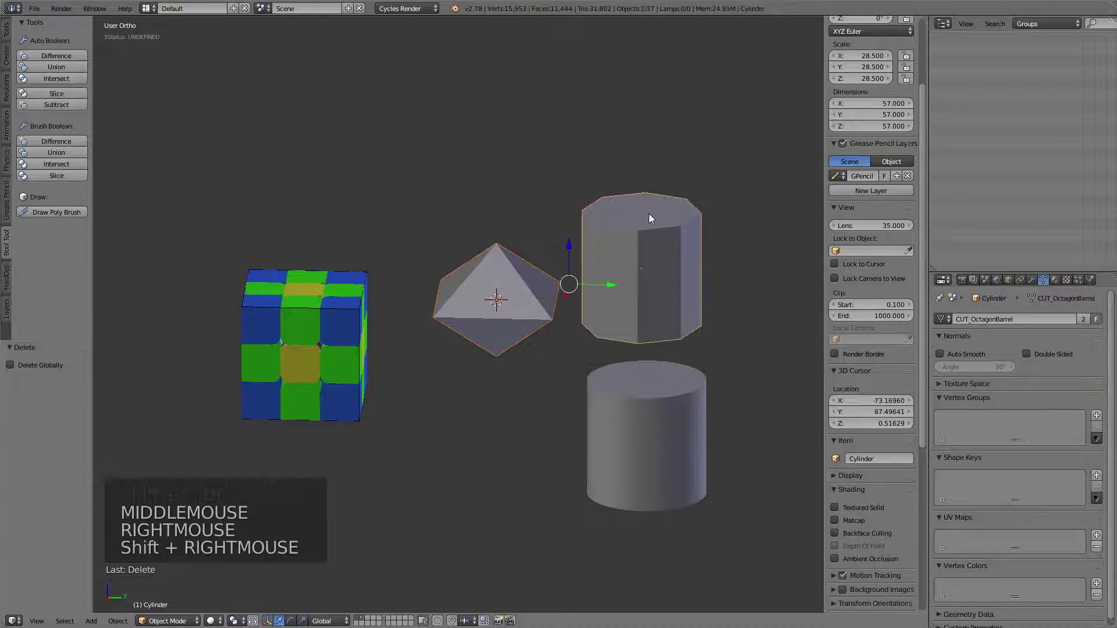
pyautogui.keyDown('shift'); pyautogui.rightClick(624, 424); pyautogui.keyUp('shift')
pyautogui.hotkey('ctrl', 'a')
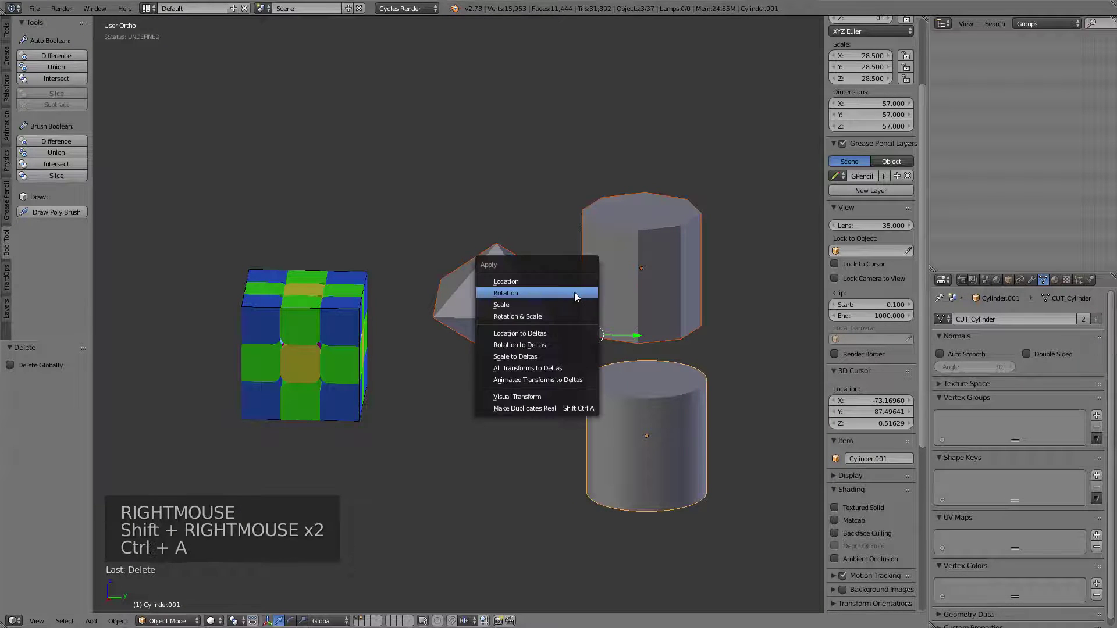
pyautogui.click(543, 305)
# Step: Select the Cutting_Cube, which remains at scale 28.25
pyautogui.moveTo(698, 269)
pyautogui.mouseDown(button='middle')
pyautogui.moveTo(667, 271)
pyautogui.moveTo(683, 282)
pyautogui.mouseUp(button='middle')
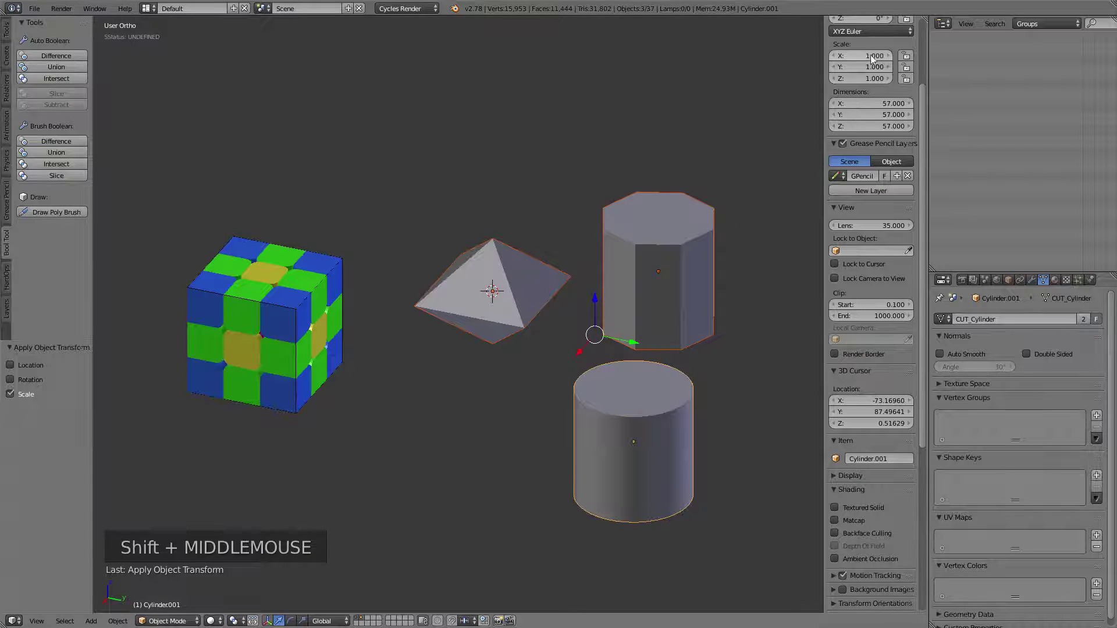
pyautogui.keyDown('shift'); pyautogui.moveTo(385, 231); pyautogui.dragTo(483, 198, button='middle'); pyautogui.keyUp('shift')
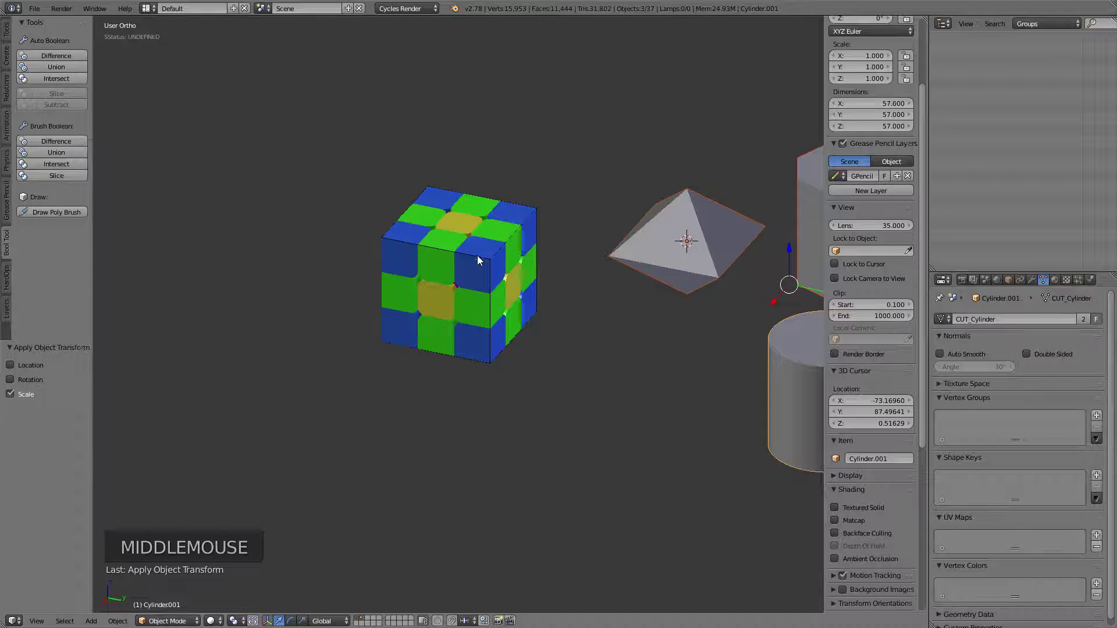
pyautogui.rightClick(478, 260)
pyautogui.keyDown('shift'); pyautogui.moveTo(609, 304); pyautogui.dragTo(467, 308, button='middle'); pyautogui.keyUp('shift')
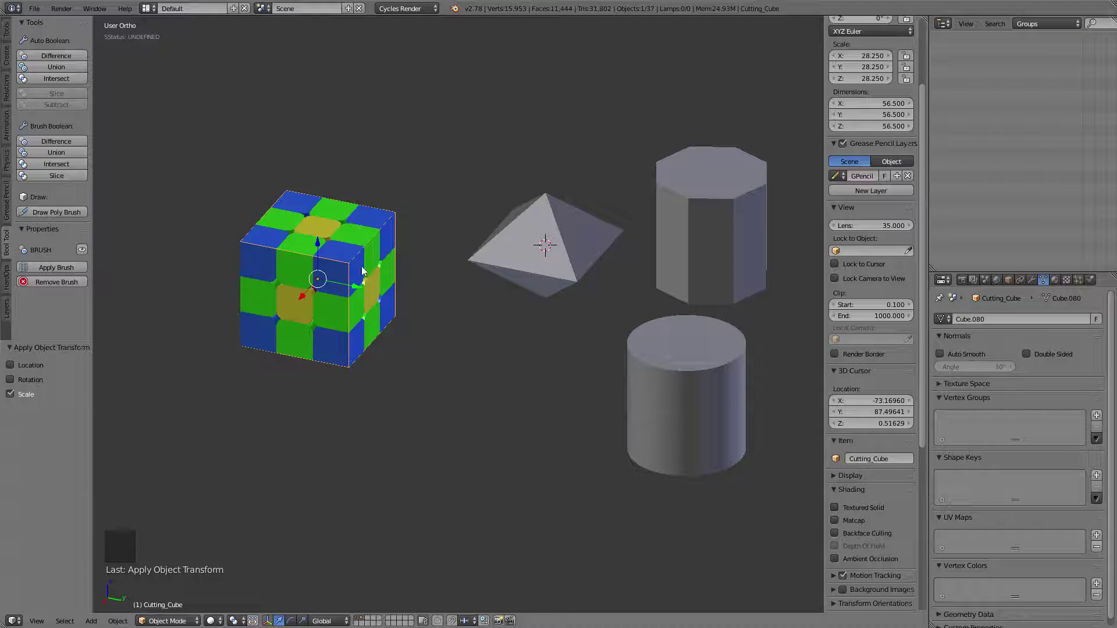
# Step: Rename the Cutting_Cube's mesh Cube.080 to CUT_cube and give it a fake user
pyautogui.click(992, 318)
pyautogui.write('CUT')
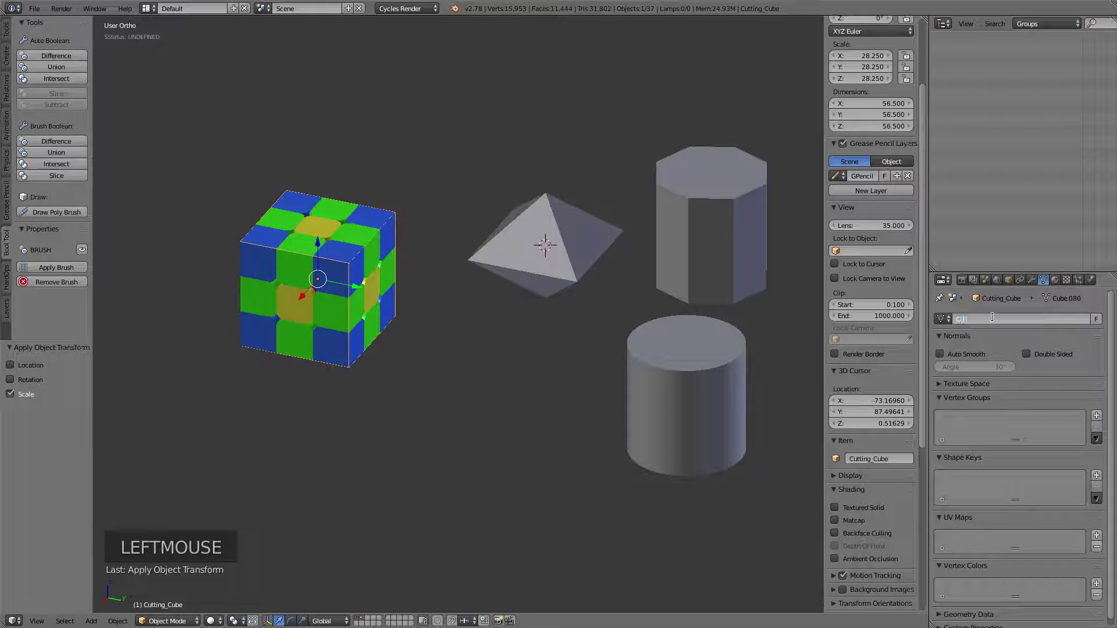
pyautogui.write('TING')
pyautogui.press('Return')
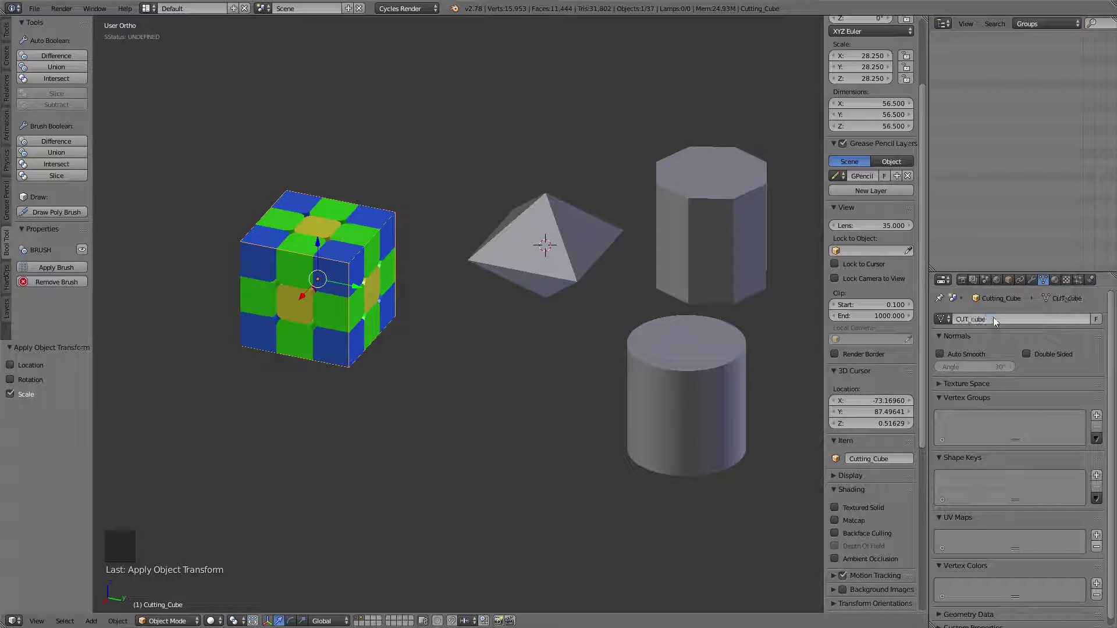
pyautogui.click(1096, 319)
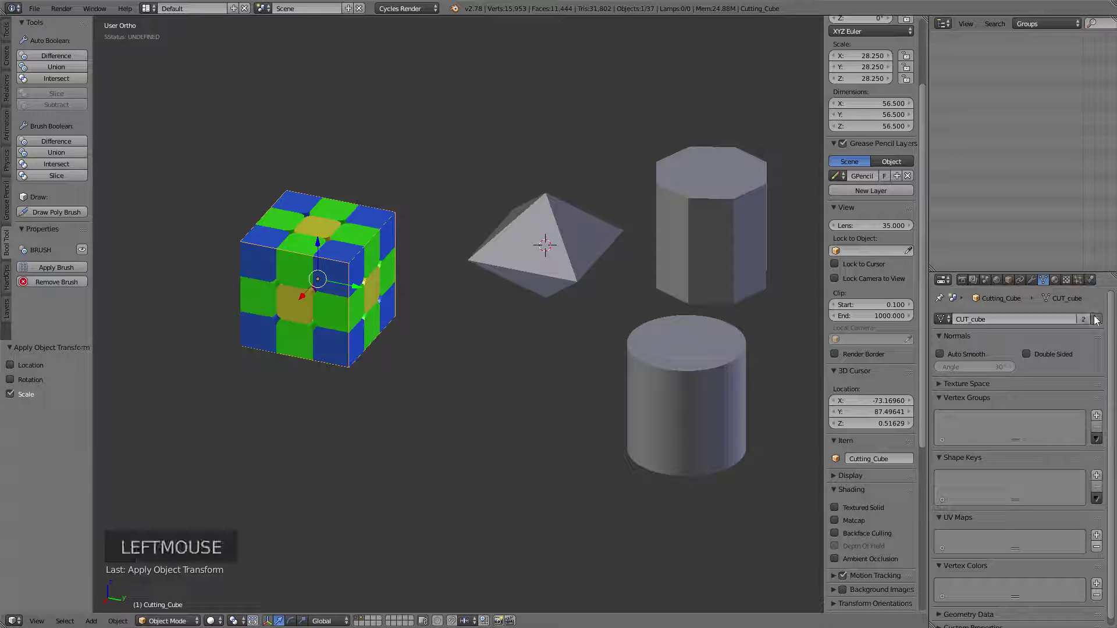
pyautogui.keyDown('shift'); pyautogui.moveTo(387, 224); pyautogui.dragTo(436, 237, button='middle'); pyautogui.keyUp('shift')
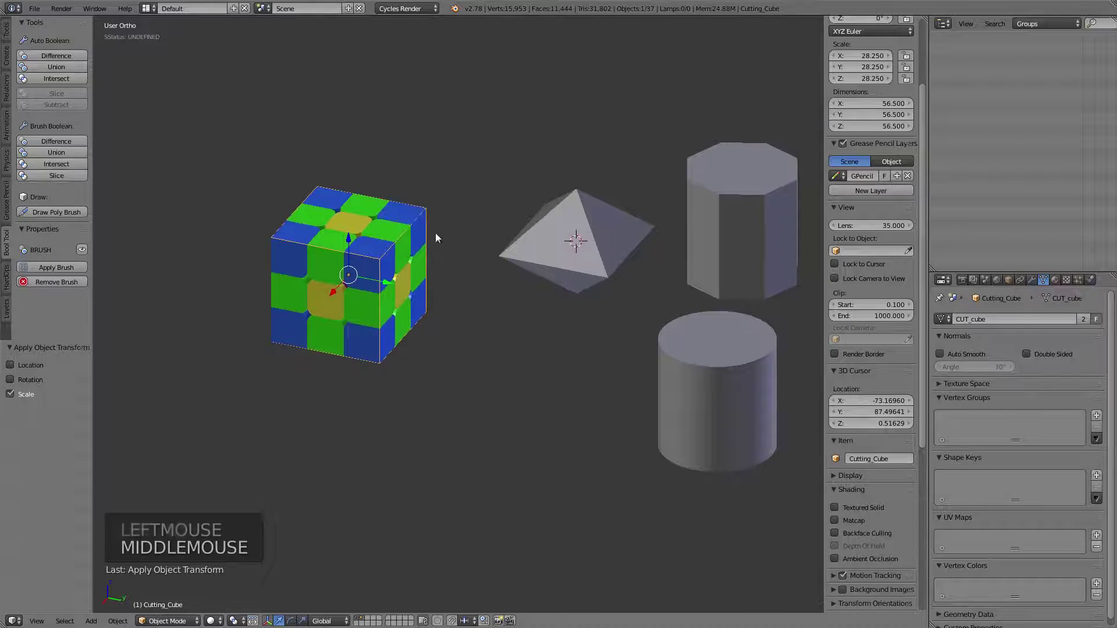
pyautogui.click(942, 319)
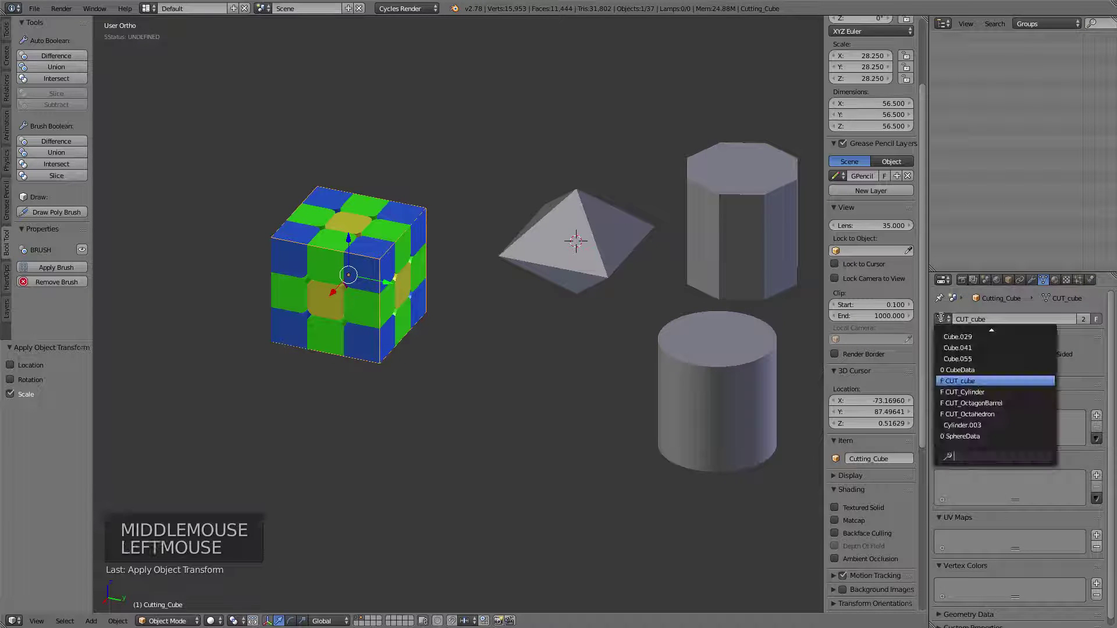
# Step: Swap the Cutting_Cube's mesh to CUT_Cylinder and inspect it in wireframe
pyautogui.click(966, 392)
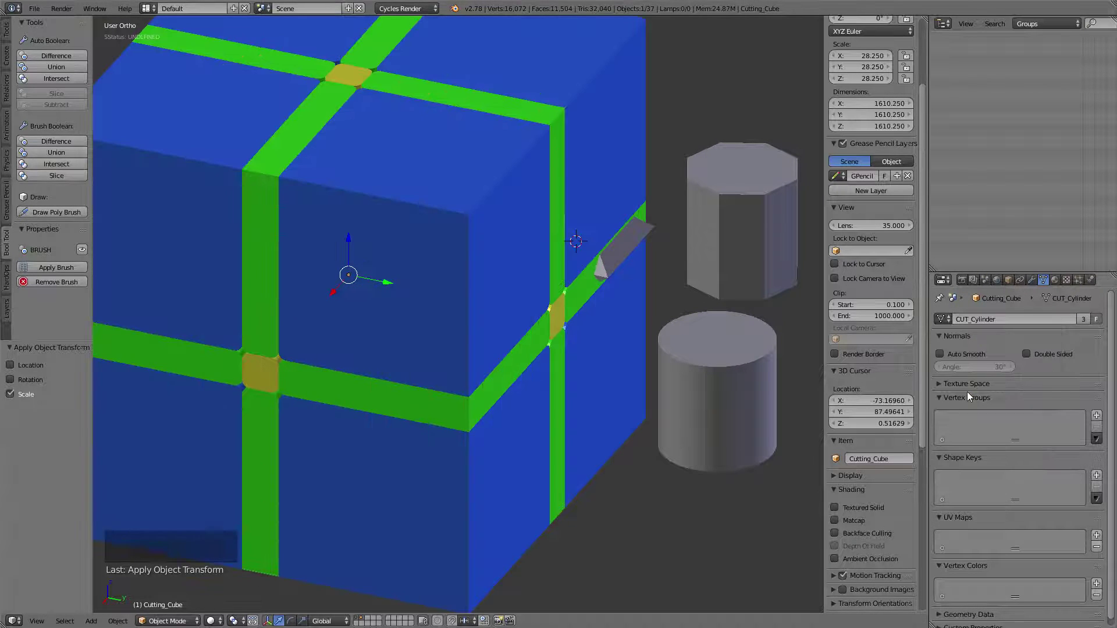
pyautogui.press('z')
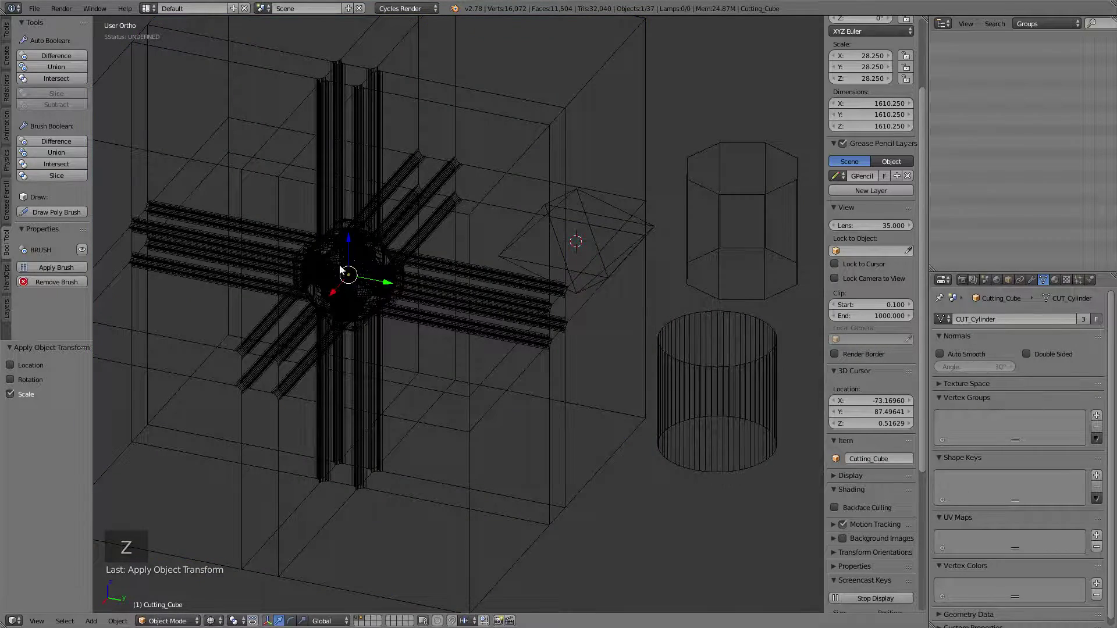
pyautogui.scroll(2, 354, 259)
pyautogui.moveTo(354, 259); pyautogui.dragTo(504, 274, button='middle')
pyautogui.press('z')
pyautogui.press('z')
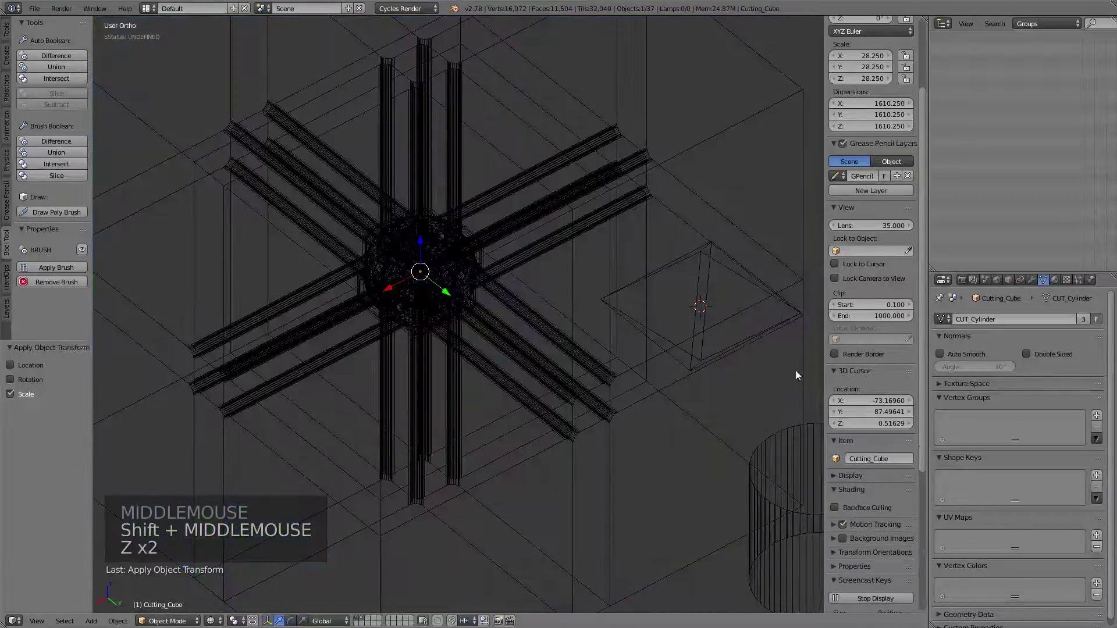
pyautogui.scroll(-4, 499, 250)
pyautogui.scroll(-6, 499, 249)
pyautogui.scroll(8, 499, 250)
pyautogui.scroll(4, 496, 252)
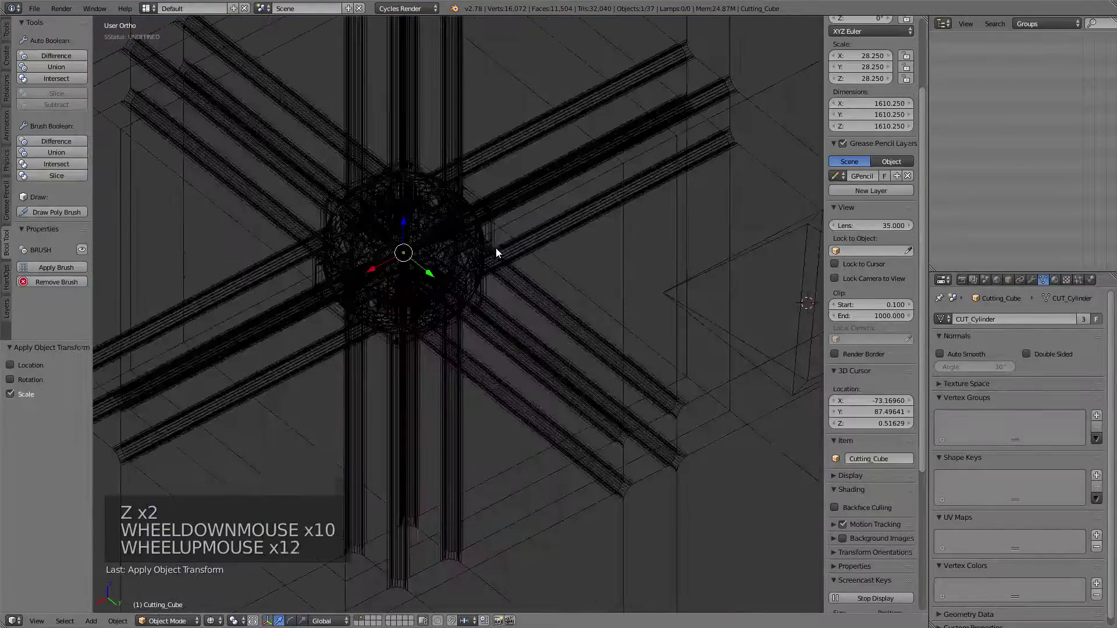
pyautogui.moveTo(496, 252); pyautogui.dragTo(507, 307, button='middle')
# Step: Return to solid shading and cancel a resize, keeping the Cutting_Cube at scale 28.25
pyautogui.press('z')
pyautogui.scroll(3, 434, 291)
pyautogui.press('z')
pyautogui.moveTo(434, 291); pyautogui.dragTo(398, 314, button='middle')
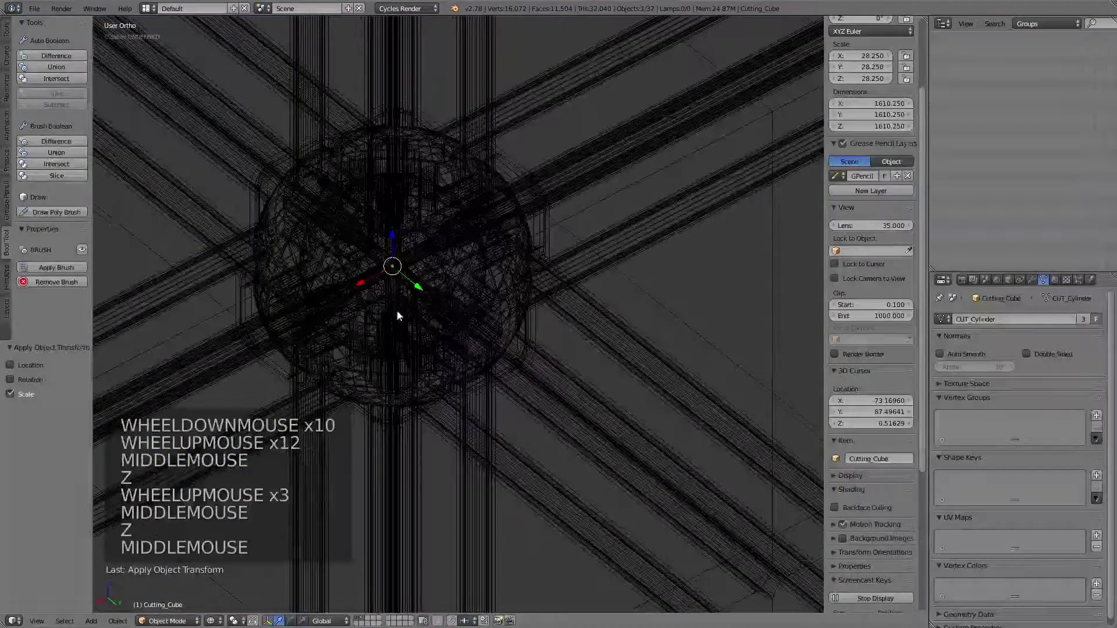
pyautogui.moveTo(498, 275)
pyautogui.keyDown('shift'); pyautogui.mouseDown(button='middle')
pyautogui.moveTo(577, 173)
pyautogui.moveTo(553, 236)
pyautogui.moveTo(526, 217)
pyautogui.moveTo(491, 257)
pyautogui.moveTo(572, 277)
pyautogui.mouseUp(button='middle'); pyautogui.keyUp('shift')
pyautogui.scroll(-4, 536, 204)
pyautogui.scroll(-1, 526, 216)
pyautogui.press('z')
pyautogui.scroll(-2, 526, 216)
pyautogui.press('s')
pyautogui.press('s')
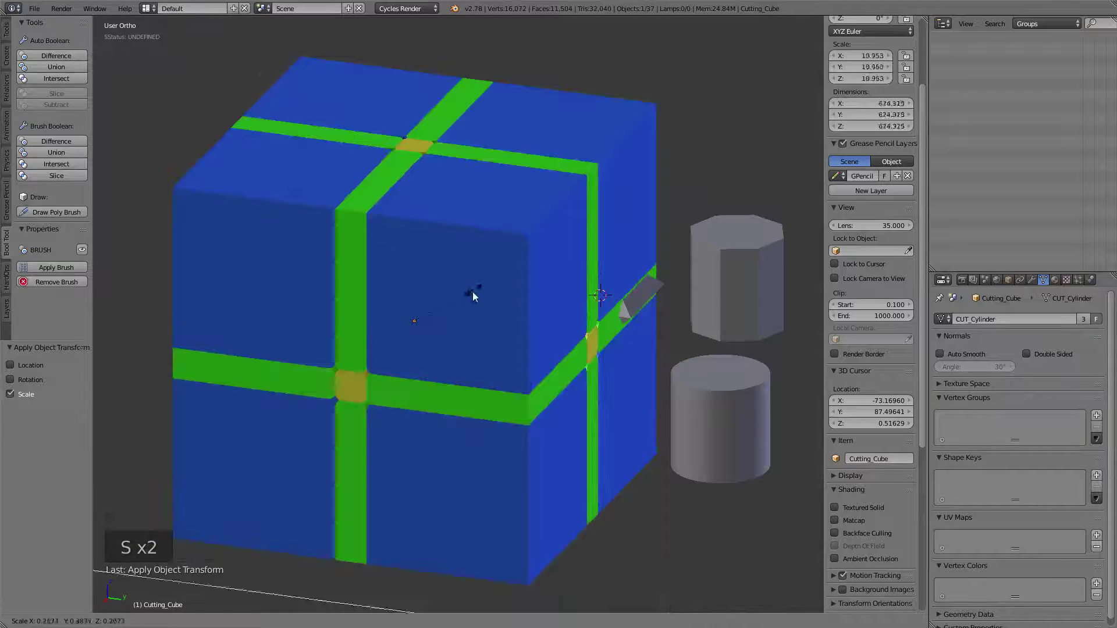
pyautogui.press('Escape')
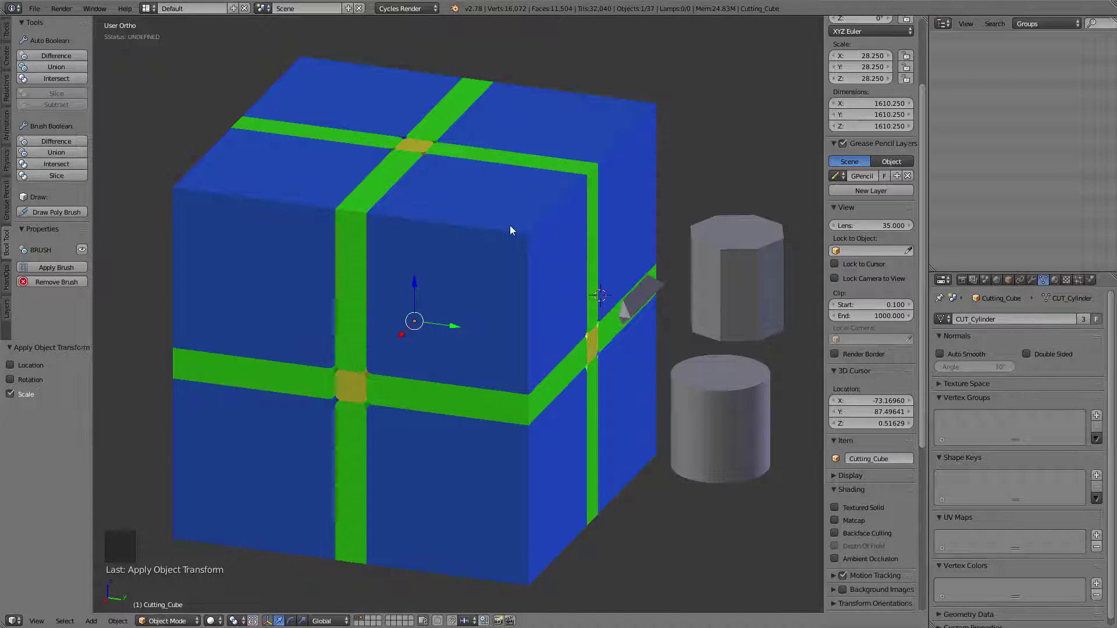
# Step: Clear the Cutting_Cube's scale to 1, shrinking it to 57 units across
pyautogui.hotkey('alt', 's')
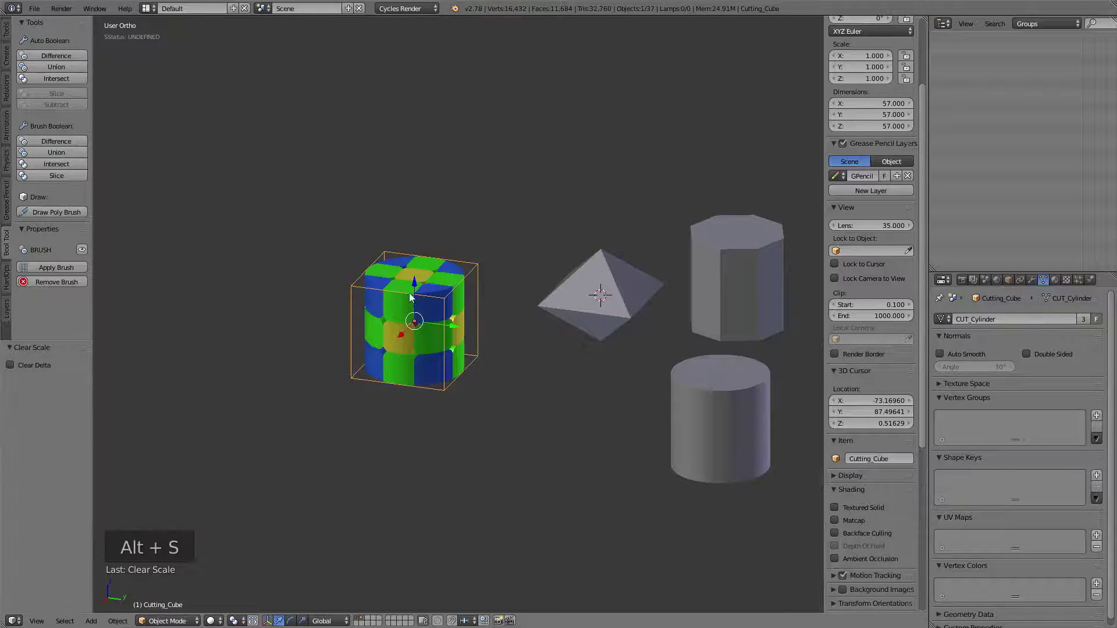
pyautogui.scroll(2, 481, 322)
pyautogui.moveTo(554, 262); pyautogui.dragTo(390, 267, button='middle')
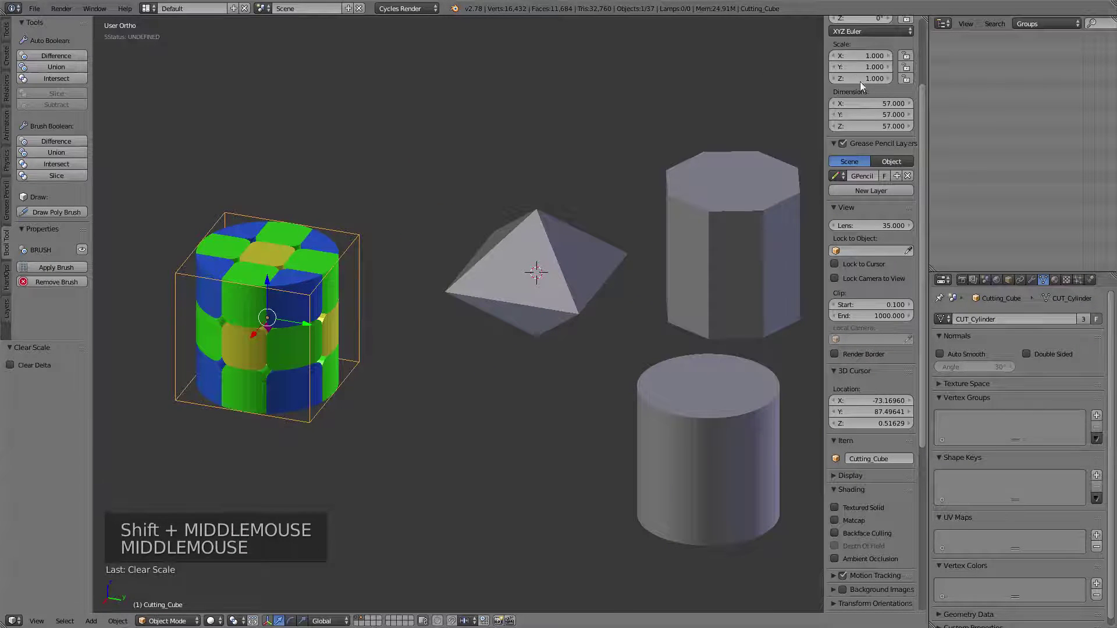
pyautogui.moveTo(315, 229); pyautogui.dragTo(499, 328, button='middle')
pyautogui.scroll(1, 481, 260)
pyautogui.keyDown('shift'); pyautogui.moveTo(491, 253); pyautogui.dragTo(507, 291, button='middle'); pyautogui.keyUp('shift')
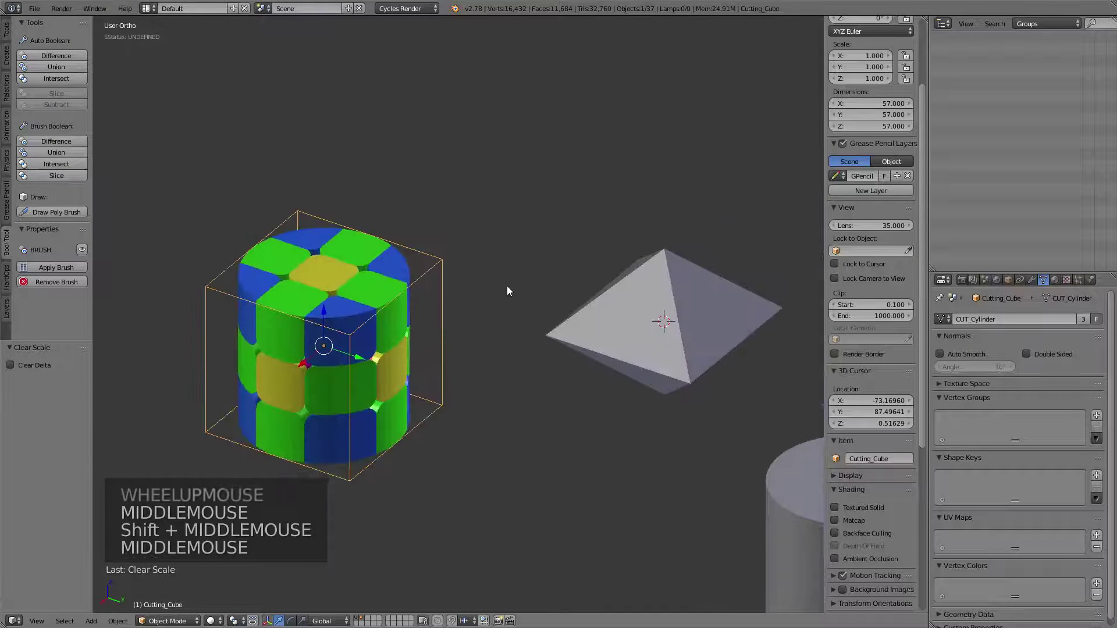
pyautogui.scroll(1, 499, 232)
pyautogui.moveTo(499, 233); pyautogui.dragTo(499, 203, button='middle')
# Step: Try a free trackball rotation of the Cutting_Cube and cancel it
pyautogui.rightClick(492, 212)
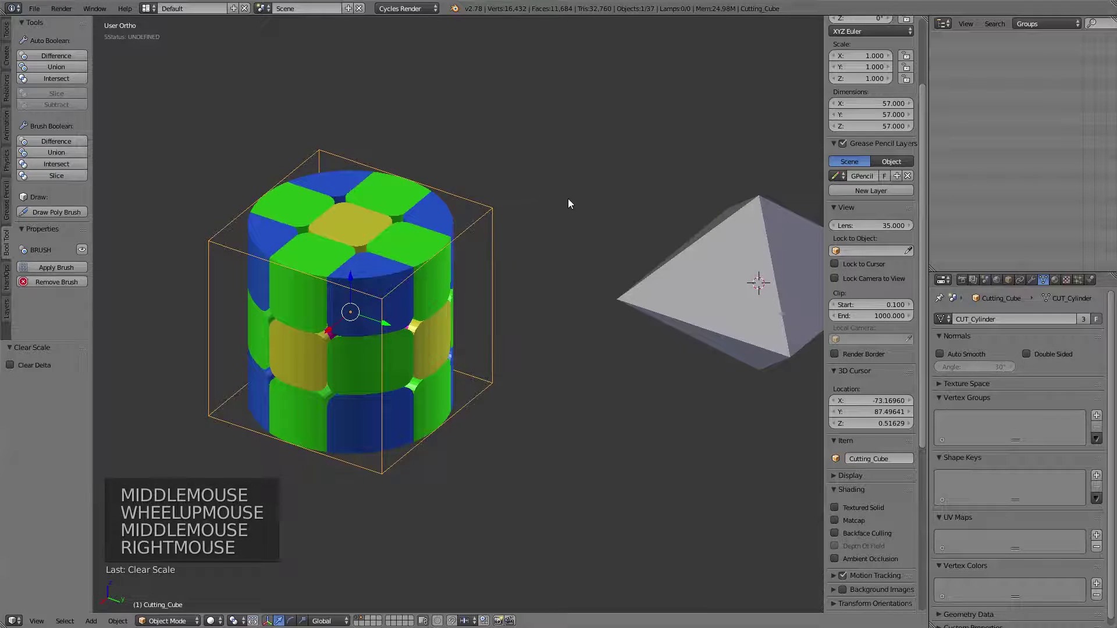
pyautogui.press('r')
pyautogui.press('r')
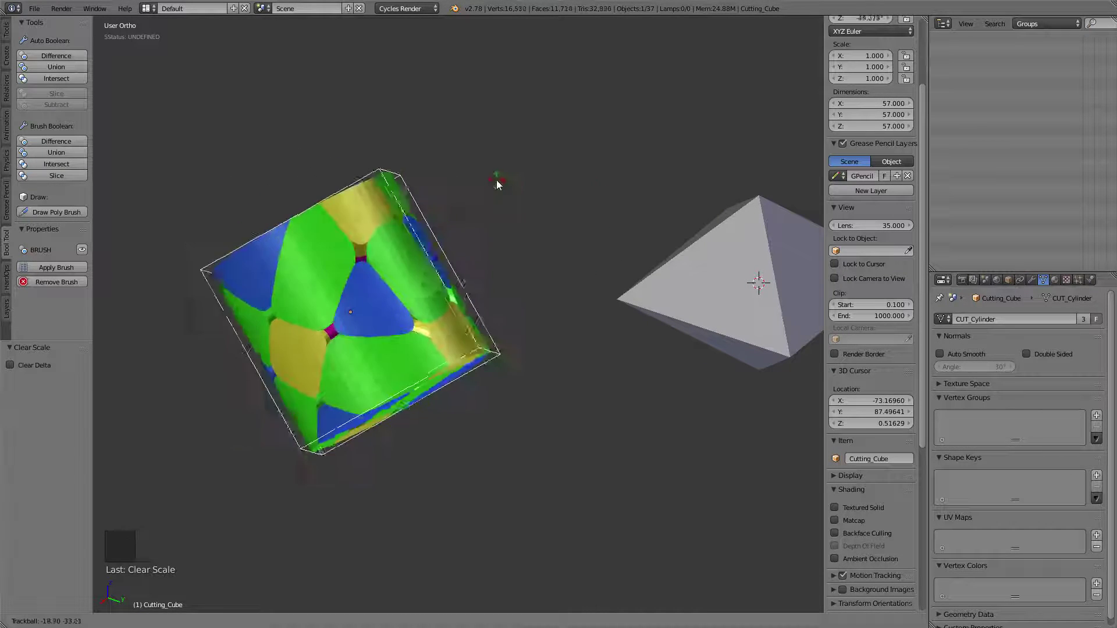
pyautogui.rightClick(533, 207)
pyautogui.moveTo(532, 208); pyautogui.dragTo(451, 220, button='middle')
pyautogui.scroll(-2, 542, 254)
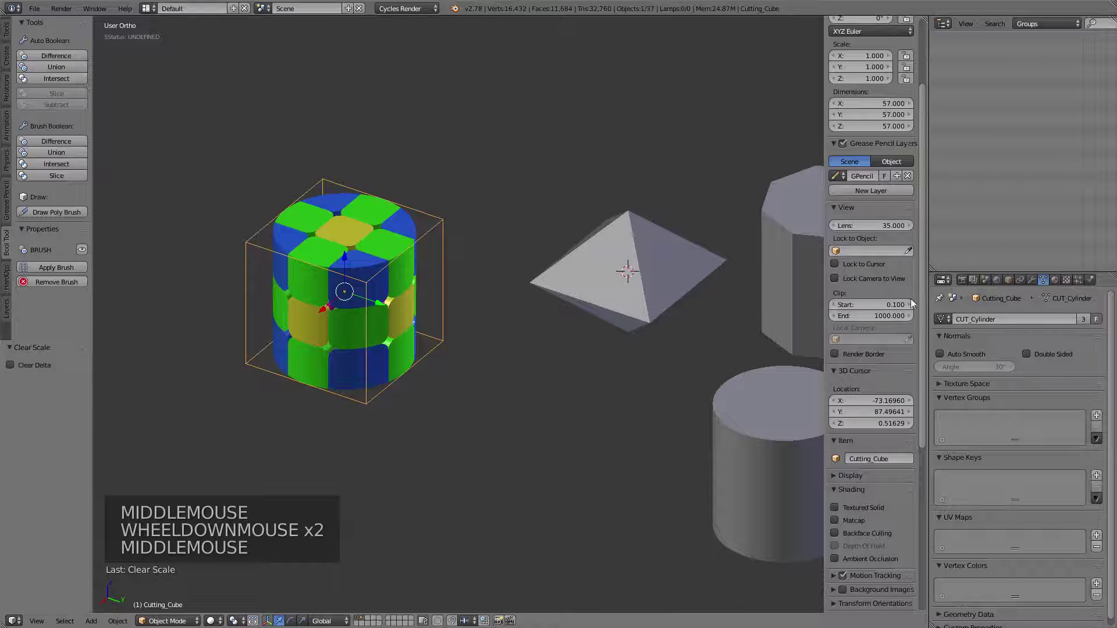
pyautogui.click(941, 319)
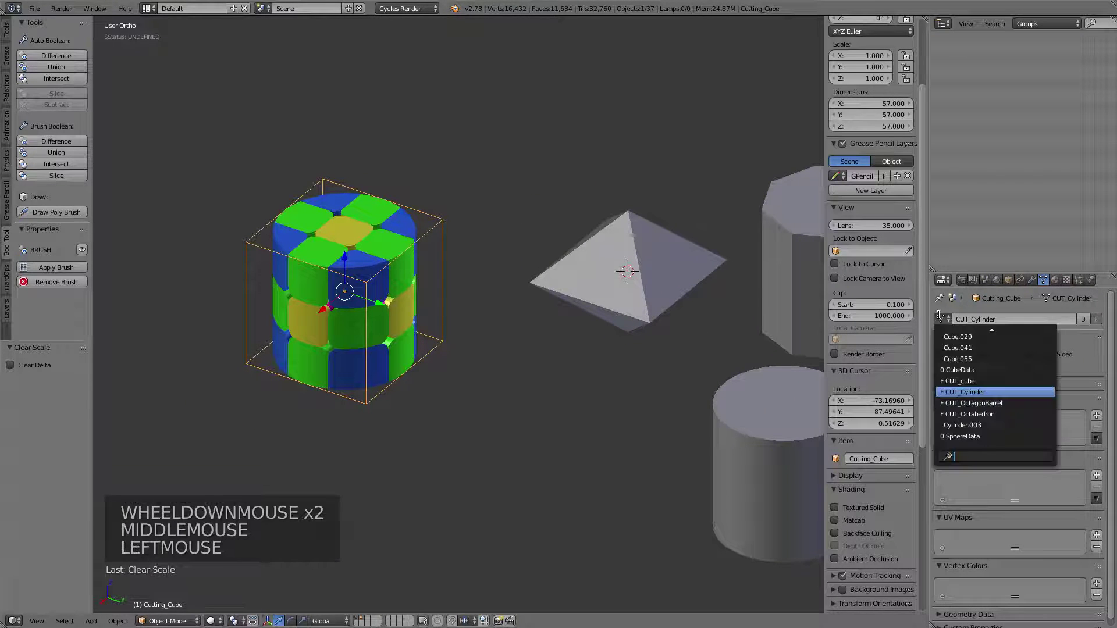
# Step: Swap the Cutting_Cube's mesh to CUT_OctagonBarrel and rotate it -22.892° about Z
pyautogui.click(965, 401)
pyautogui.keyDown('shift'); pyautogui.moveTo(451, 229); pyautogui.dragTo(482, 293, button='middle'); pyautogui.keyUp('shift')
pyautogui.press('r')
pyautogui.press('z')
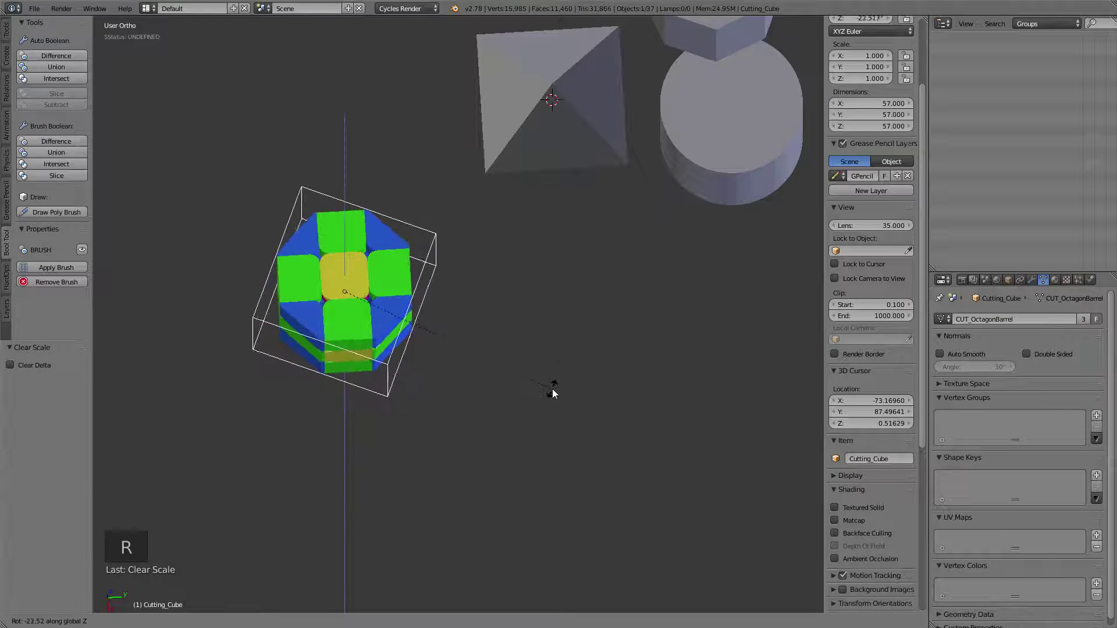
pyautogui.click(556, 390)
pyautogui.keyDown('shift'); pyautogui.moveTo(556, 388); pyautogui.dragTo(503, 332, button='middle'); pyautogui.keyUp('shift')
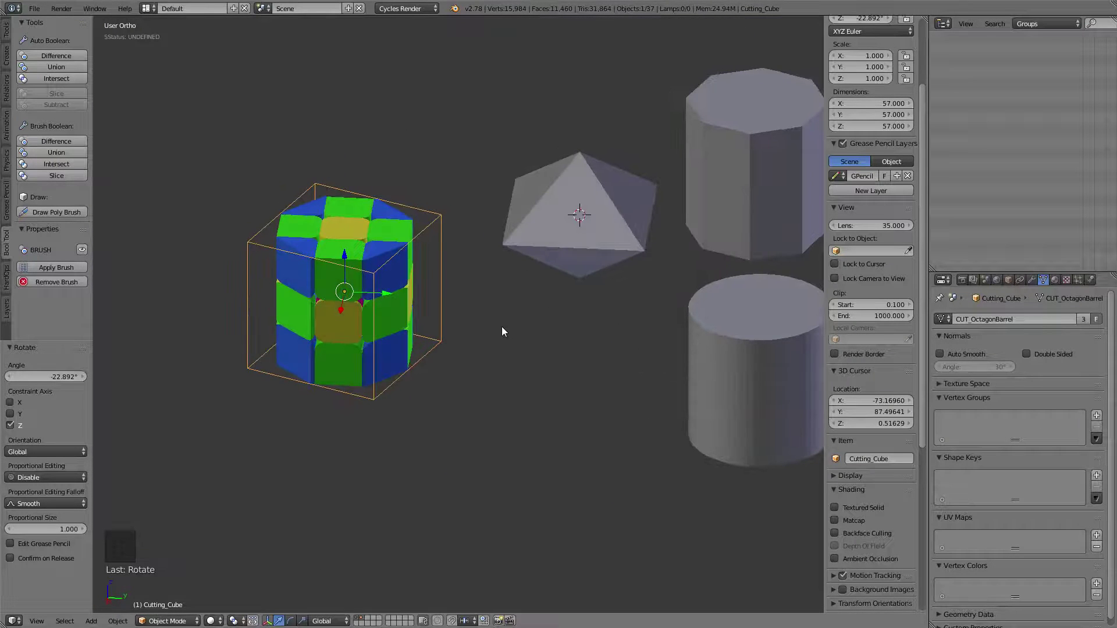
pyautogui.click(943, 320)
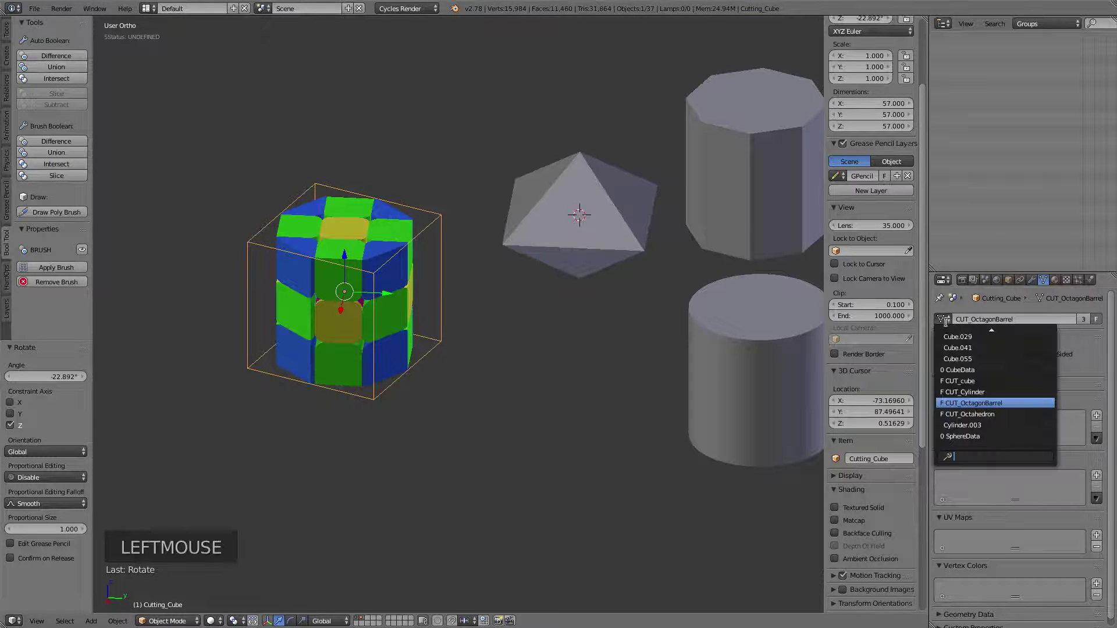
# Step: Swap Cutting_Cube's mesh datablock to CUT_Octahedron
pyautogui.click(968, 414)
pyautogui.keyDown('shift'); pyautogui.moveTo(487, 333); pyautogui.dragTo(581, 231, button='middle'); pyautogui.keyUp('shift')
pyautogui.keyDown('shift'); pyautogui.moveTo(582, 231); pyautogui.dragTo(447, 239, button='middle'); pyautogui.keyUp('shift')
pyautogui.scroll(2, 605, 230)
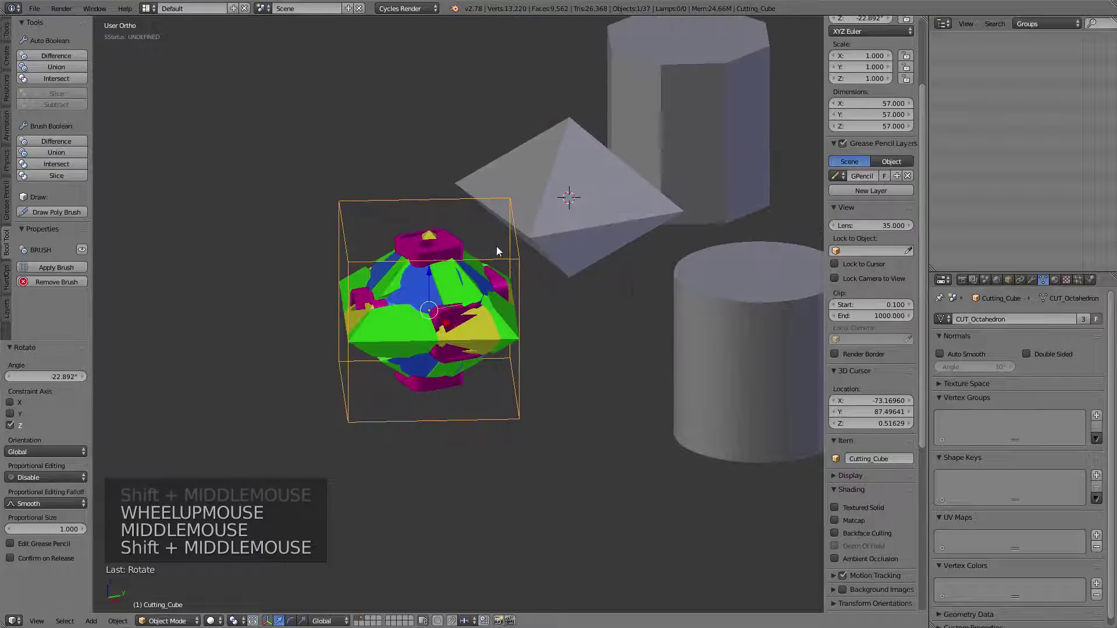
# Step: Scale Cutting_Cube up to 1.358
pyautogui.rightClick(520, 263)
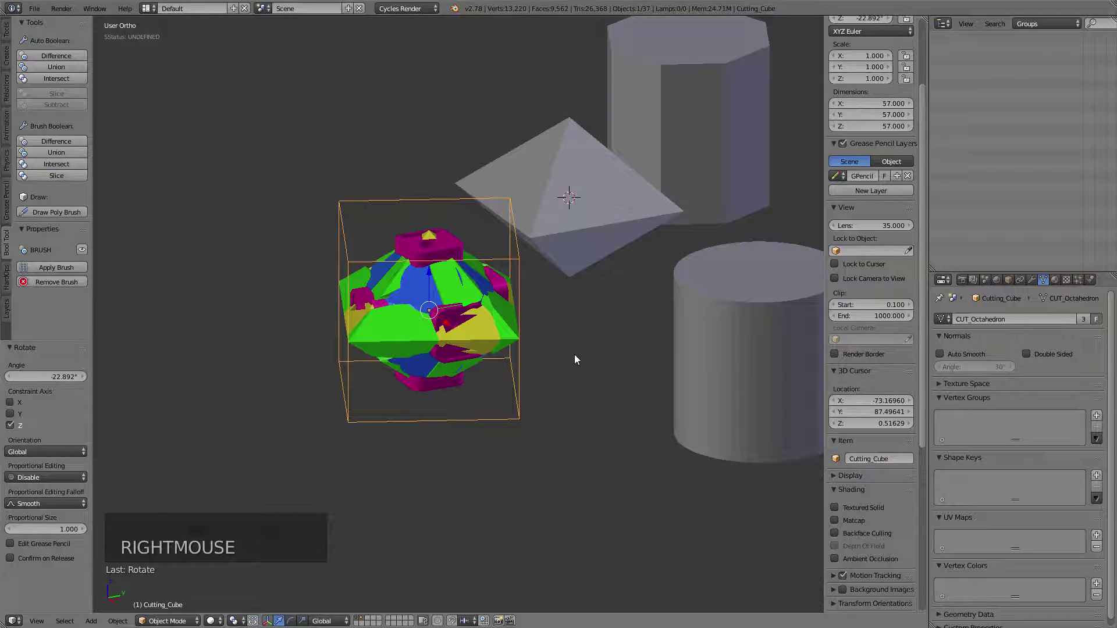
pyautogui.press('s')
pyautogui.press('s')
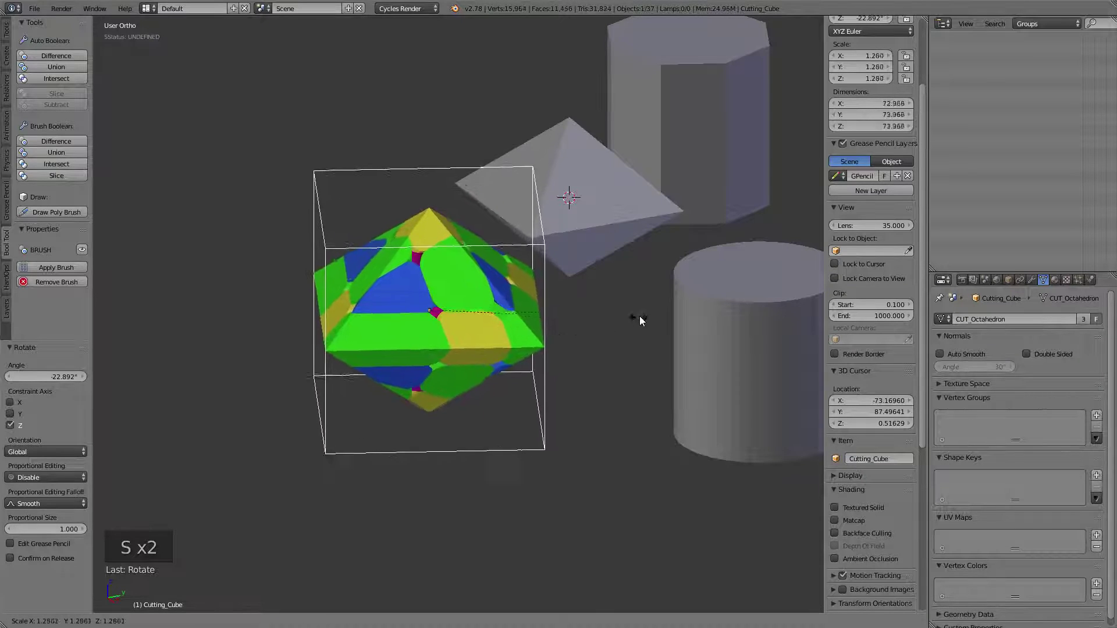
pyautogui.click(642, 250)
pyautogui.keyDown('shift'); pyautogui.moveTo(642, 249); pyautogui.dragTo(471, 309, button='middle'); pyautogui.keyUp('shift')
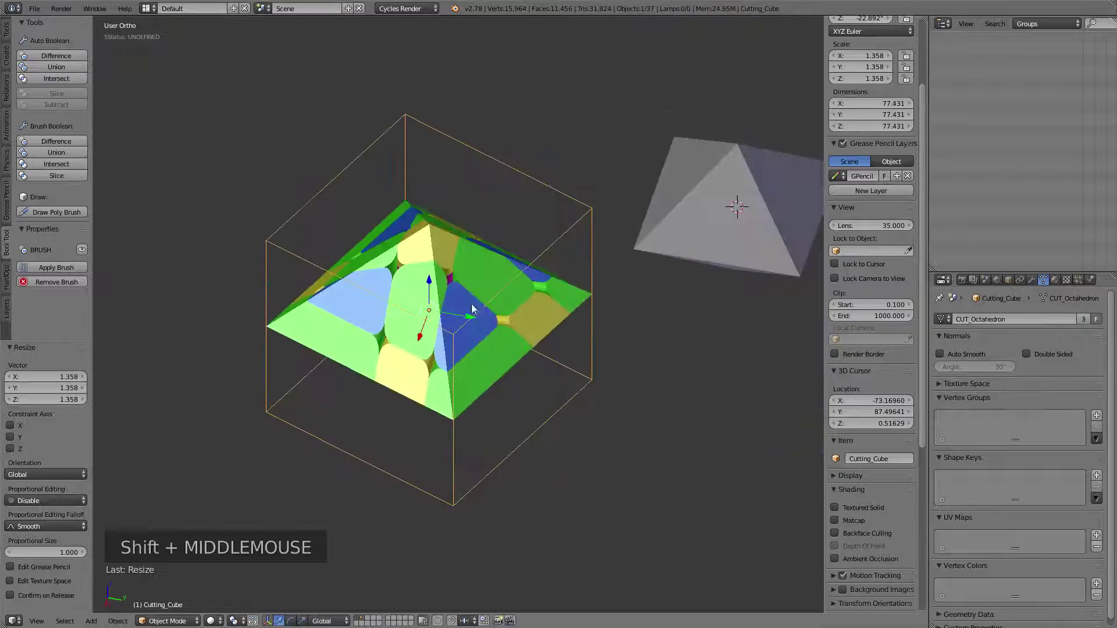
# Step: Clear Cutting_Cube's rotation, then rotate it 45° around Z
pyautogui.rightClick(586, 231)
pyautogui.hotkey('alt', 'r')
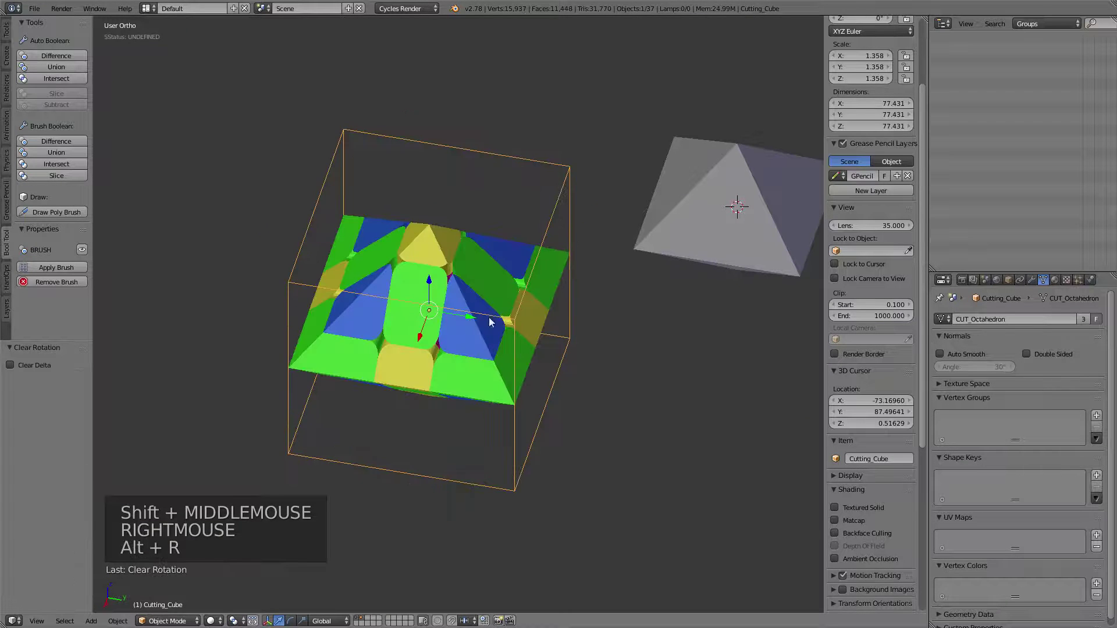
pyautogui.keyDown('shift'); pyautogui.moveTo(586, 231); pyautogui.dragTo(540, 291, button='middle'); pyautogui.keyUp('shift')
pyautogui.write('rz')
pyautogui.write('45')
pyautogui.press('Return')
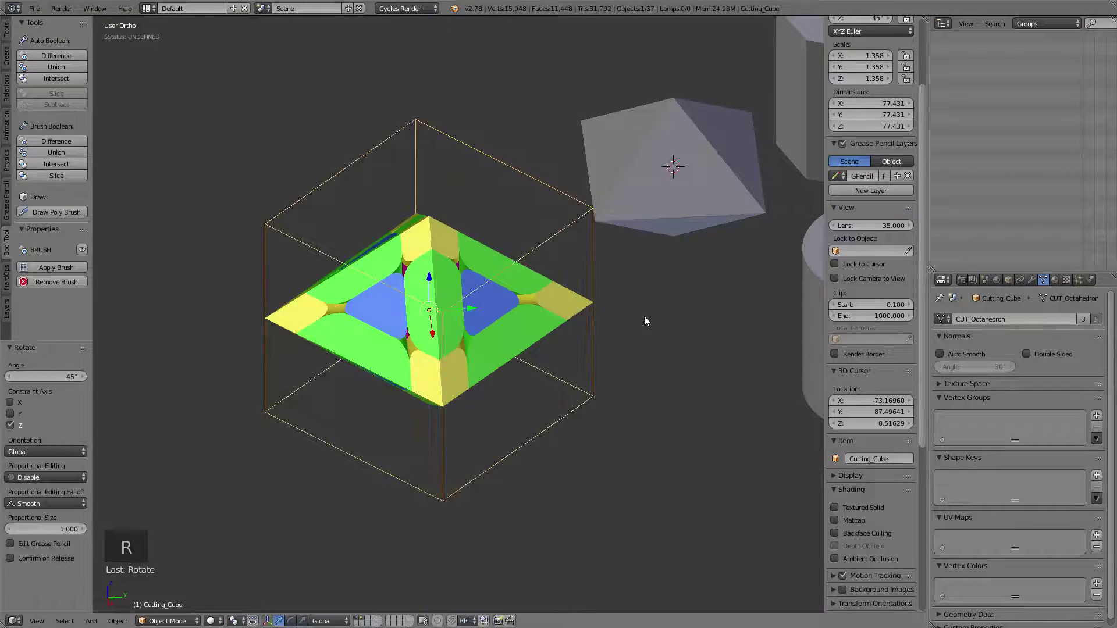
pyautogui.keyDown('shift'); pyautogui.moveTo(376, 324); pyautogui.dragTo(276, 306, button='middle'); pyautogui.keyUp('shift')
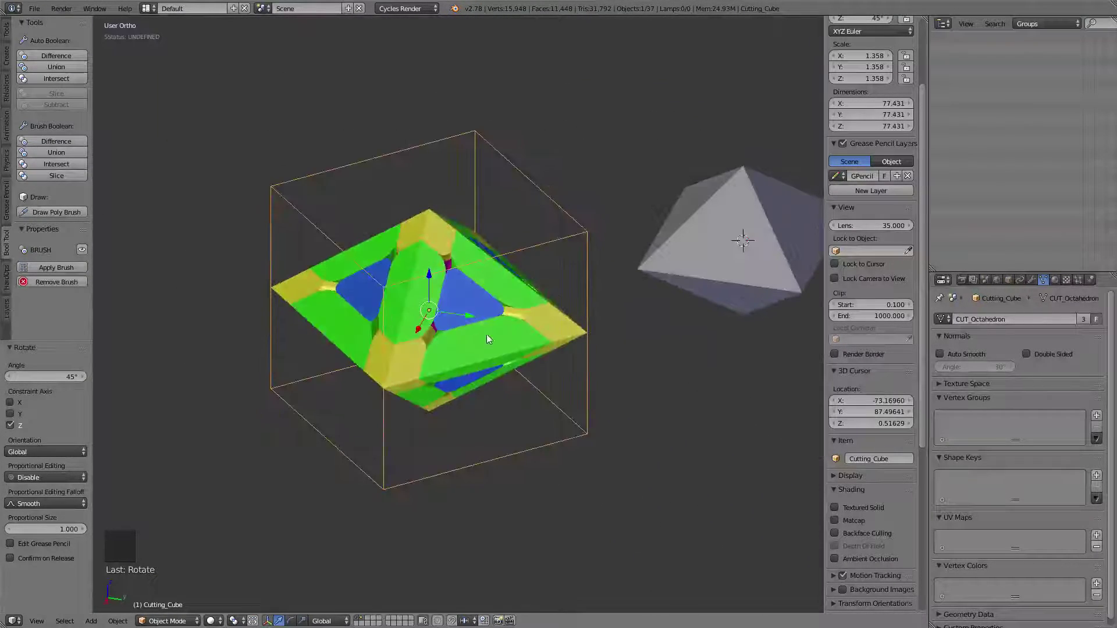
pyautogui.scroll(2, 507, 361)
pyautogui.scroll(1, 512, 358)
pyautogui.moveTo(521, 349); pyautogui.dragTo(632, 325, button='middle')
pyautogui.scroll(1, 564, 327)
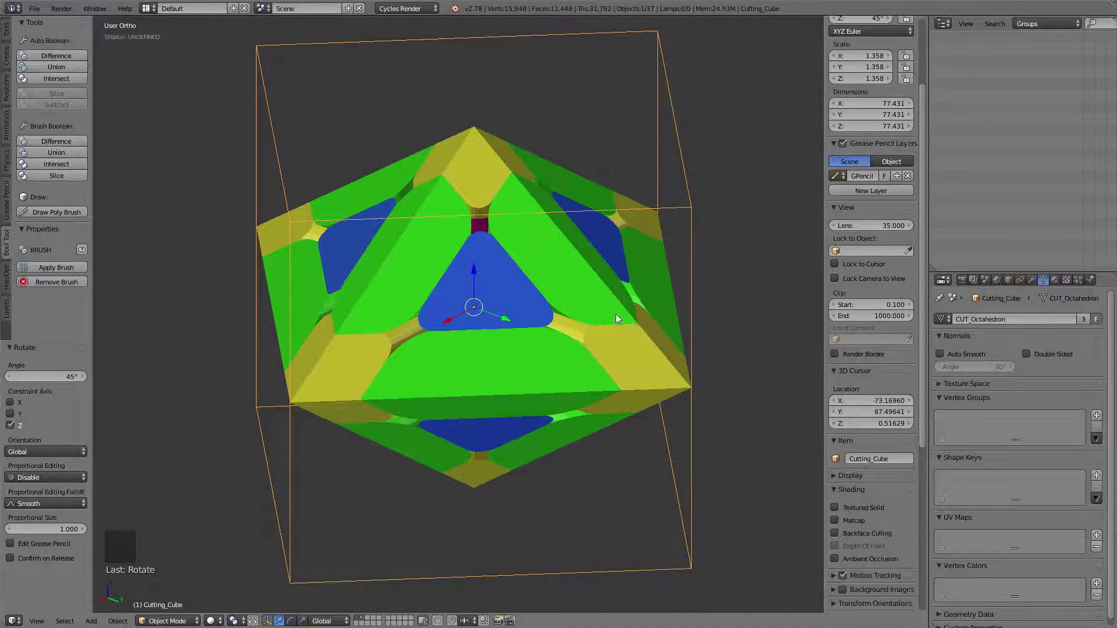
pyautogui.keyDown('shift'); pyautogui.moveTo(580, 263); pyautogui.dragTo(604, 417, button='middle'); pyautogui.keyUp('shift')
pyautogui.scroll(1, 578, 302)
pyautogui.scroll(-2, 582, 308)
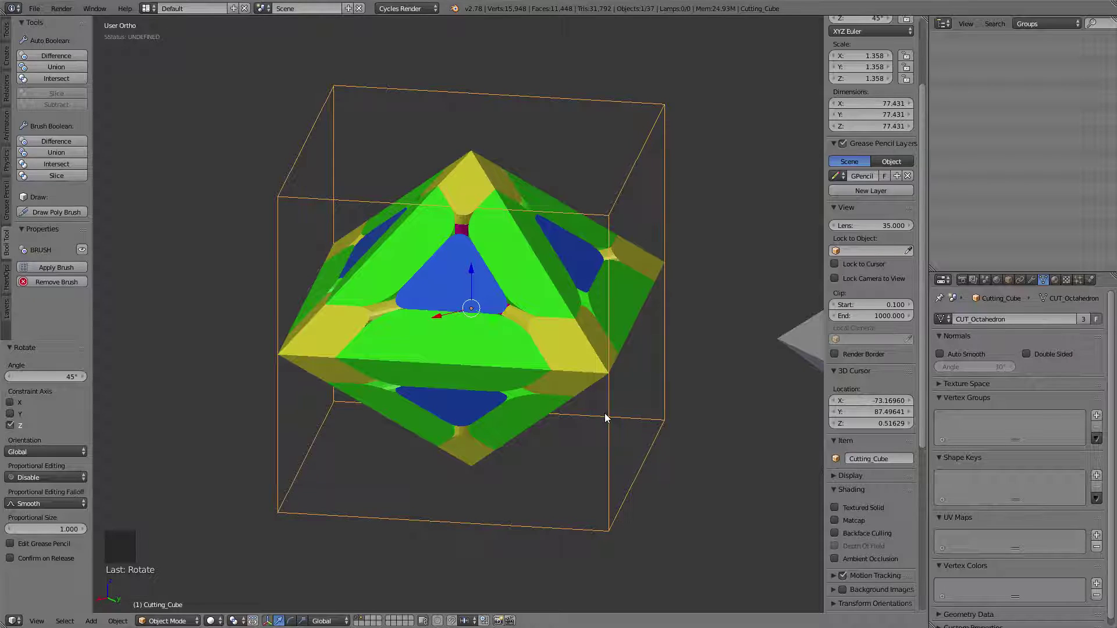
pyautogui.moveTo(585, 367)
pyautogui.keyDown('shift'); pyautogui.mouseDown(button='middle')
pyautogui.moveTo(542, 372)
pyautogui.moveTo(591, 354)
pyautogui.mouseUp(button='middle'); pyautogui.keyUp('shift')
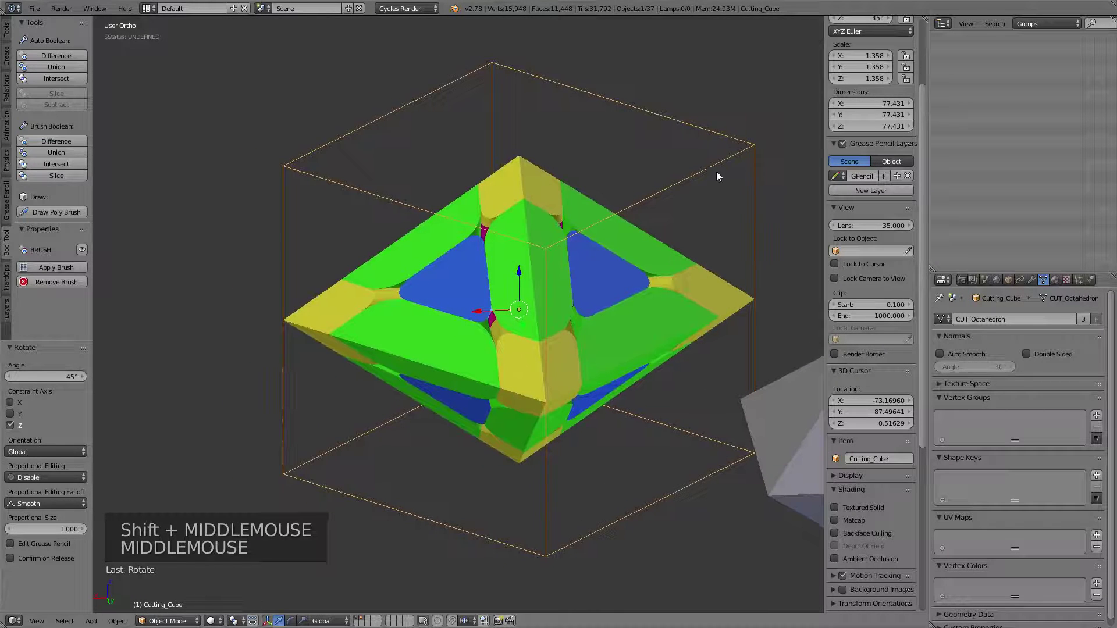
pyautogui.rightClick(731, 166)
pyautogui.press('r')
pyautogui.press('r')
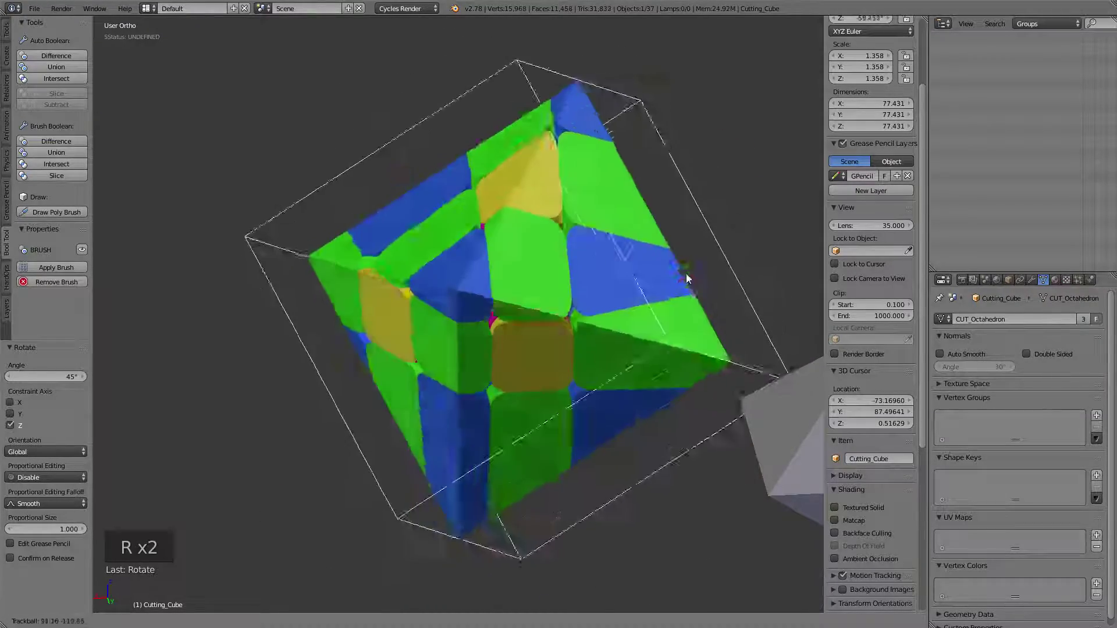
pyautogui.rightClick(699, 193)
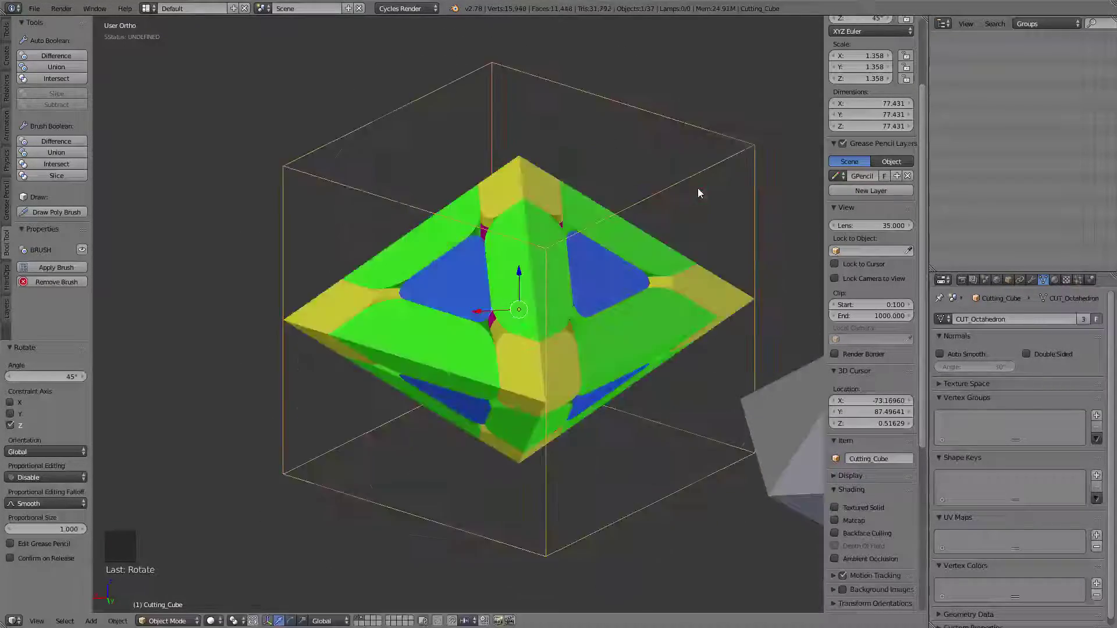